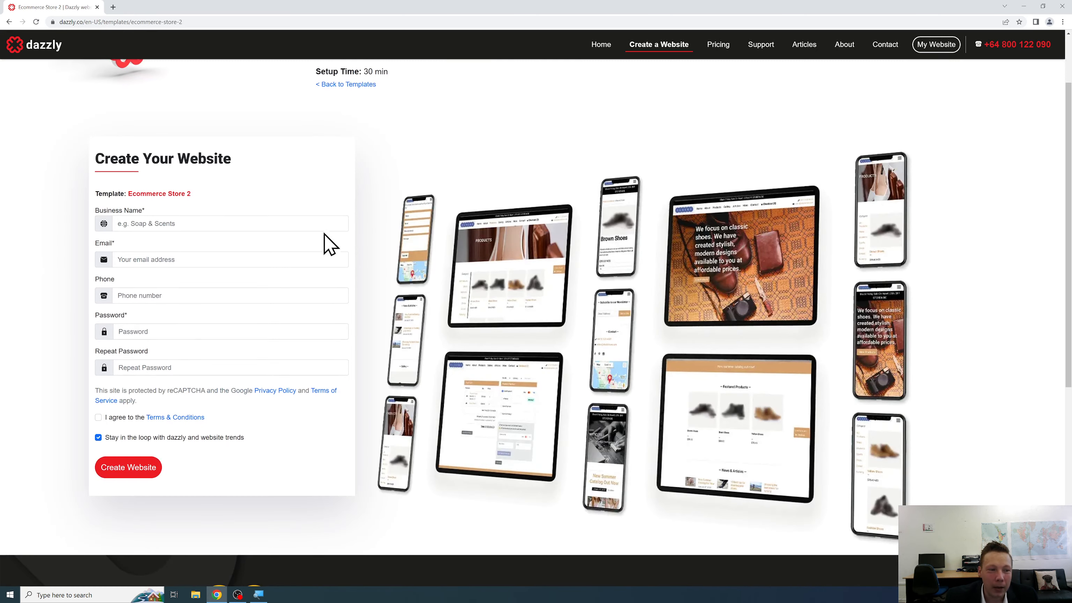
Enter the business name Leather Shoe Co, the sign-up email, and the password twice.
left_click(304, 224)
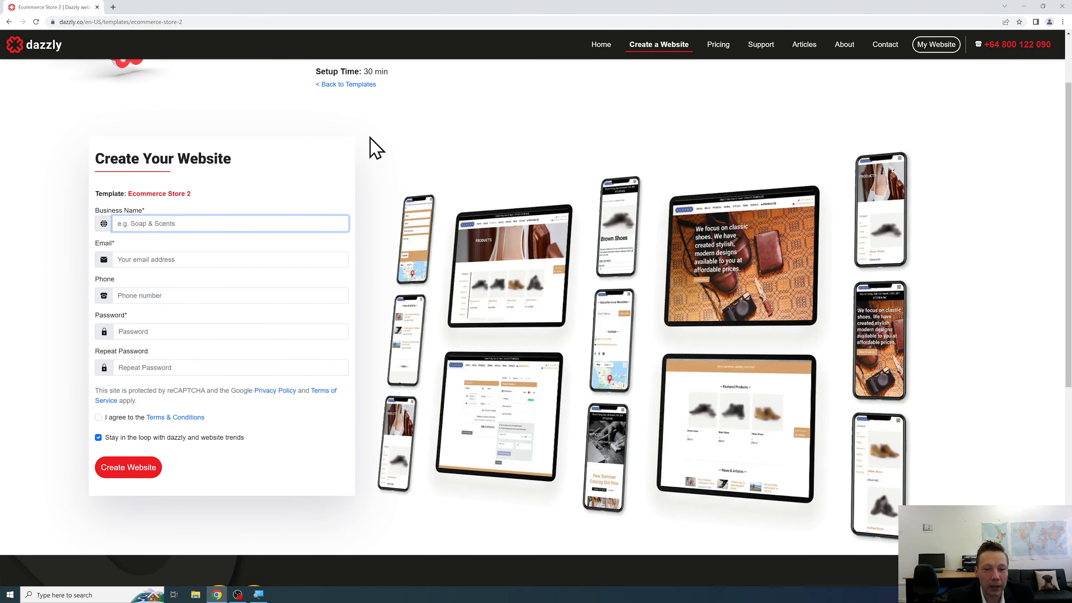
type("LK")
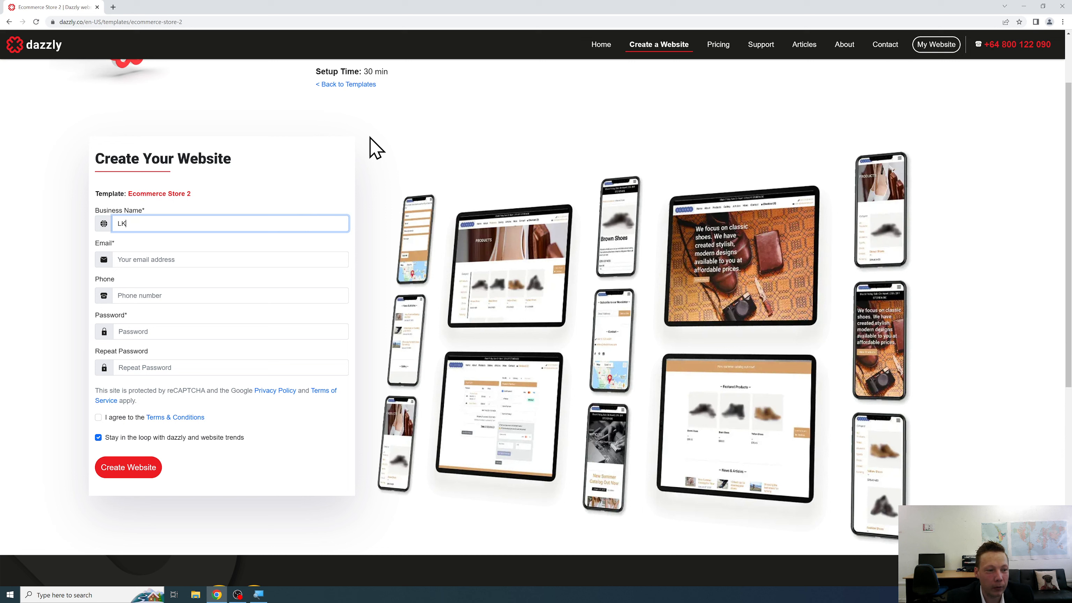
type("ather Shoe Co")
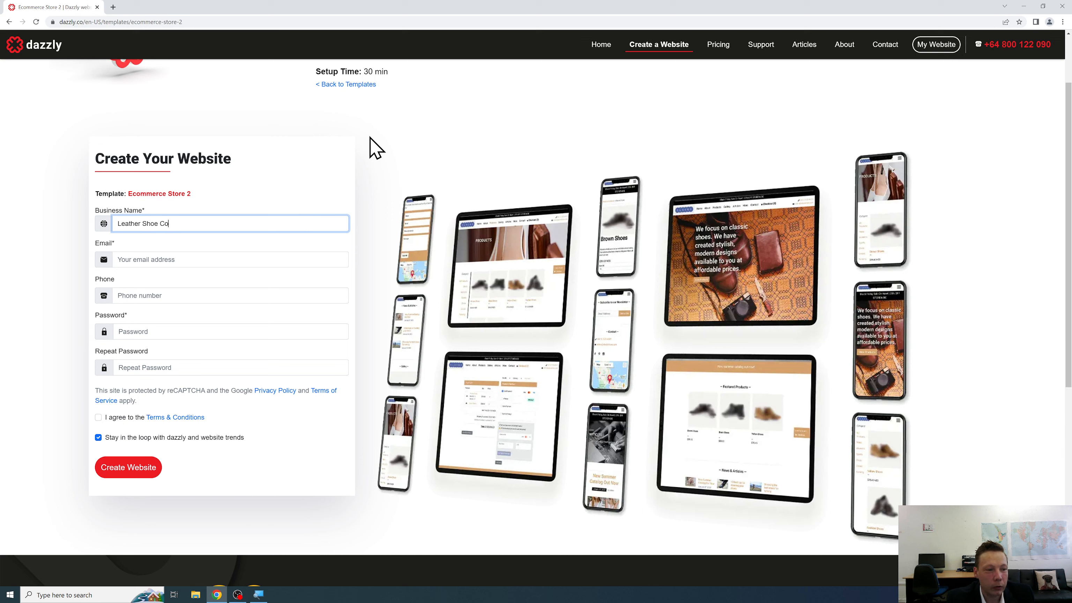
key("Tab")
type("leathersho")
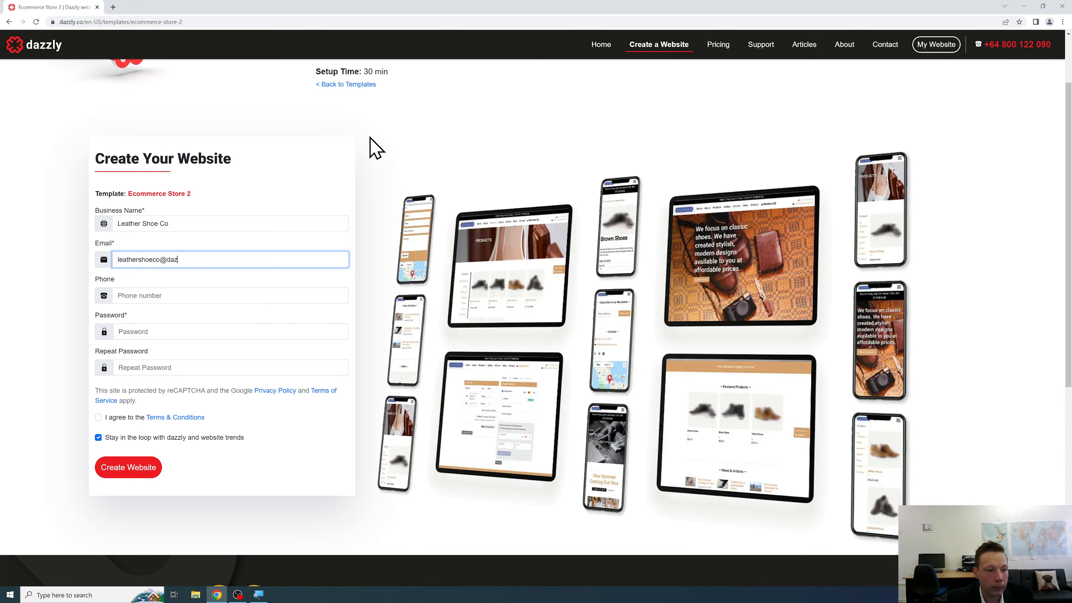
key("Tab")
key("Tab")
type("l•••")
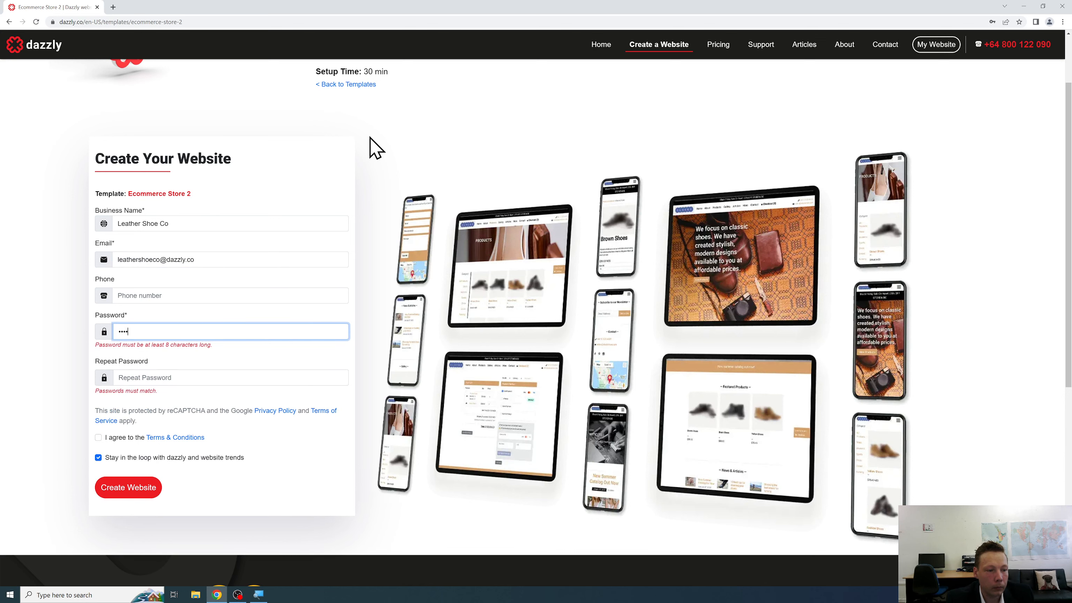
type("••••")
key("Tab")
type("••••••••")
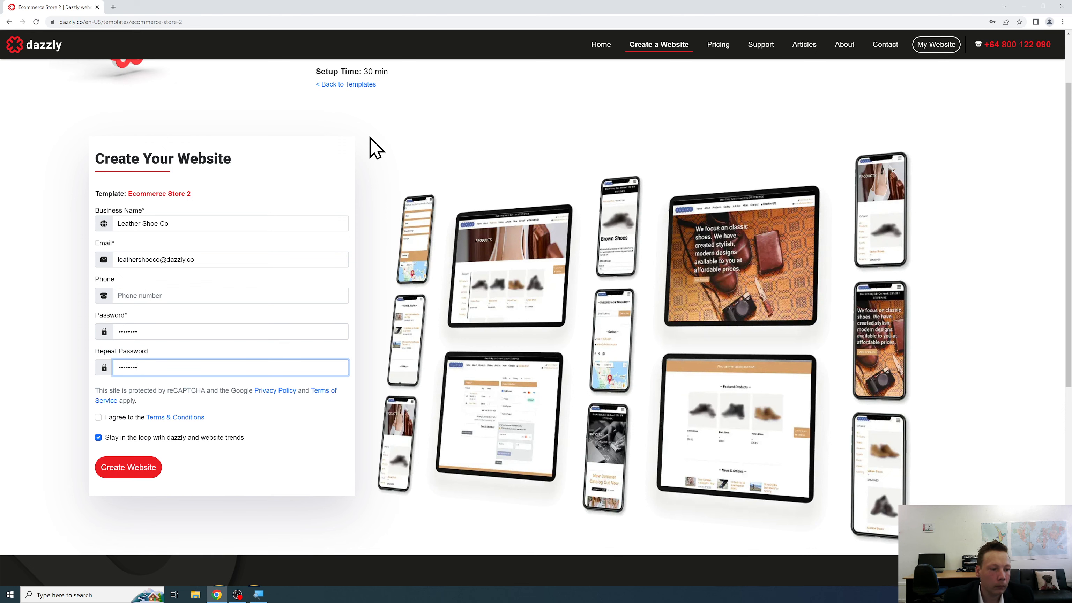
Accept the Terms & Conditions and create the website.
left_click(110, 424)
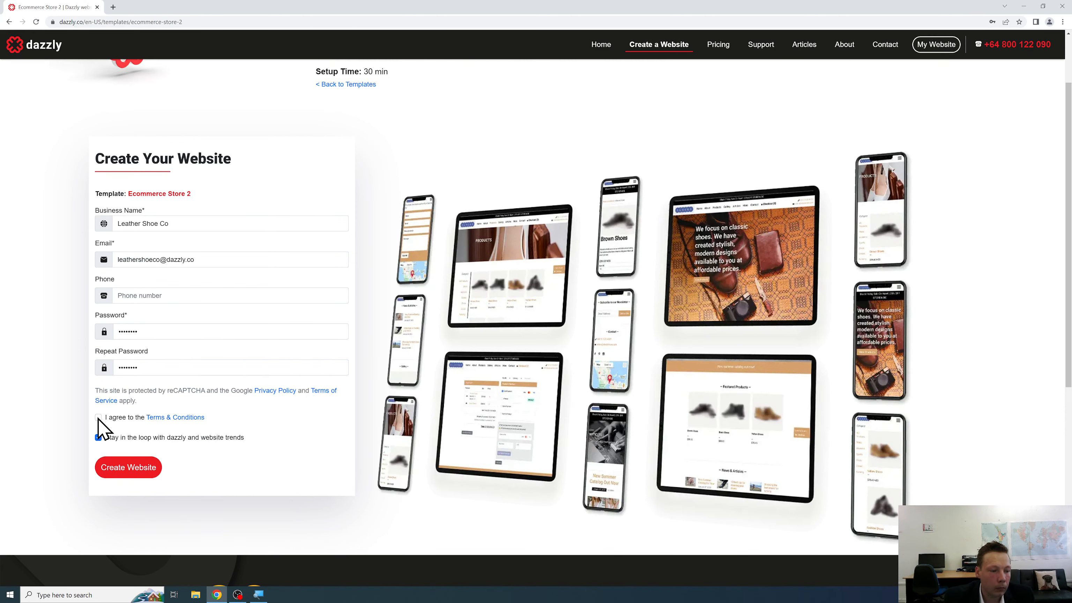
left_click(98, 418)
left_click(137, 473)
Wait for the Website Content dashboard with the Ecommerce Store 2 preview to load.
scroll(389, 187, "up", 2)
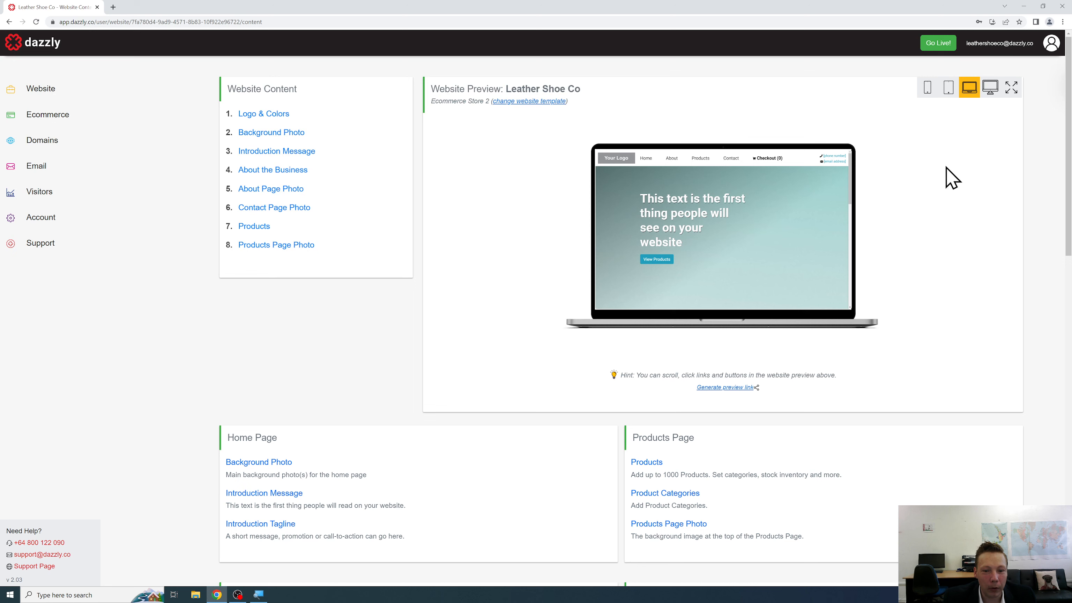
Upload the brown shoe logo image in Logo & Colors.
left_click(274, 126)
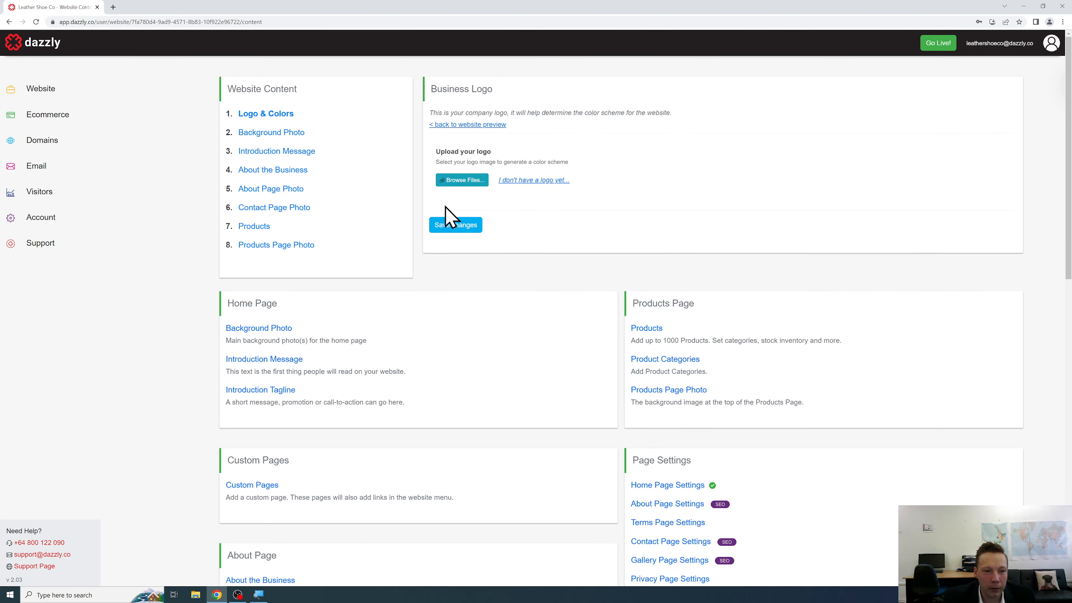
left_click(460, 187)
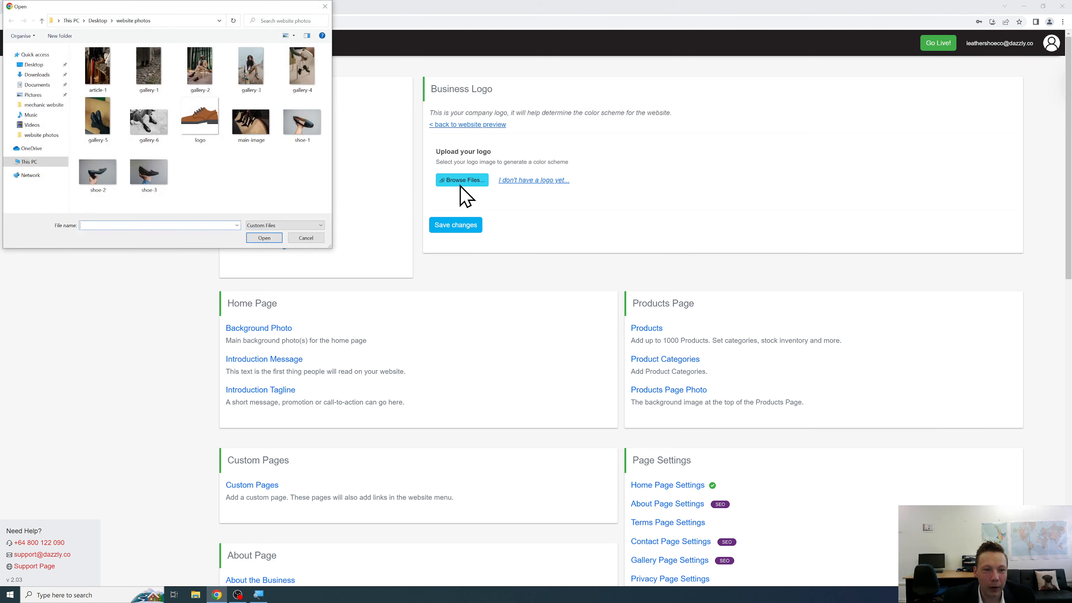
left_click(205, 137)
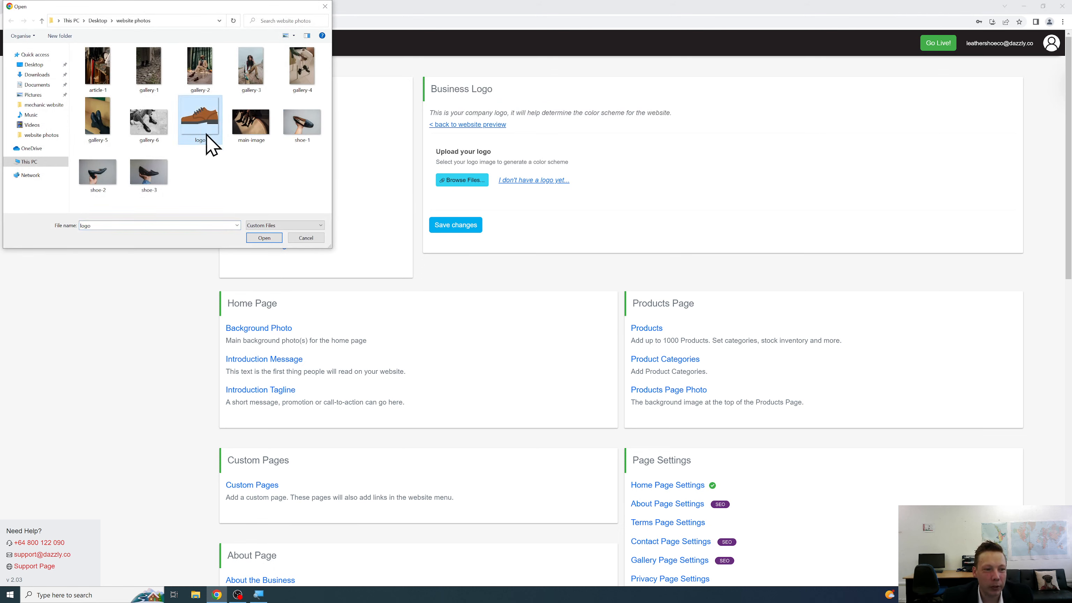
left_click(272, 240)
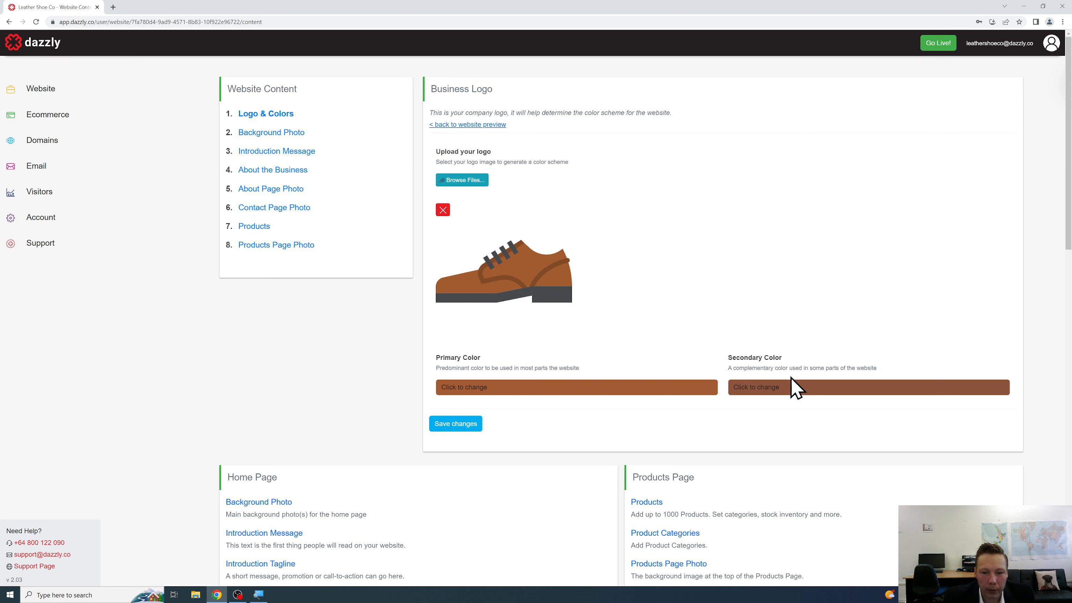
Change the secondary colour to grey #7d7673 and save the logo and colours.
left_click(802, 387)
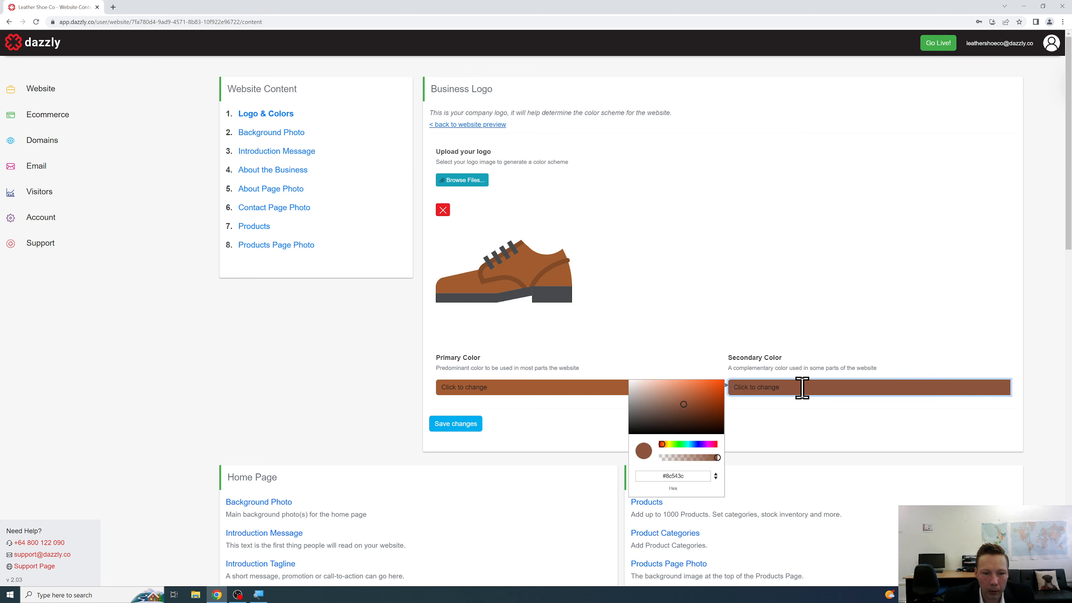
left_click_drag(648, 421, 637, 409)
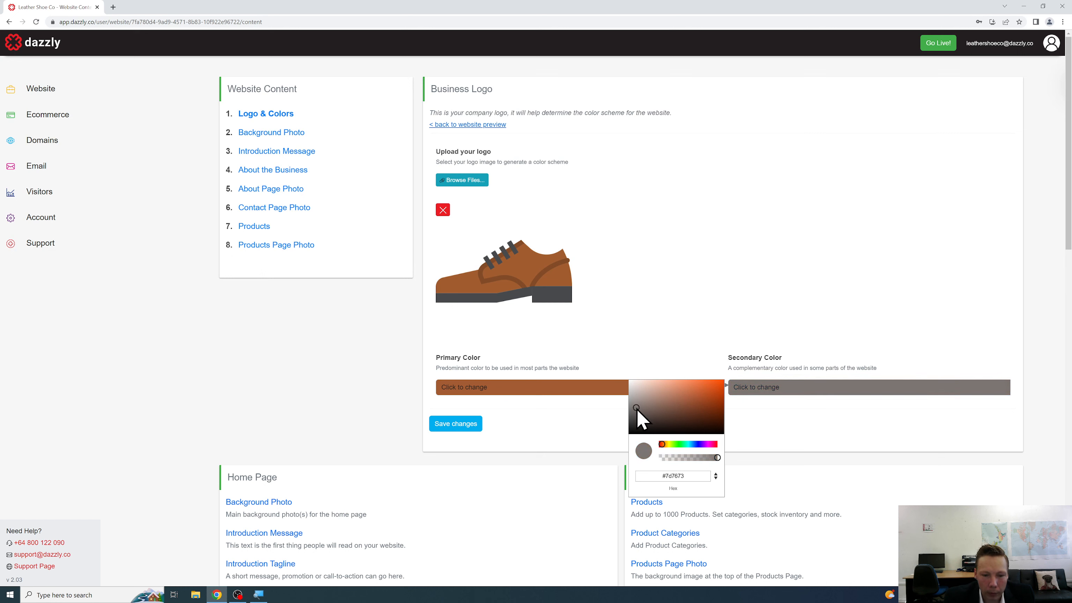
left_click(604, 419)
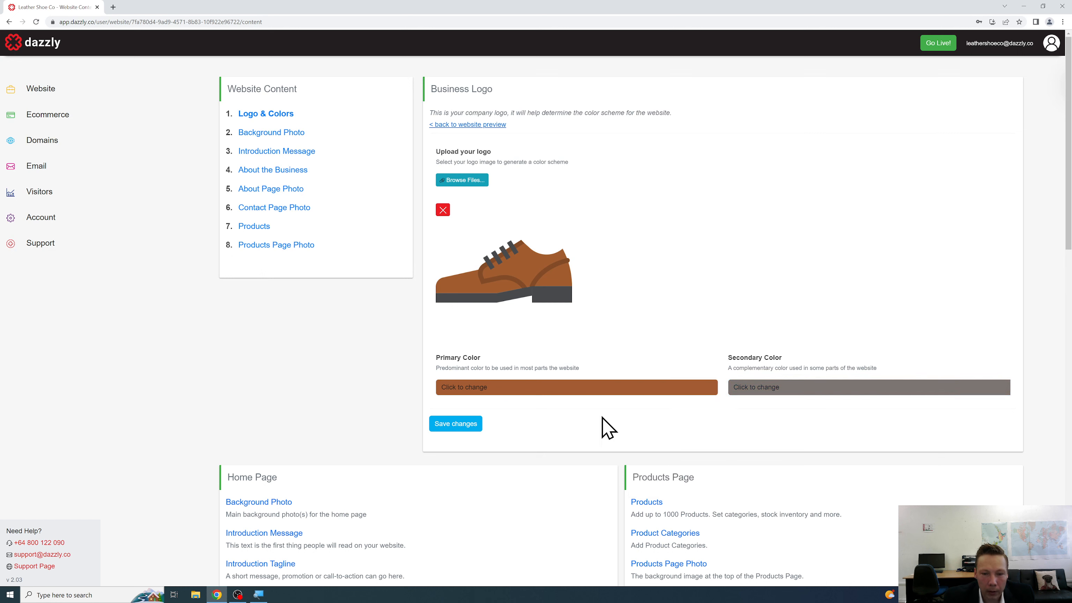
left_click(476, 426)
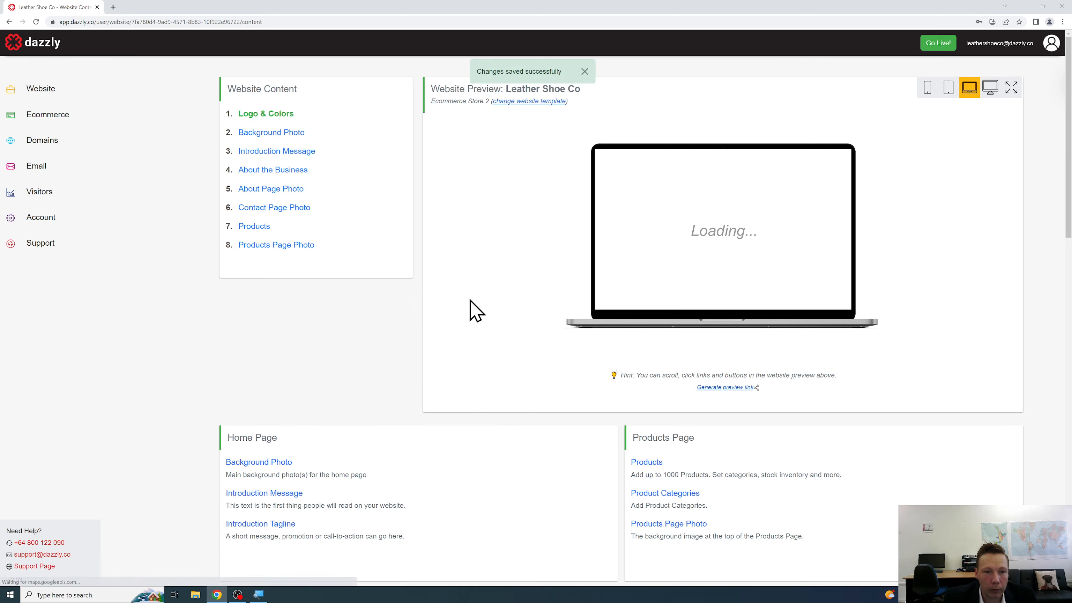
Upload main-image as the home page background photo, save it, and return to the overview.
left_click(589, 71)
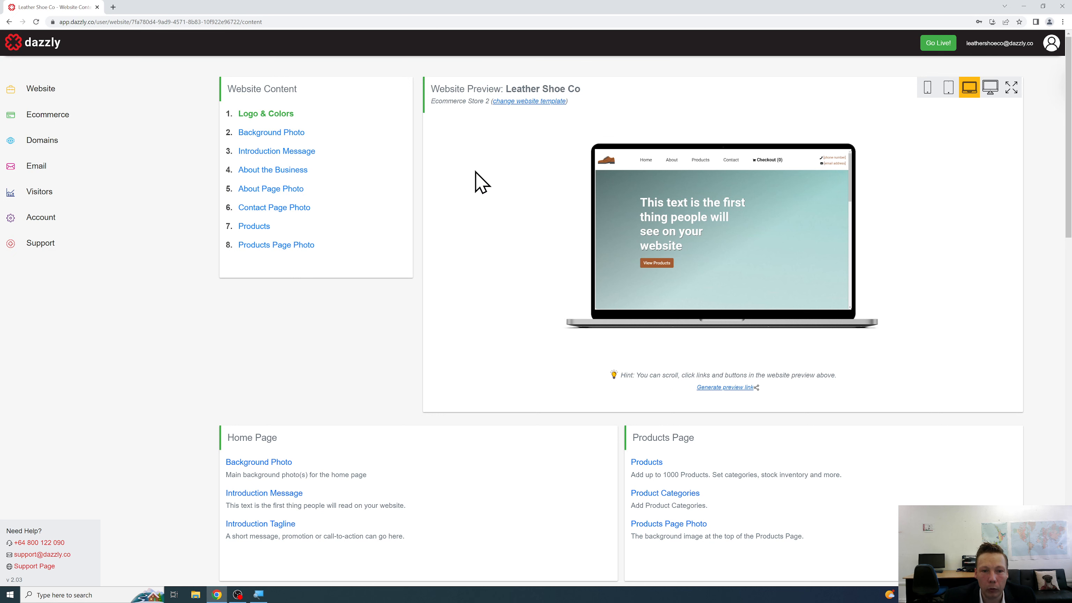
left_click(290, 145)
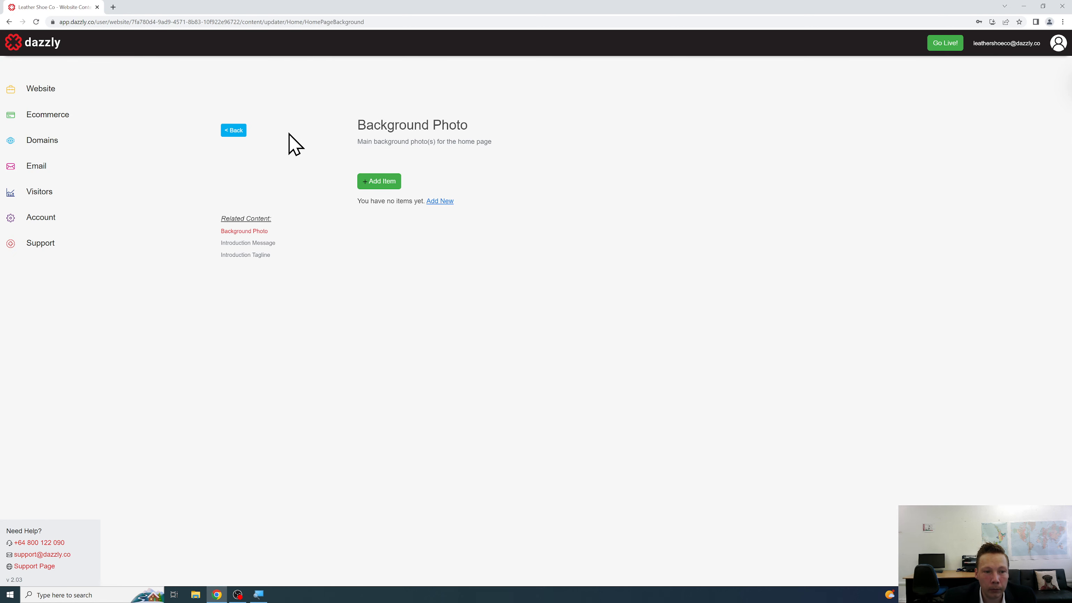
left_click(385, 181)
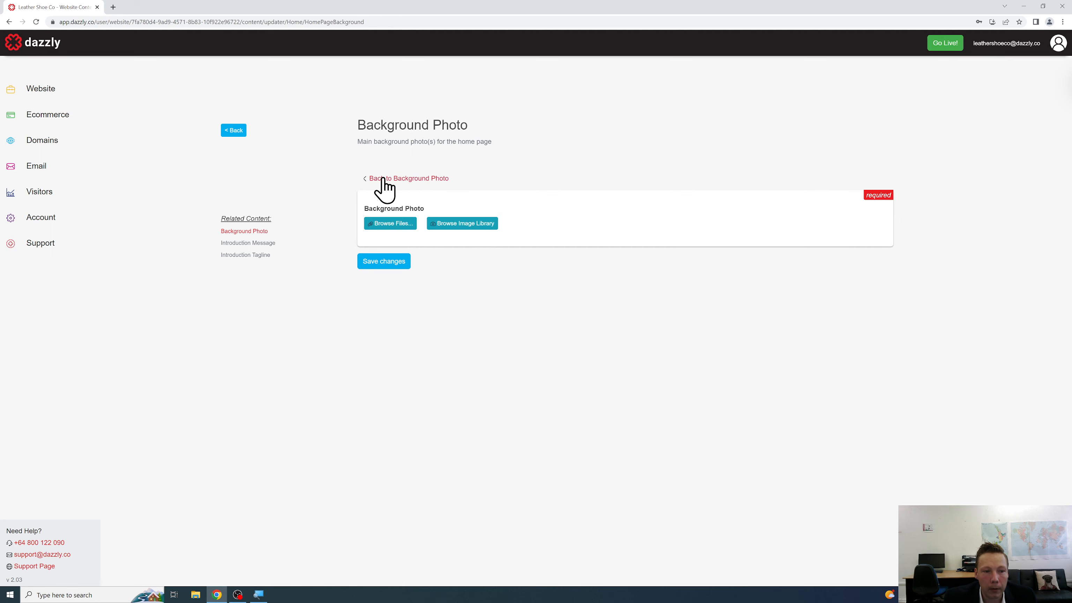
left_click(400, 228)
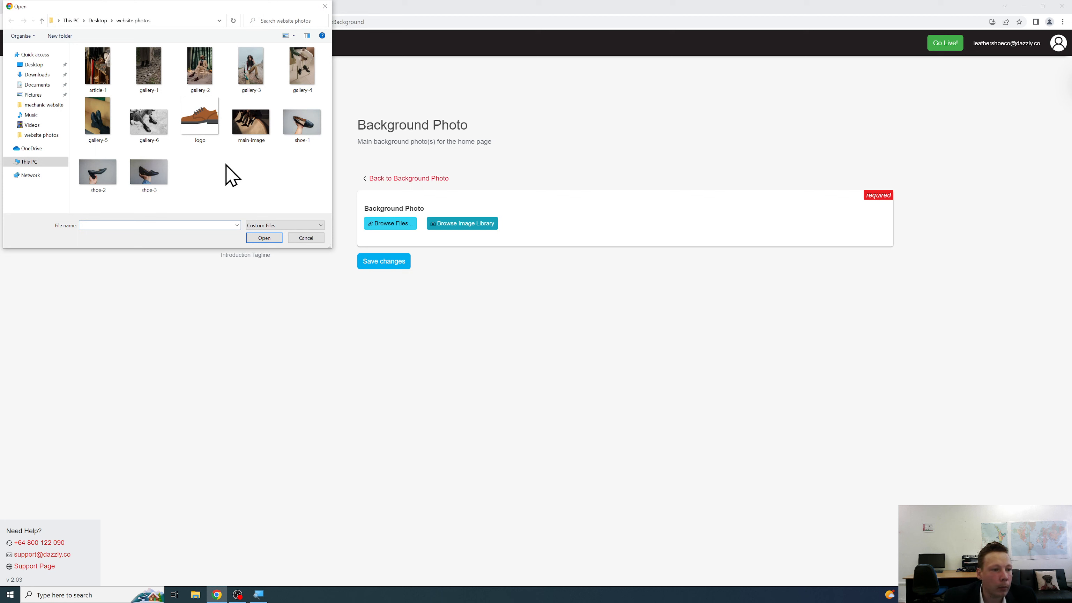
left_click(249, 135)
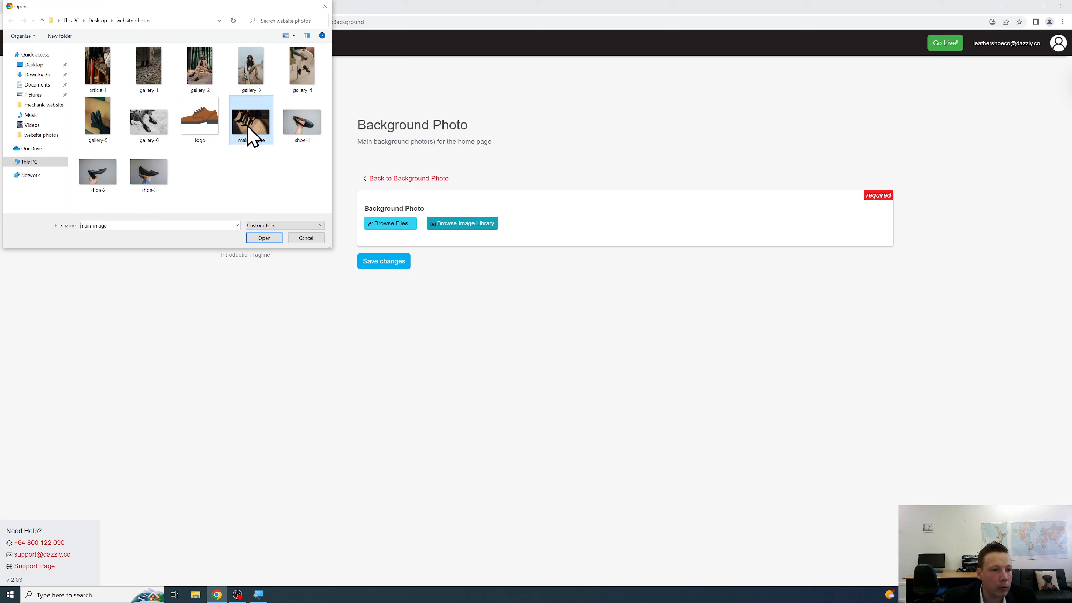
left_click(264, 238)
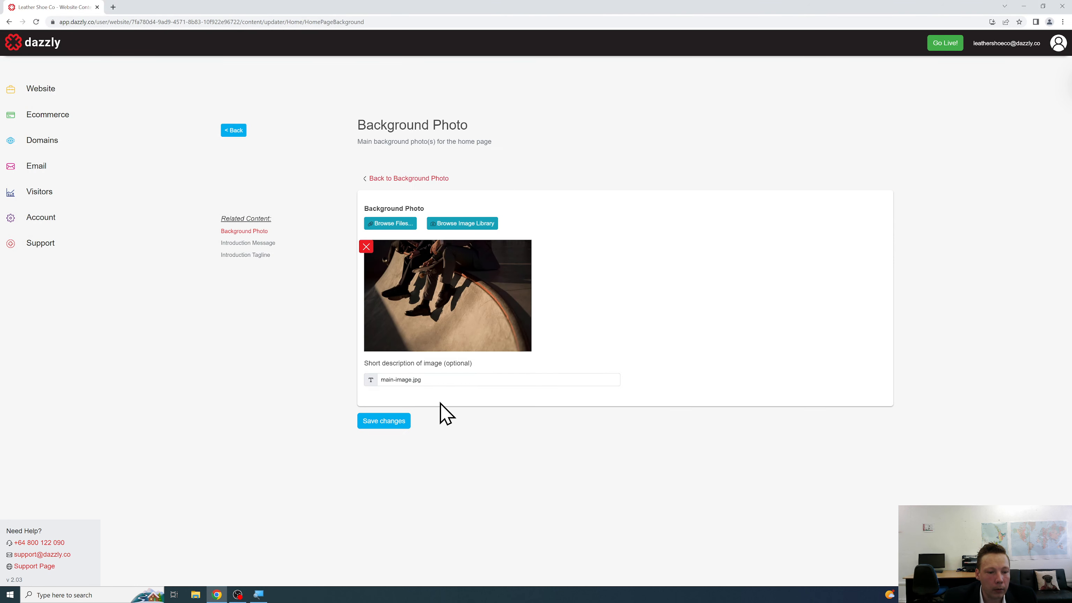
left_click(403, 422)
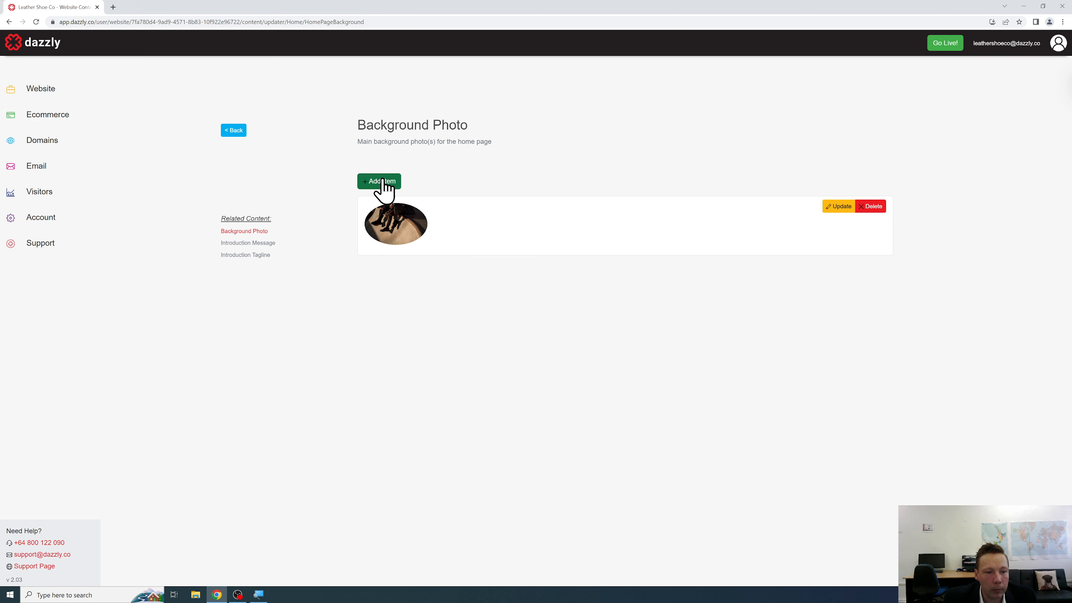
left_click(237, 134)
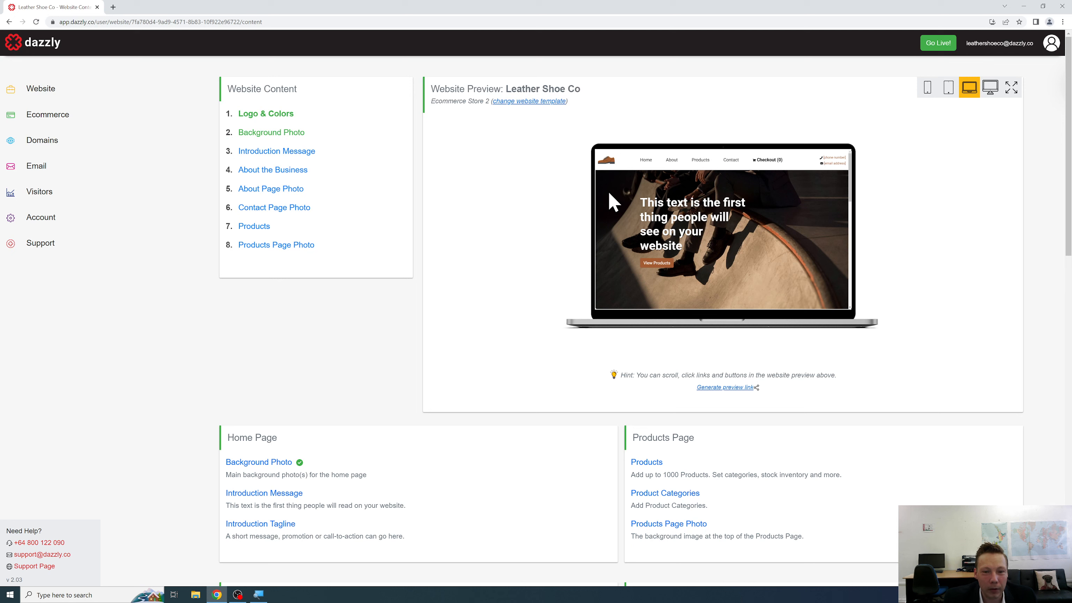
left_click(296, 154)
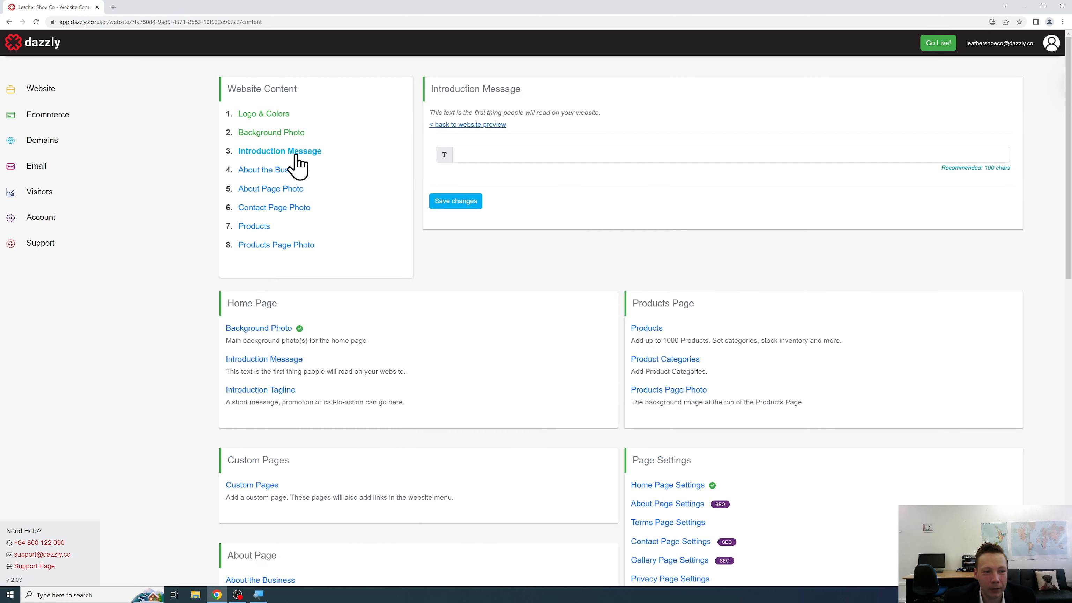
left_click(559, 153)
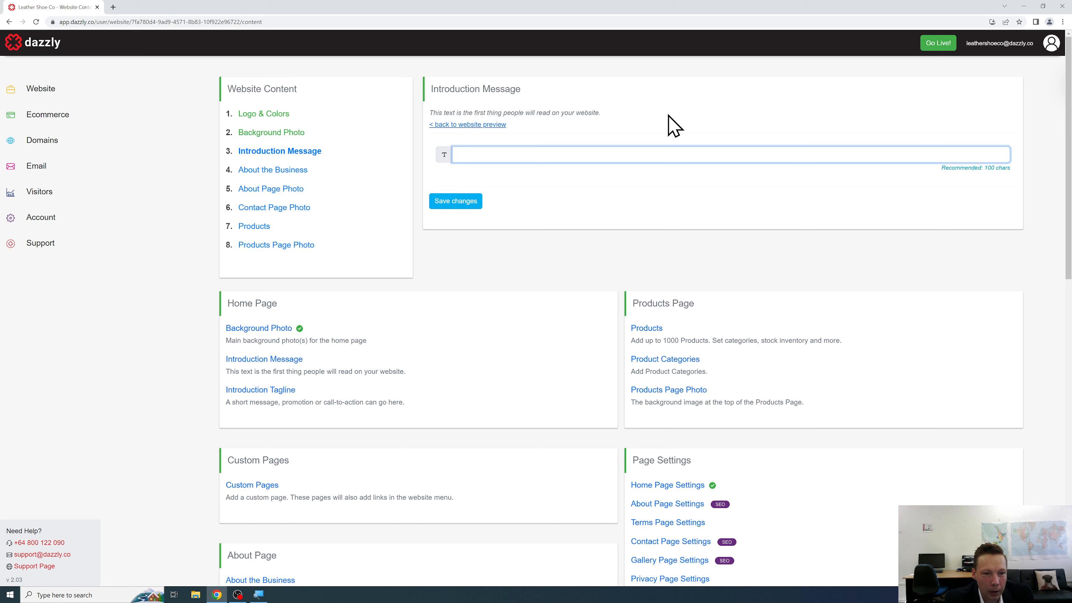
type("Quality Leather ")
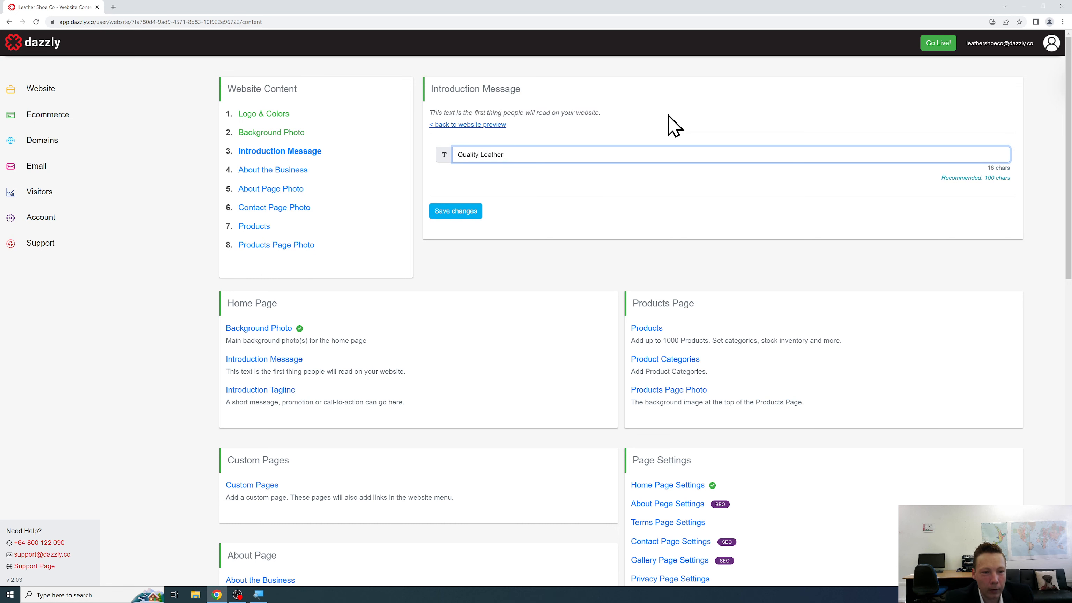
type("Shoes and Much More at ")
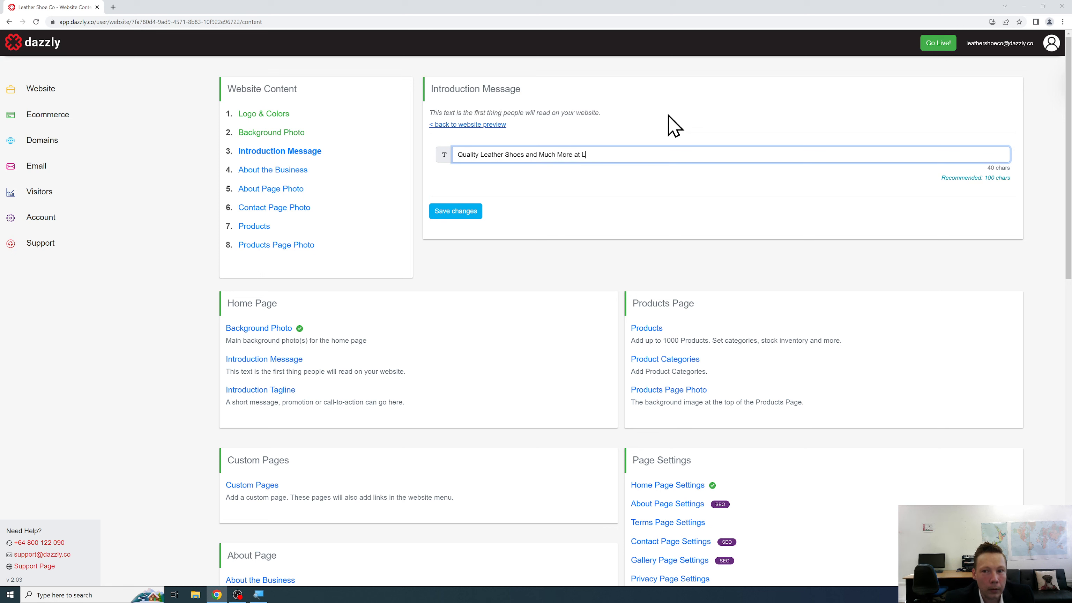
type("Leather Shoe Co")
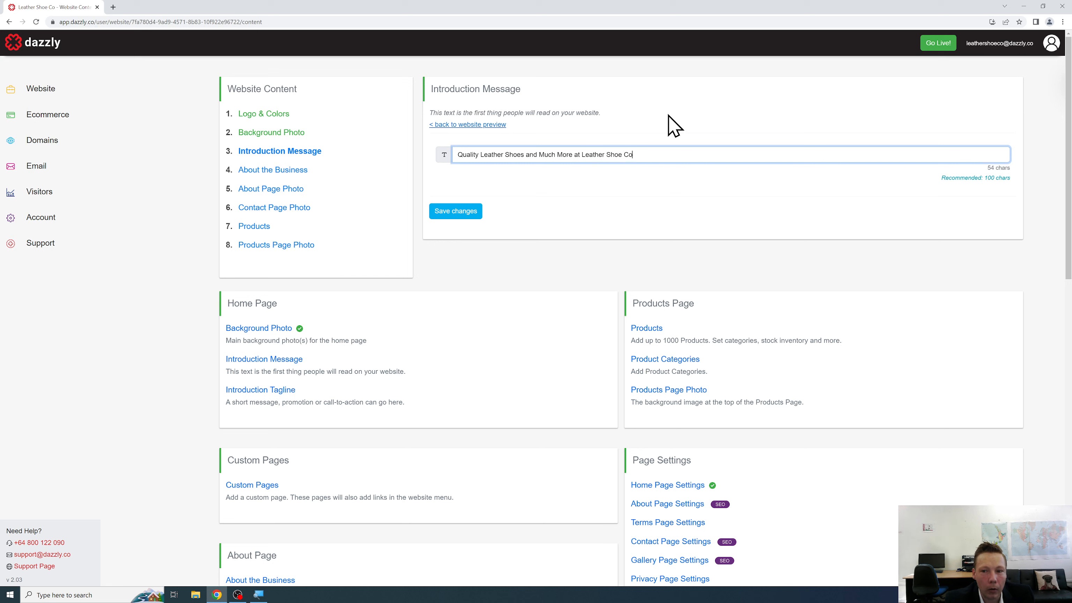
type(" Online Store!")
left_click(455, 213)
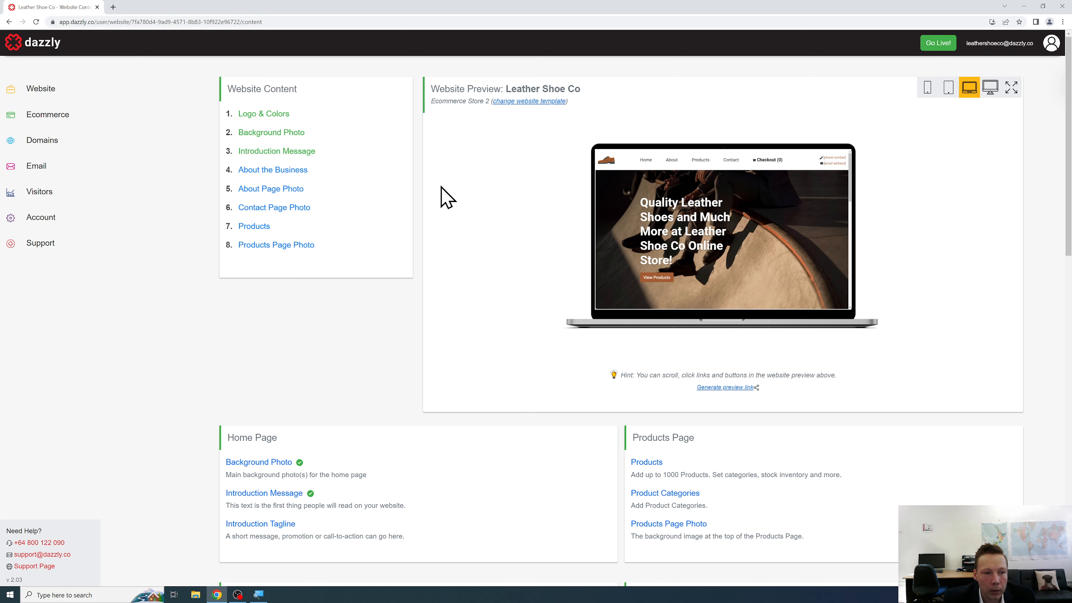
Type the About the Business text: three paragraphs on quality shoes, the team, and sustainability certification.
left_click(302, 171)
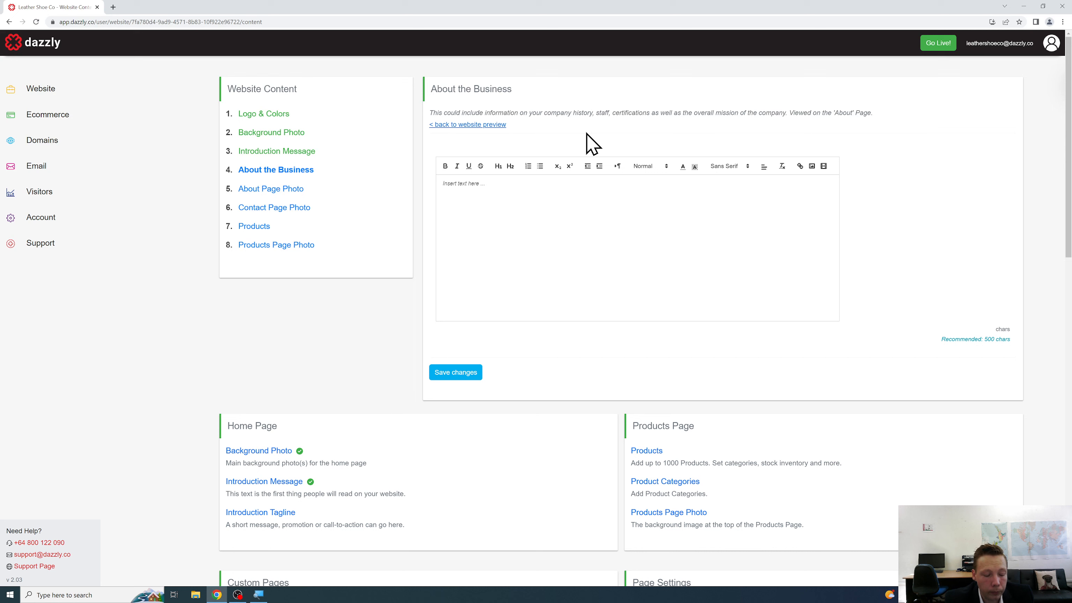
type("At LEather Shoe Co we supply the highest quality leather shoes")
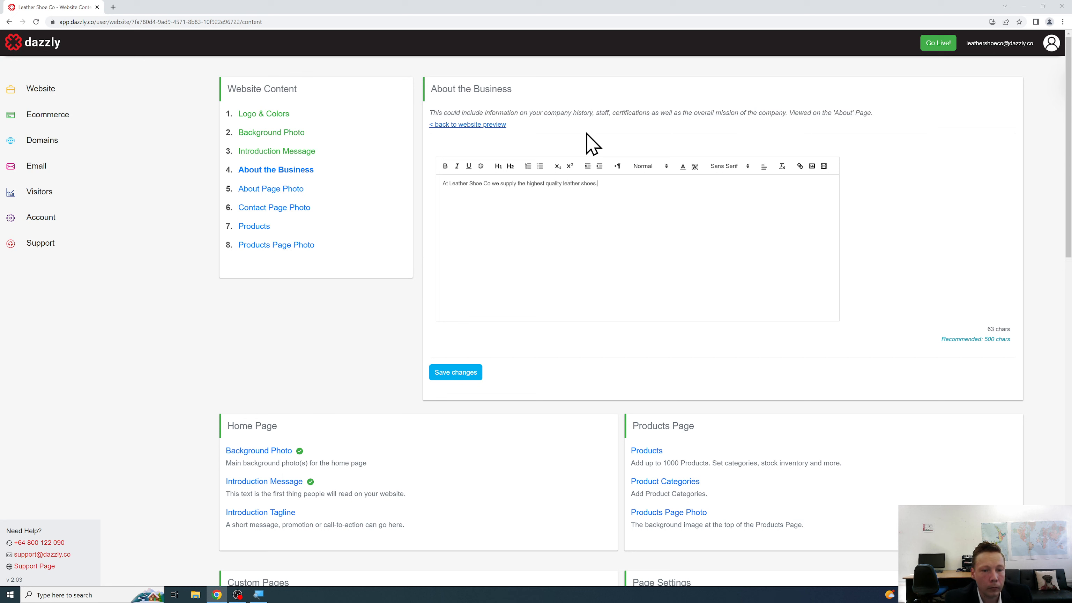
type("market. We have experience in sourcing a")
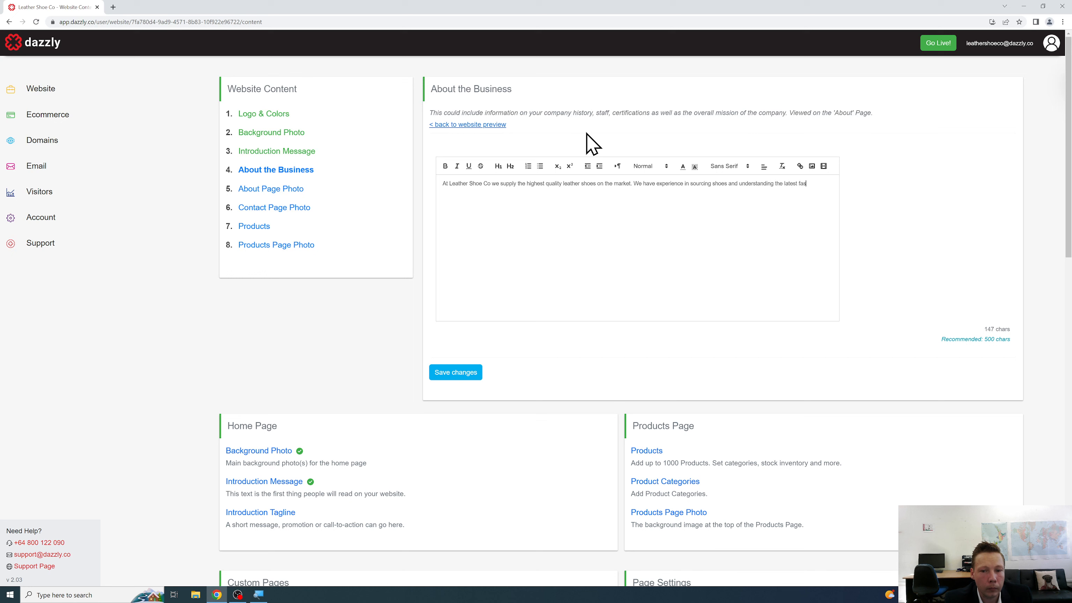
type("and")
type(" we make these of")
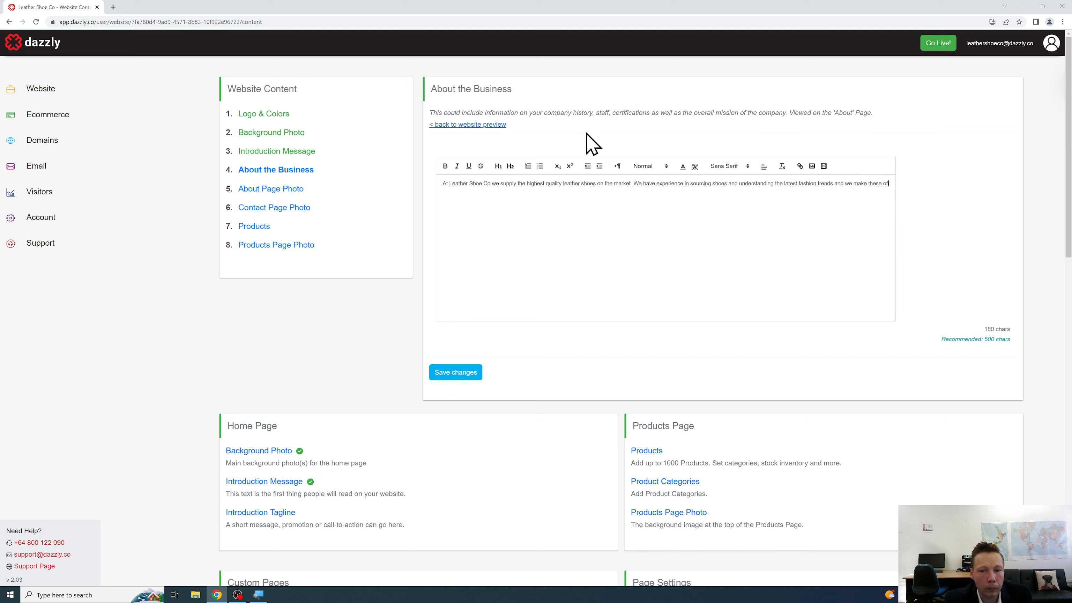
type("ferings available v")
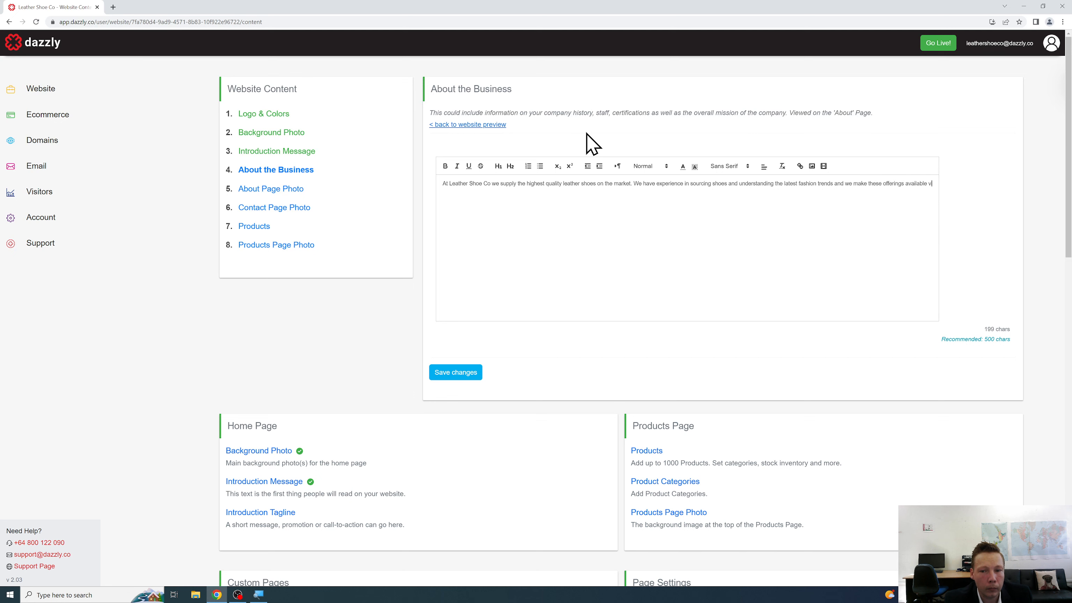
type("ia our website.")
key("Return")
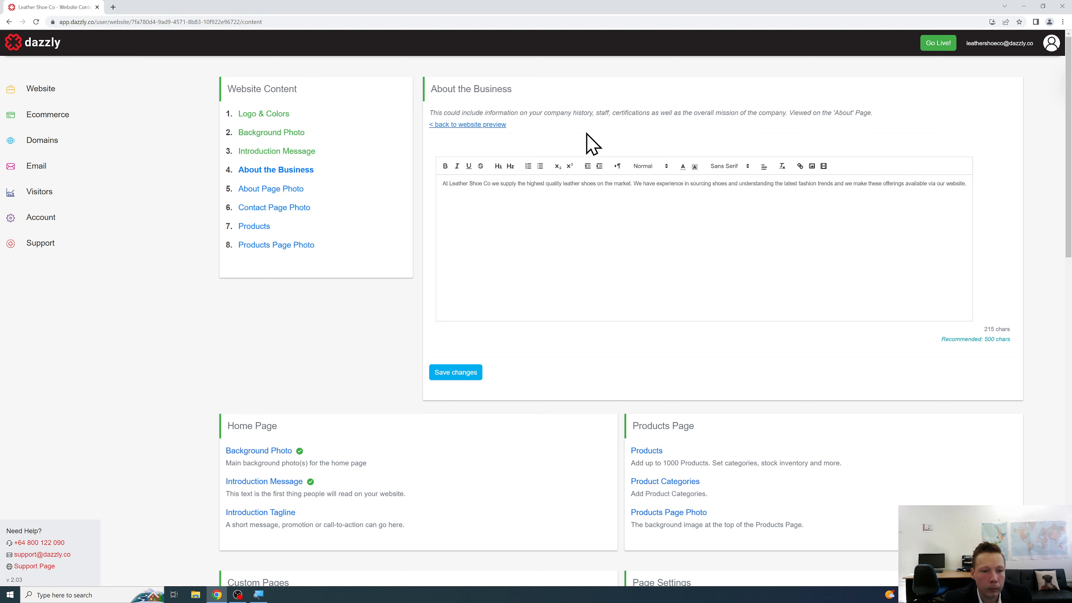
type("Our t")
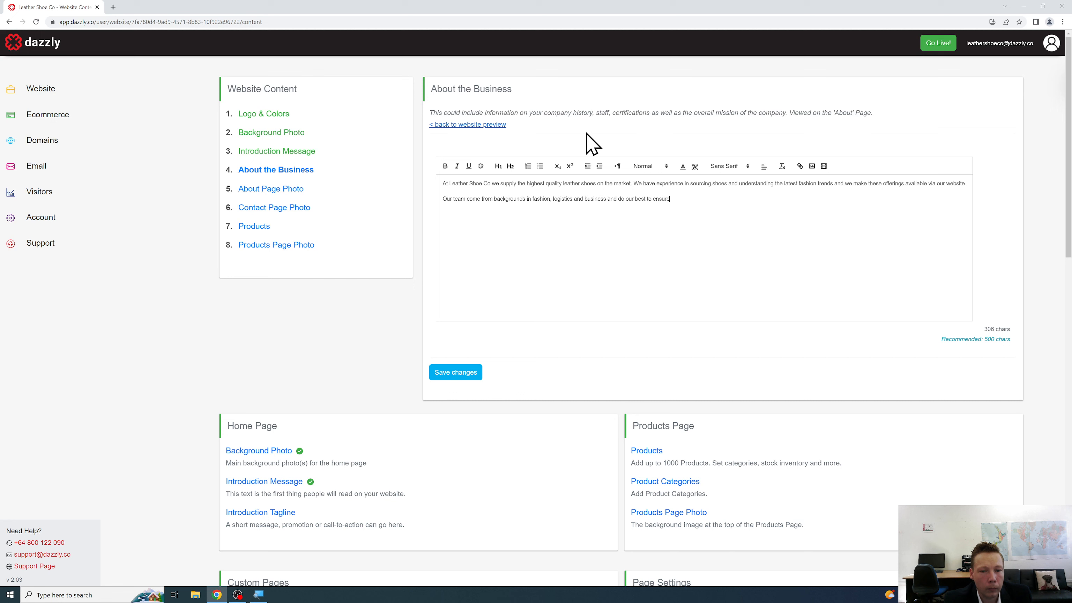
type("we have the latest and greatest in leather shoe offerings.")
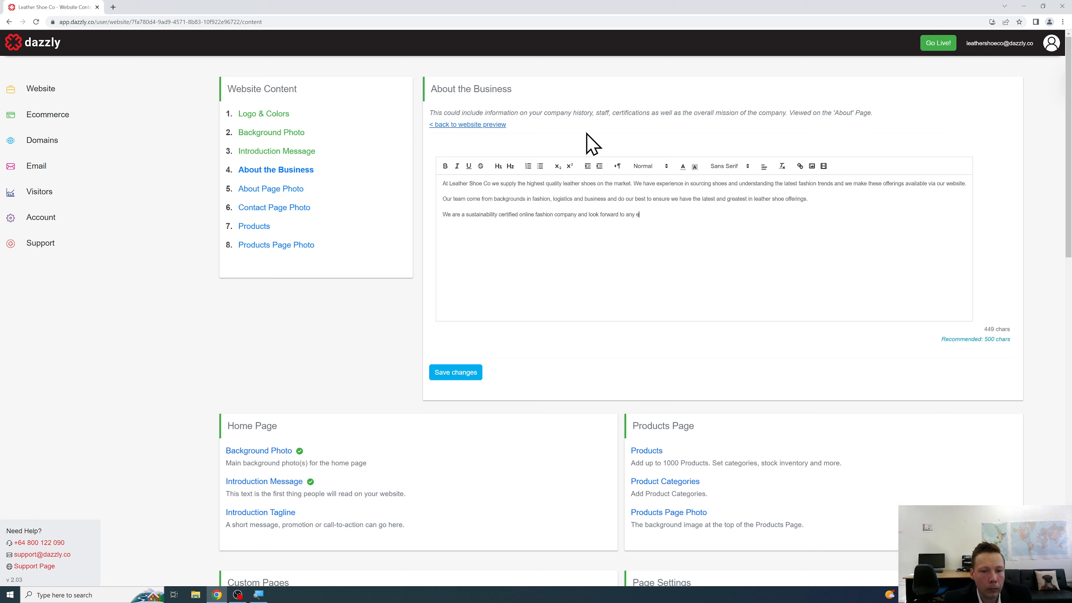
type("may have.")
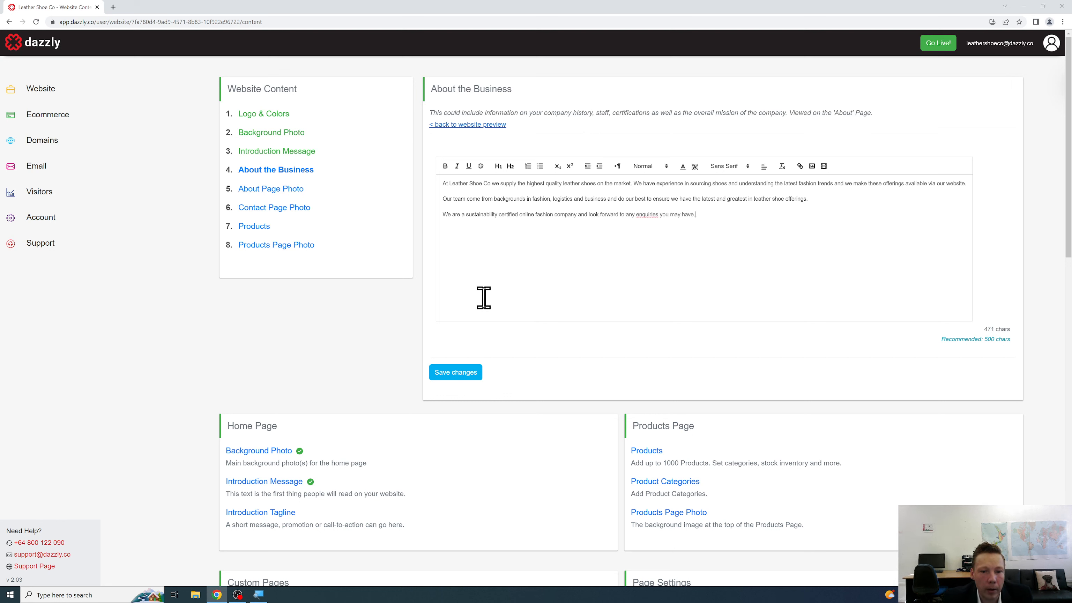
Save the About text, then upload gallery-3 as the About page photo and save.
left_click(475, 373)
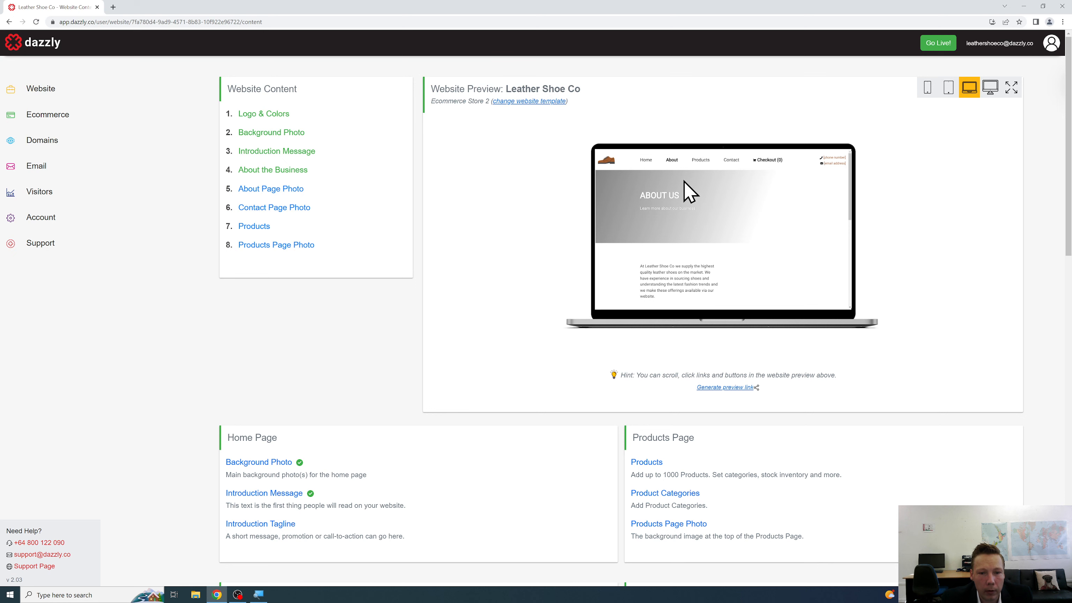
left_click(297, 193)
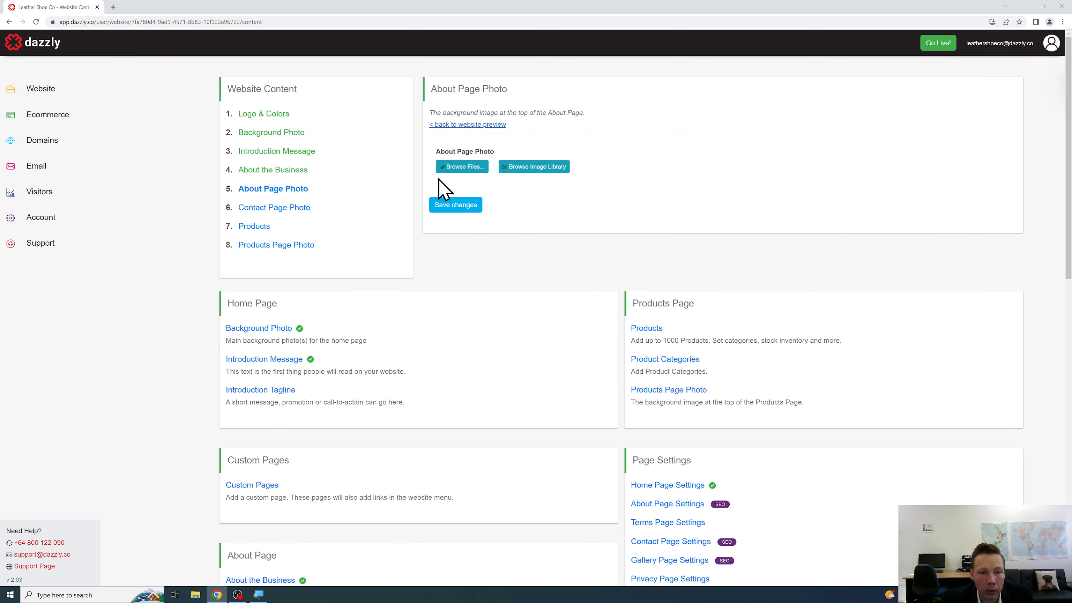
left_click(450, 169)
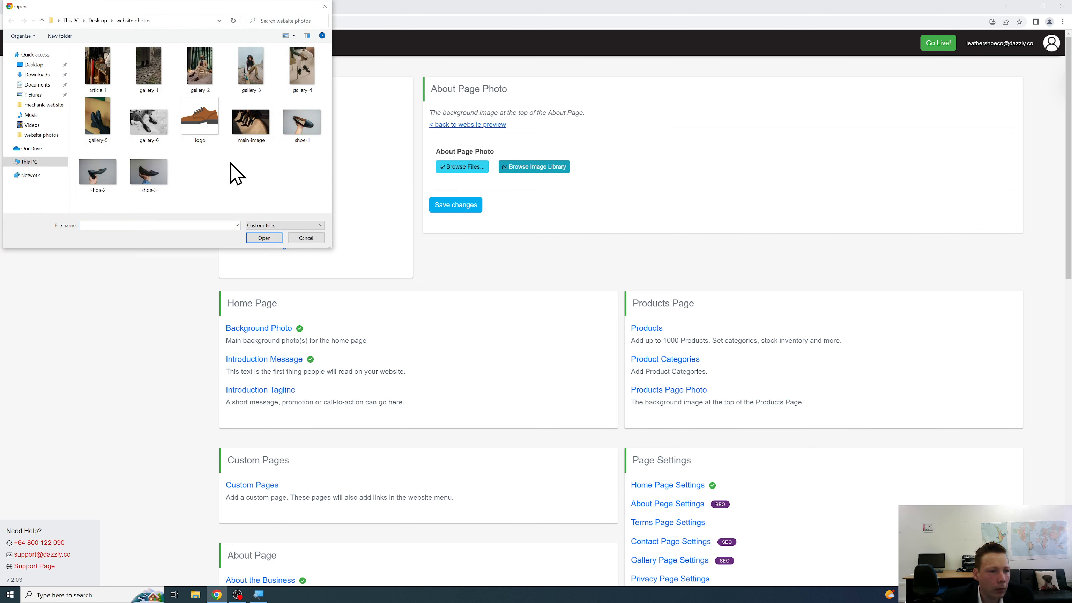
left_click(246, 89)
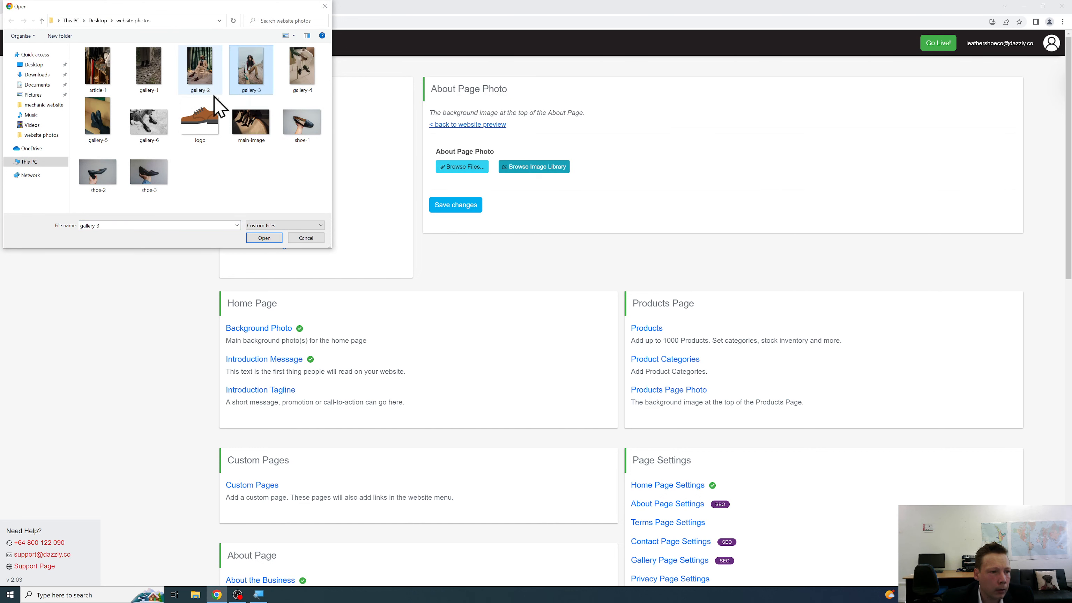
left_click(264, 239)
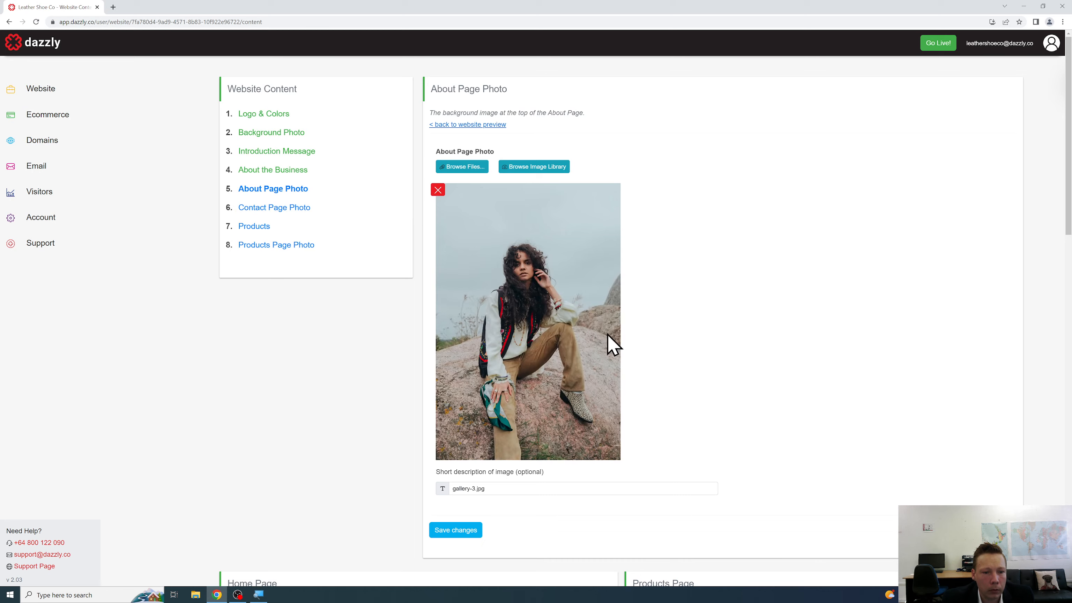
scroll(517, 422, "down", 3)
left_click(453, 364)
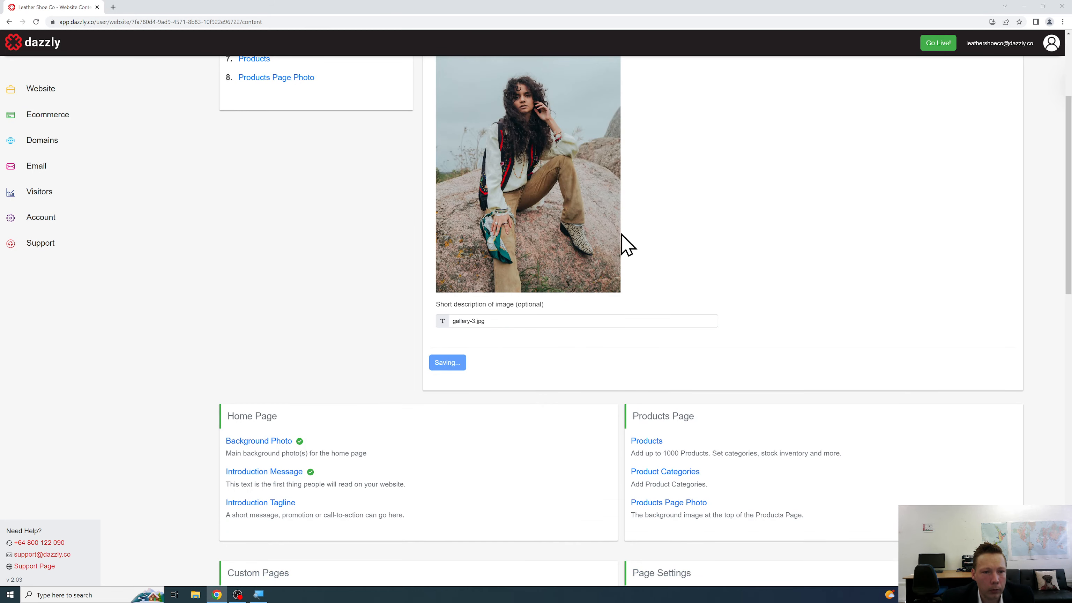
scroll(565, 175, "up", 3)
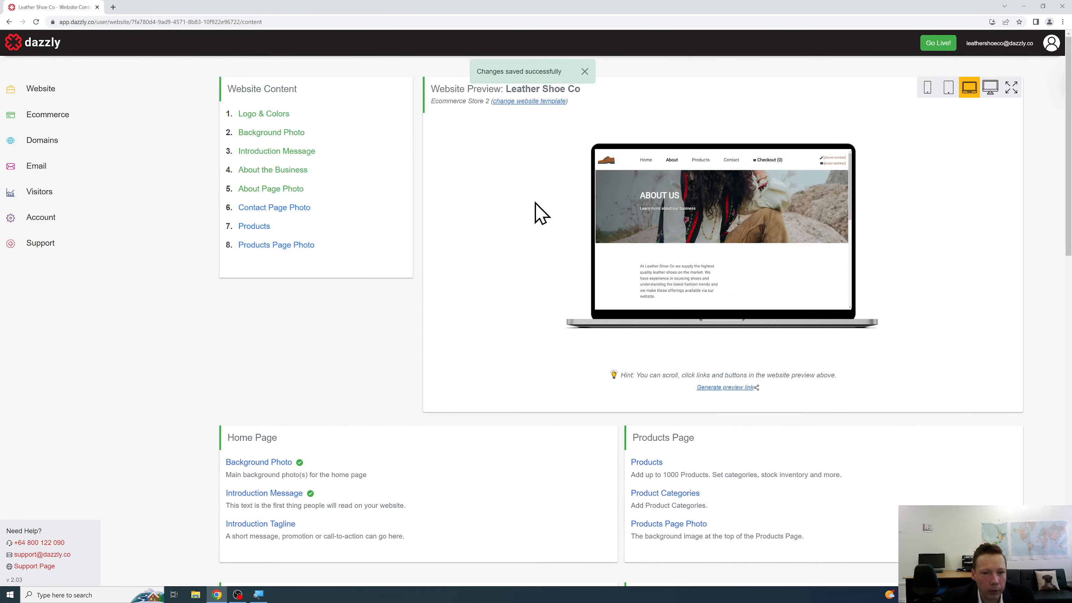
Set article-1 as the Contact page photo and save, then preview the About and Home pages.
left_click(296, 207)
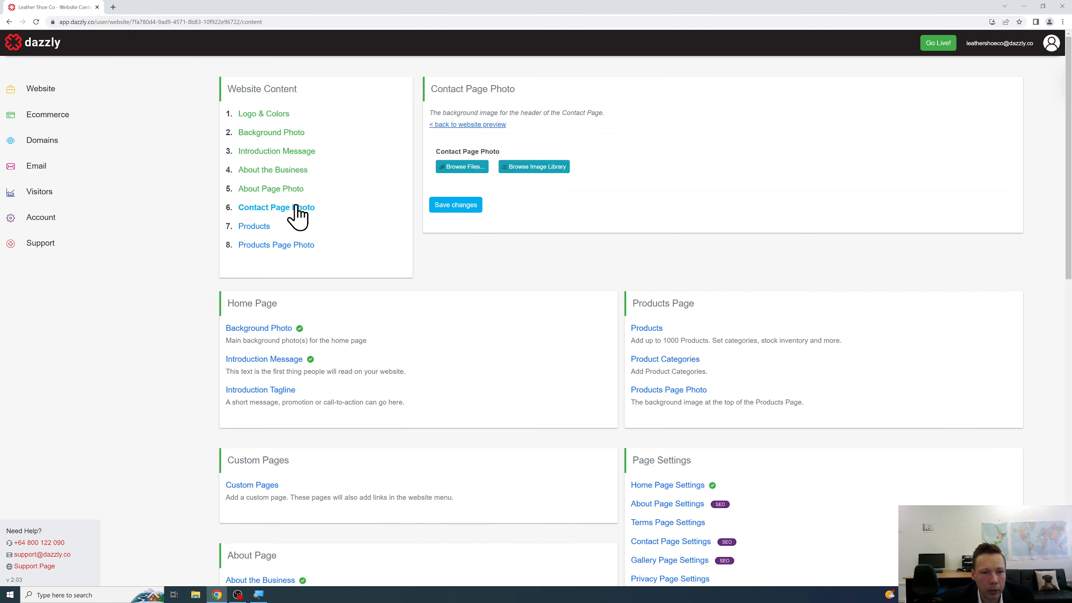
left_click(461, 168)
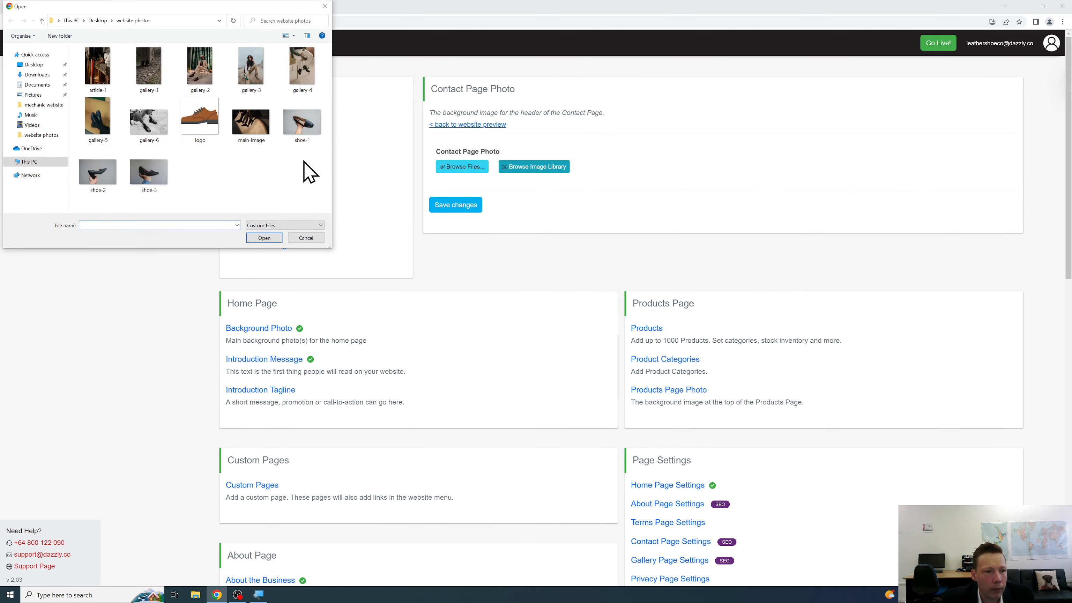
left_click(98, 80)
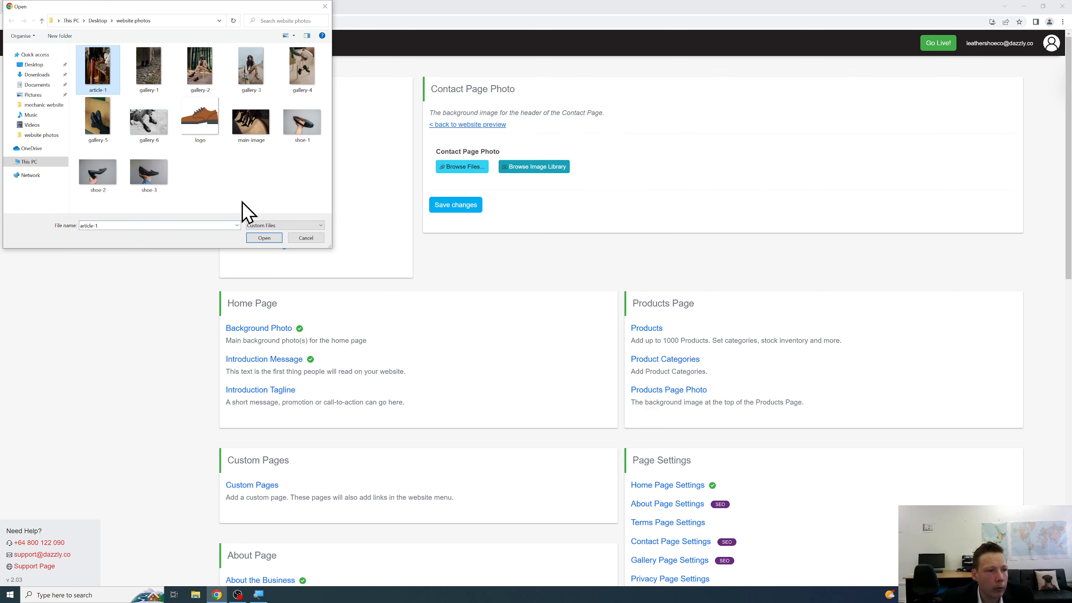
left_click(269, 238)
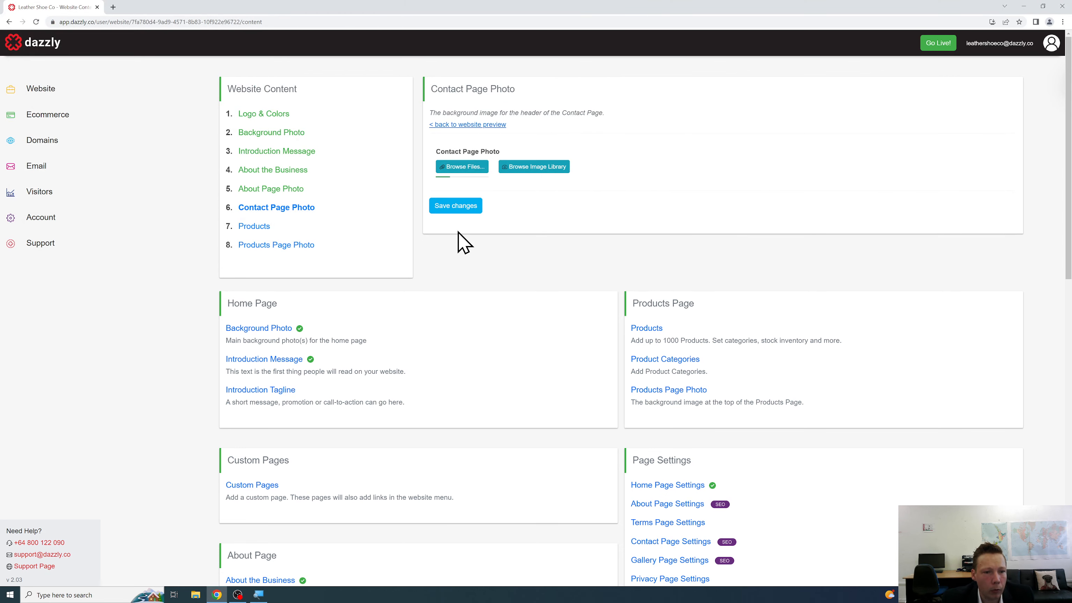
scroll(454, 279, "down", 2)
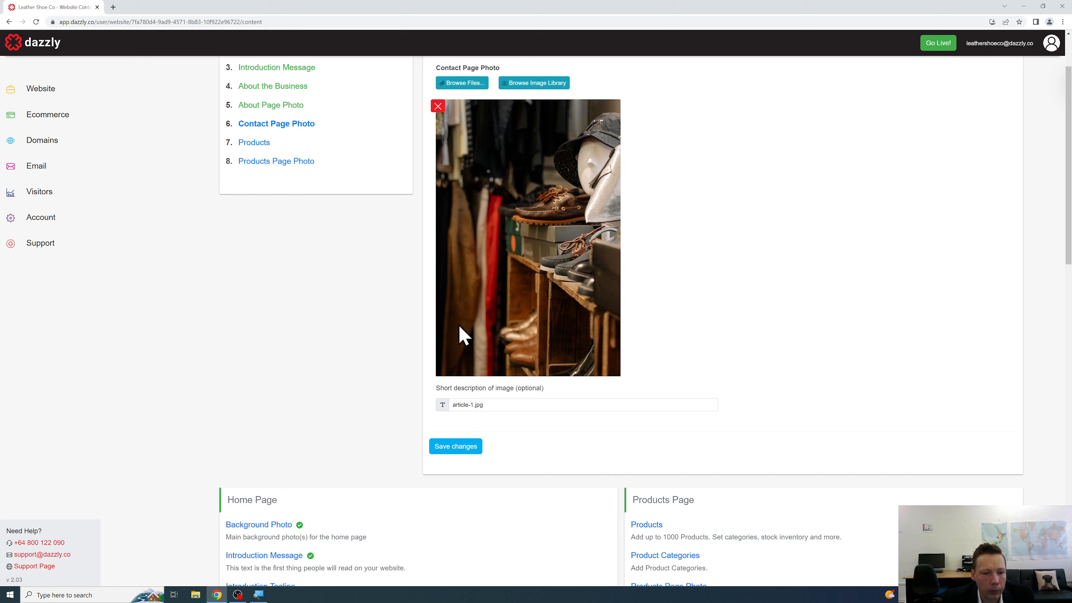
left_click(447, 441)
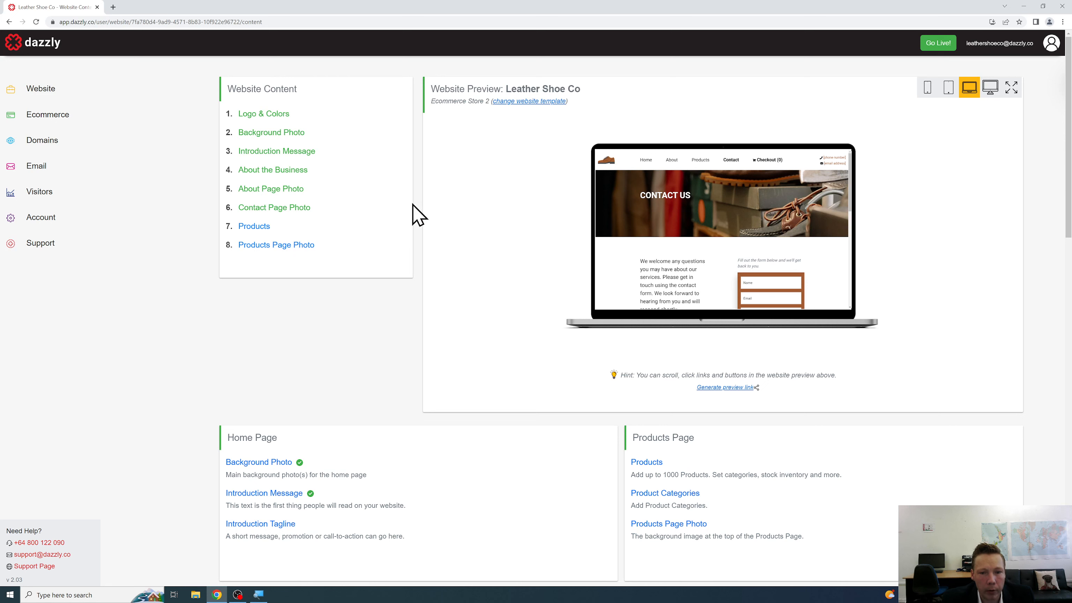
left_click(671, 160)
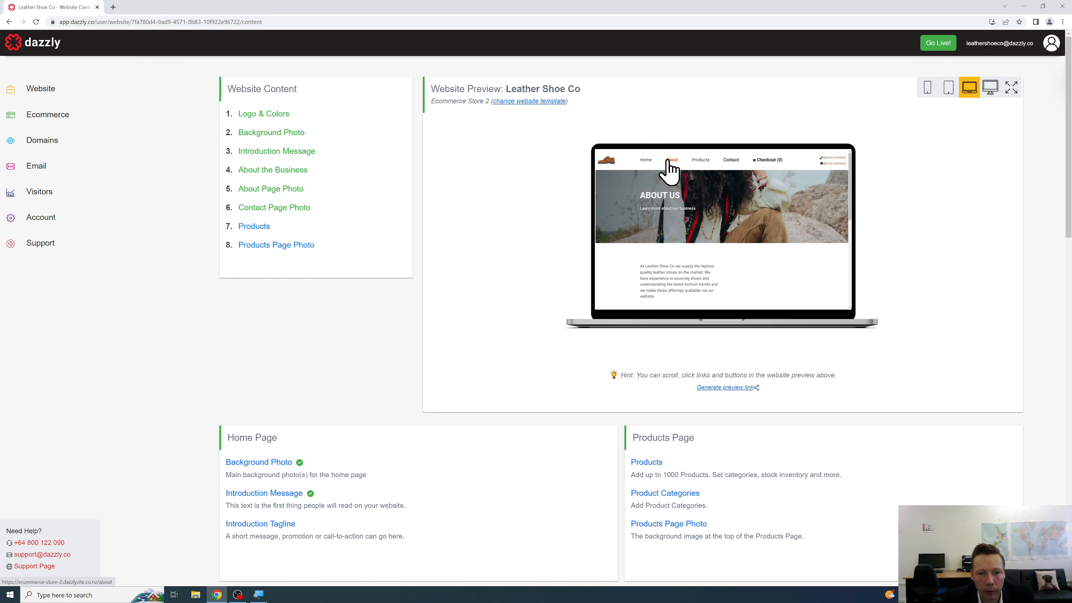
left_click(642, 160)
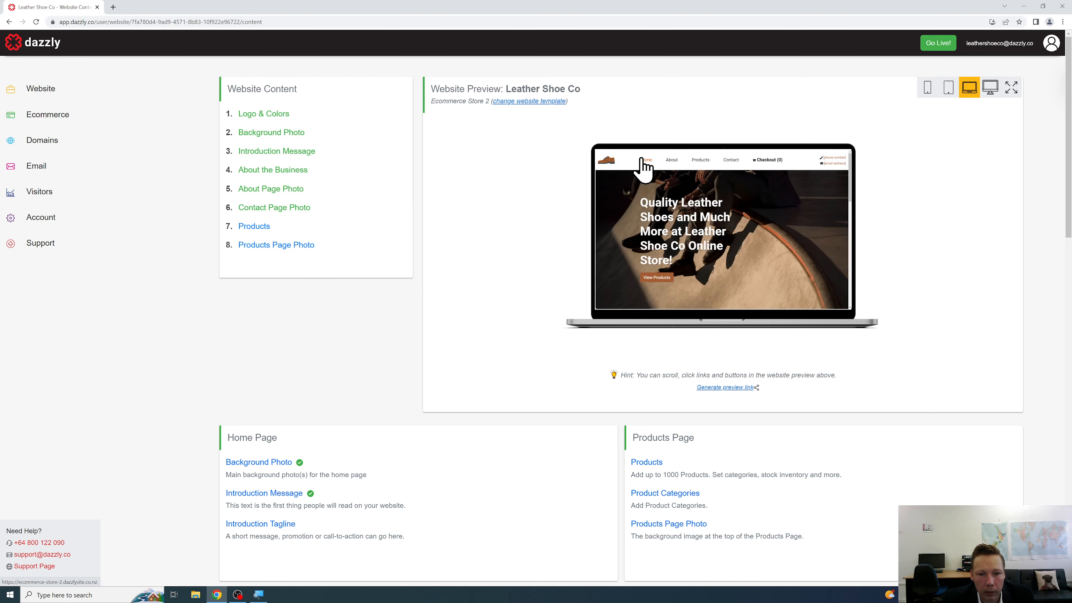
Add a new product named 'Black Leather Shoe' priced at 109.00.
left_click(256, 228)
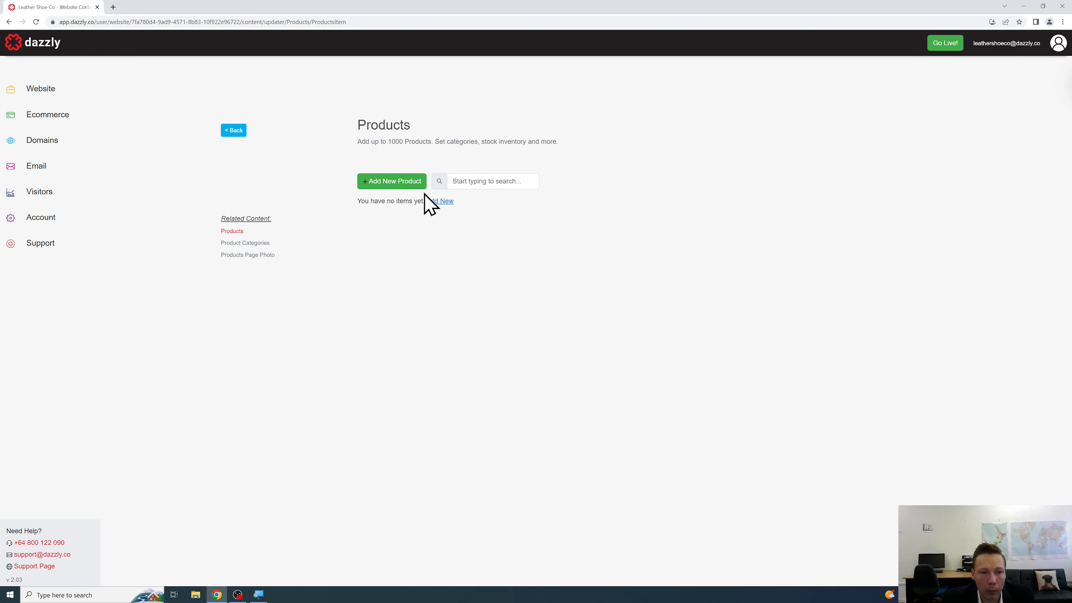
left_click(411, 186)
left_click(468, 231)
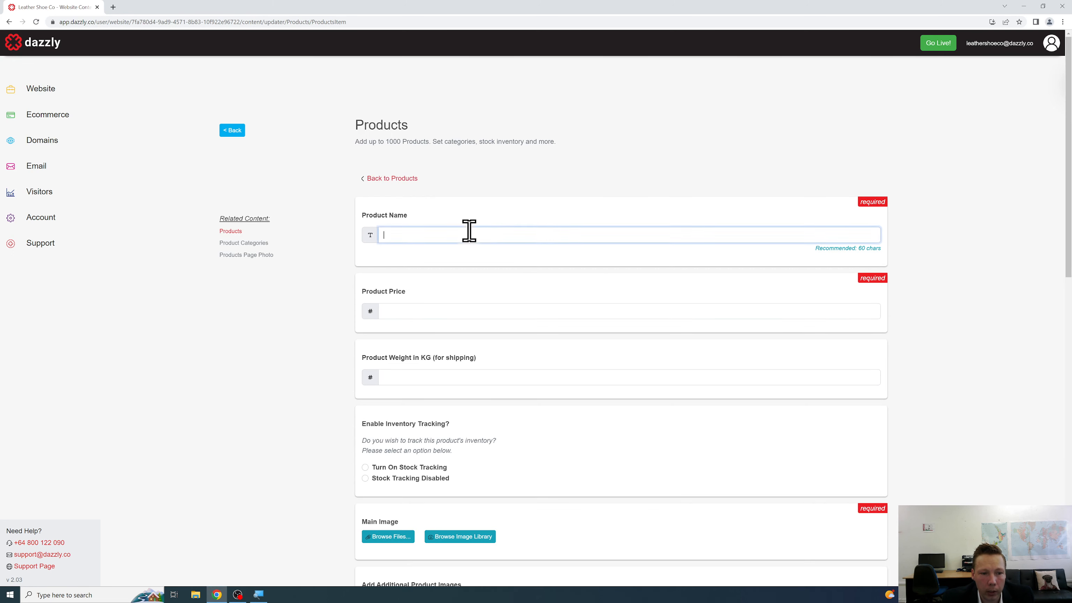
type("L")
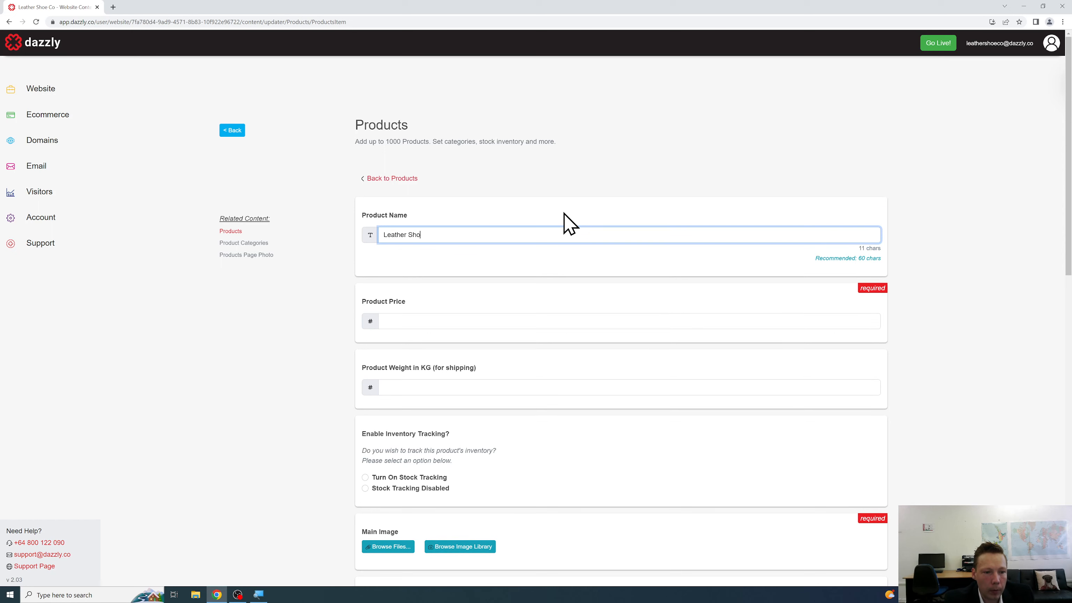
type("eather Sho")
key("ctrl+a")
type("Black Leather Shoe")
scroll(557, 226, "down", 2)
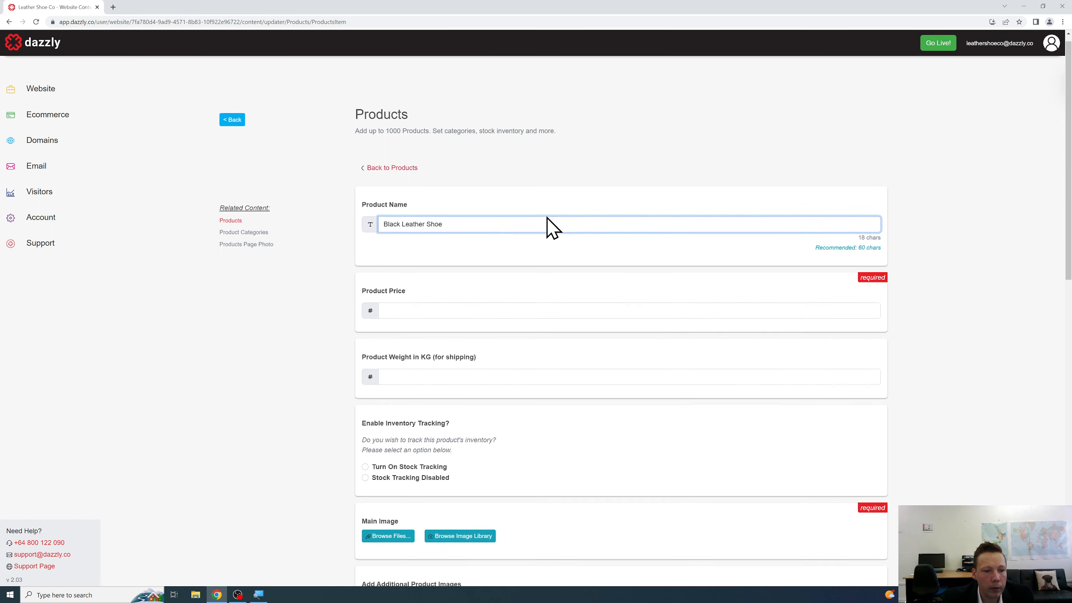
left_click(519, 238)
type("109.00")
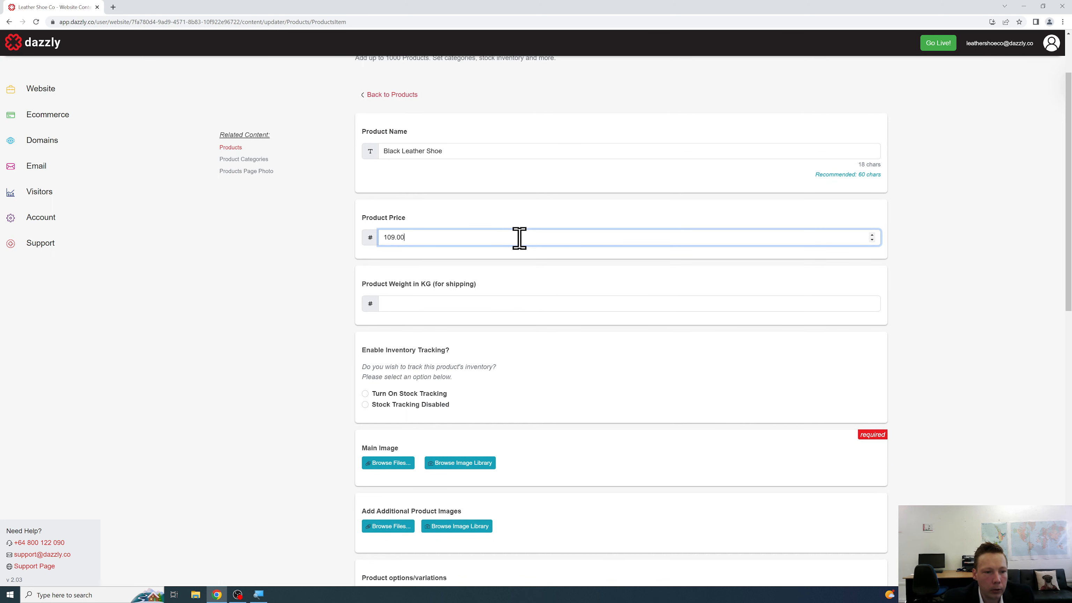
Give the product a 1.0 kg shipping weight and disable stock tracking, keeping it in stock.
left_click(502, 301)
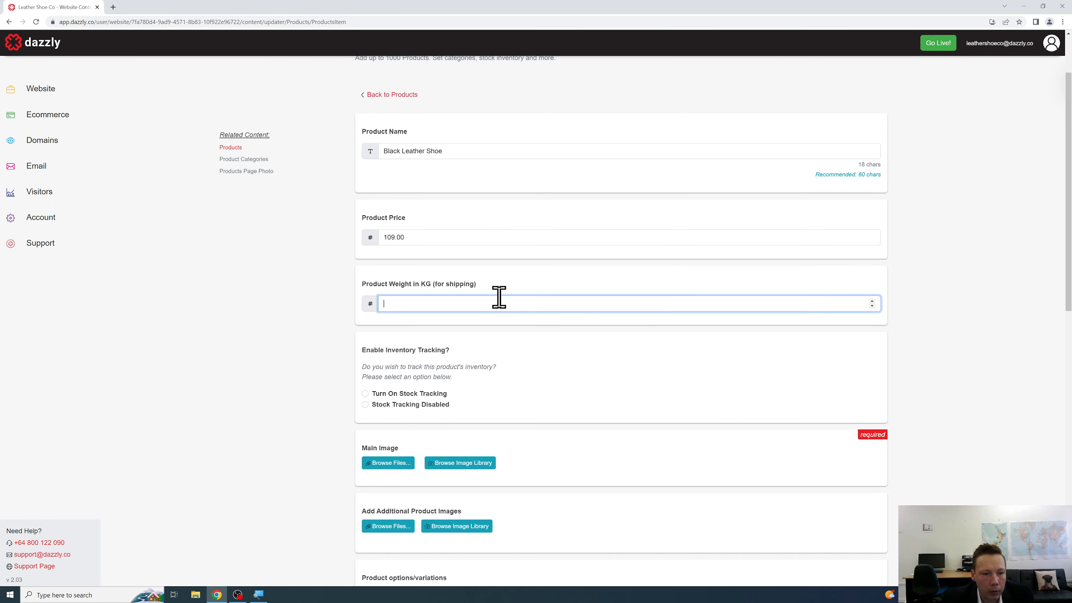
scroll(557, 281, "down", 1)
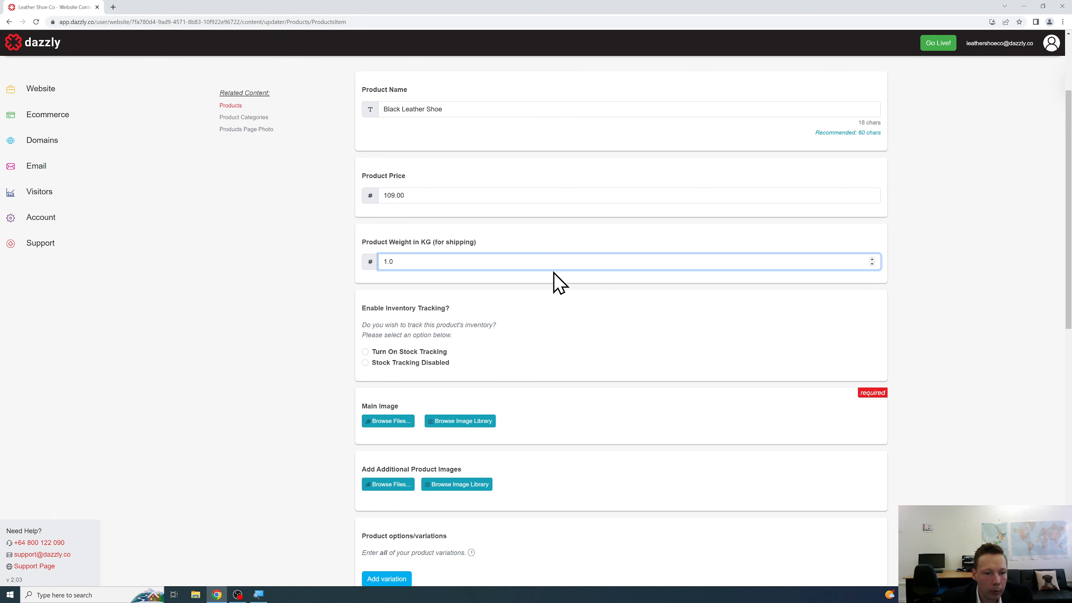
left_click(546, 314)
scroll(496, 302, "down", 2)
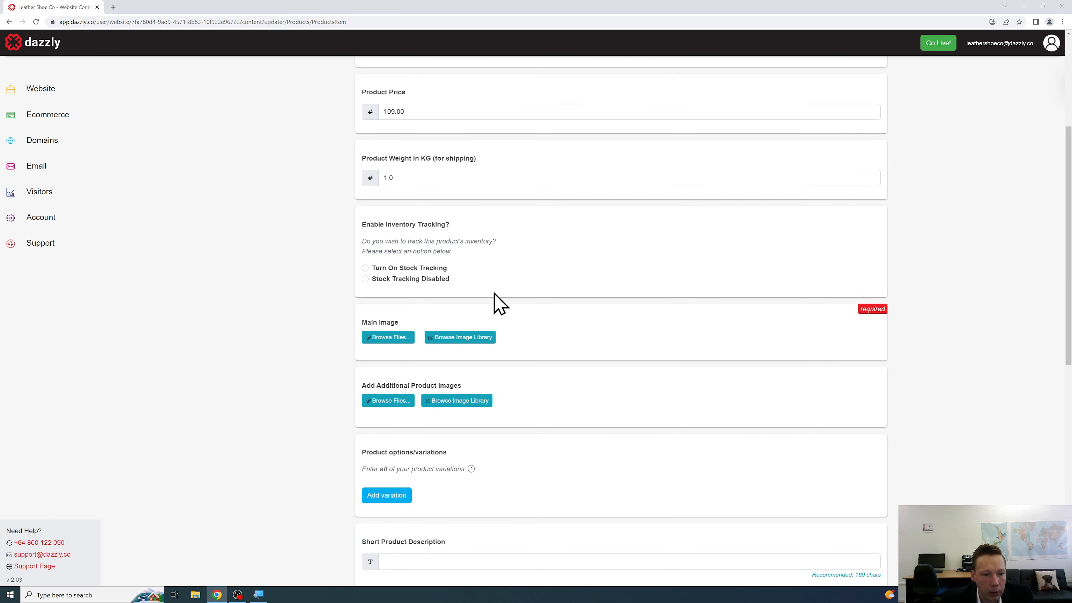
left_click(394, 279)
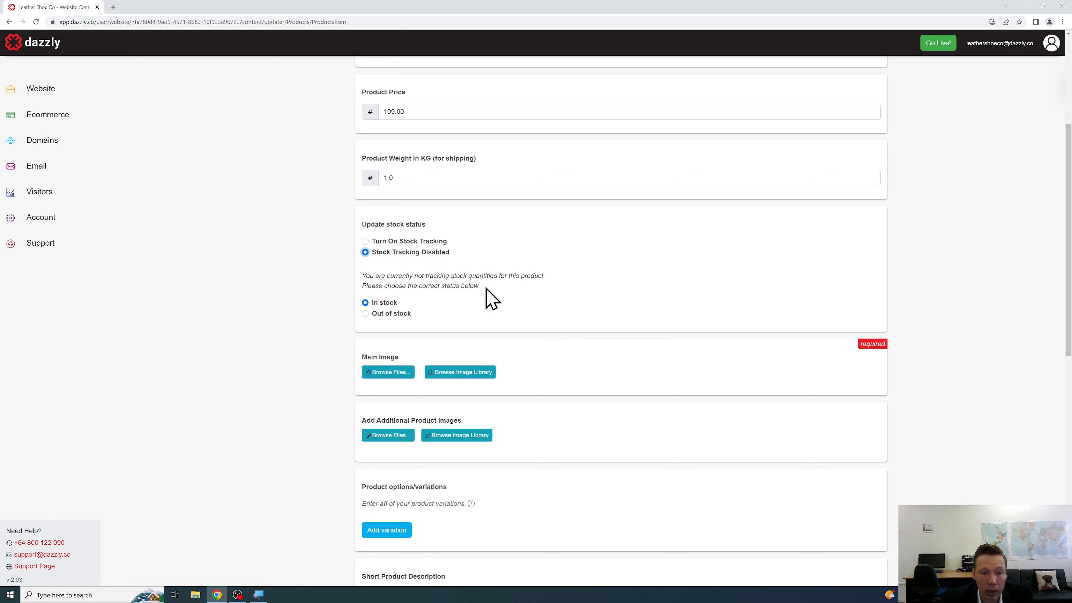
scroll(491, 295, "down", 3)
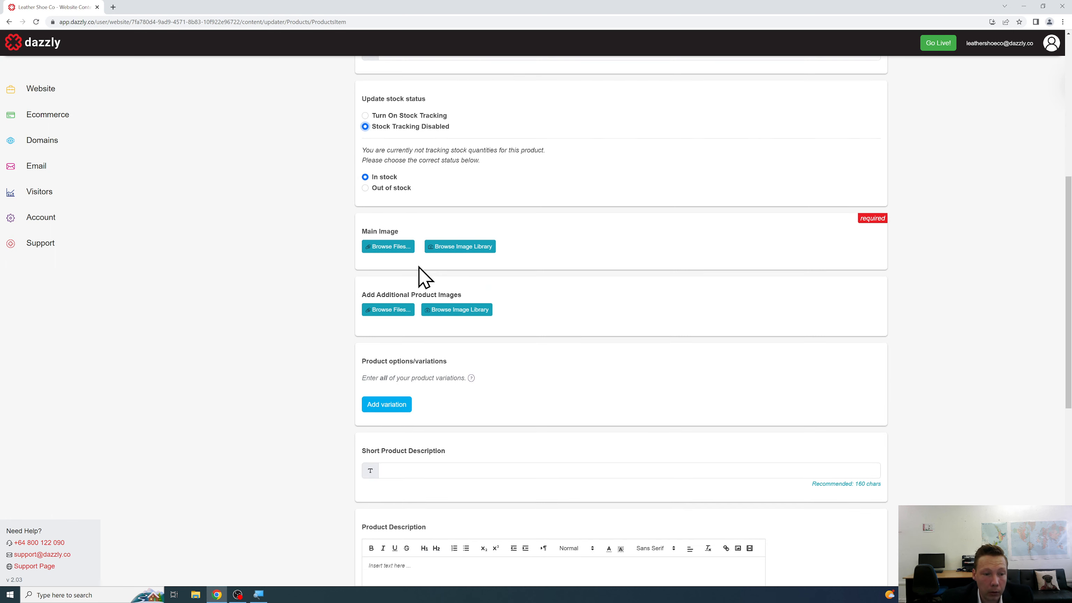
Set shoe-1 as the product's main image.
left_click(399, 249)
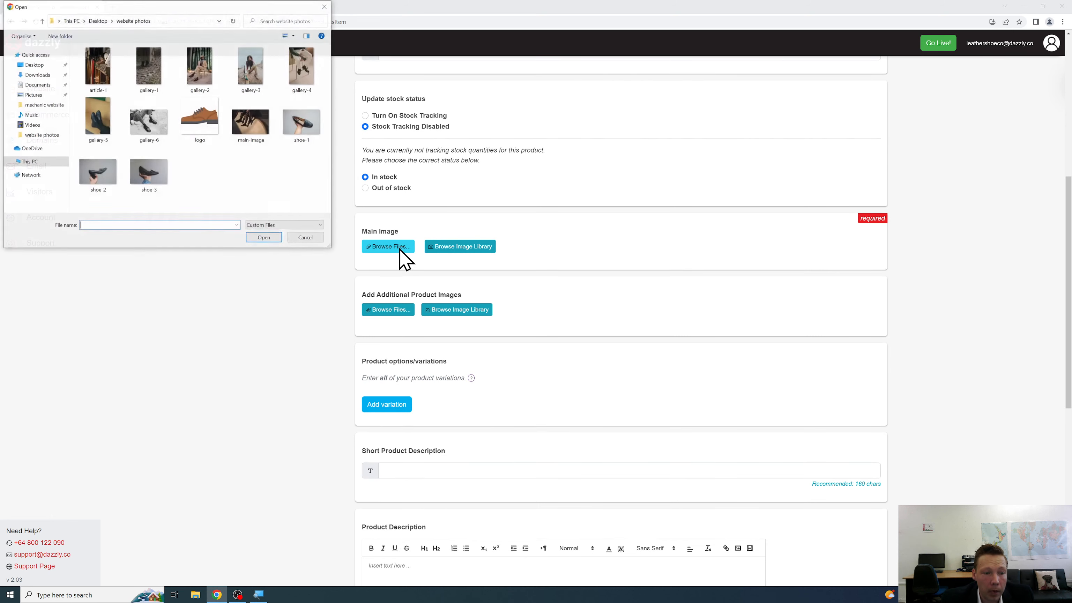
left_click(304, 145)
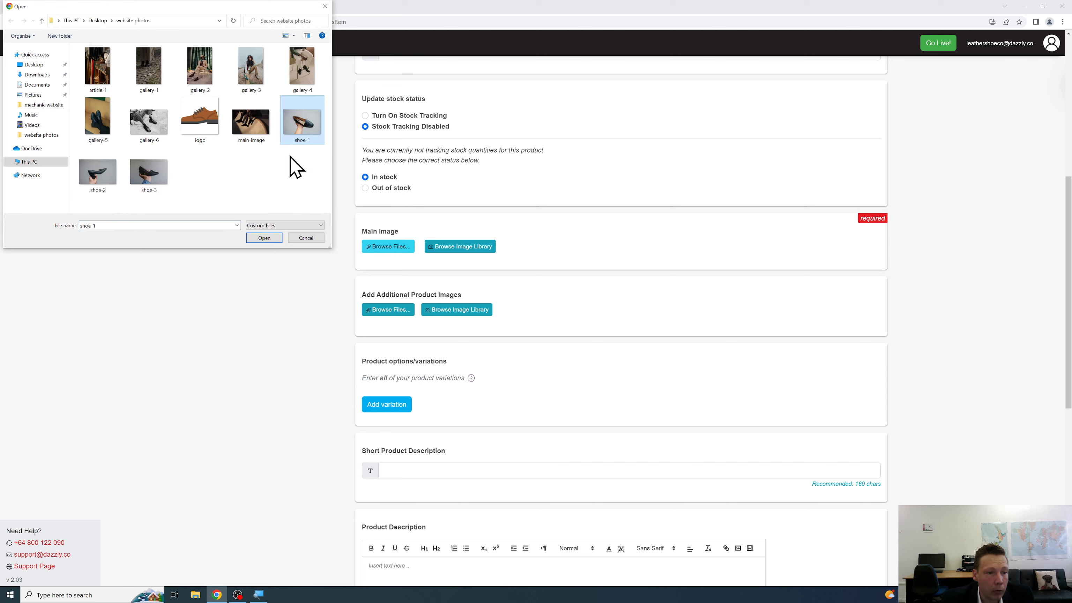
left_click(270, 238)
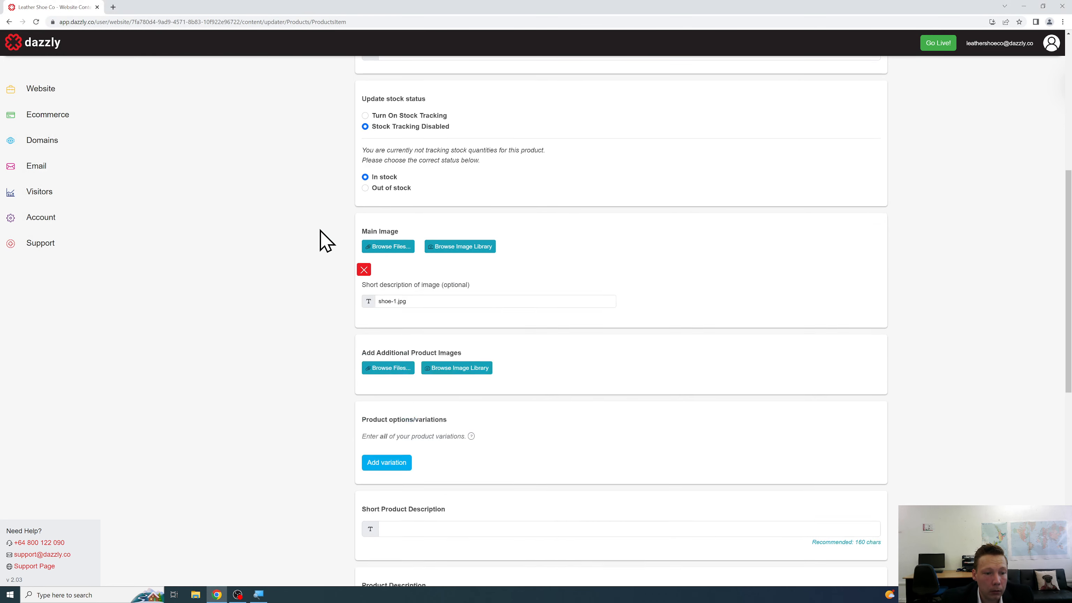
scroll(326, 241, "down", 4)
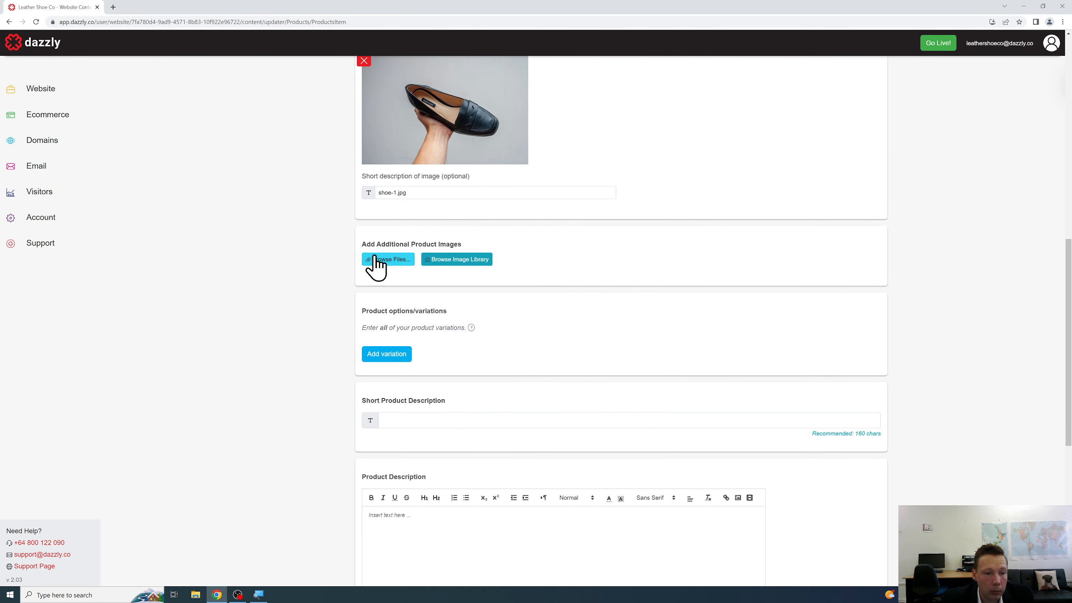
Upload shoe-1, shoe-2 and shoe-3 as additional product images.
left_click(374, 260)
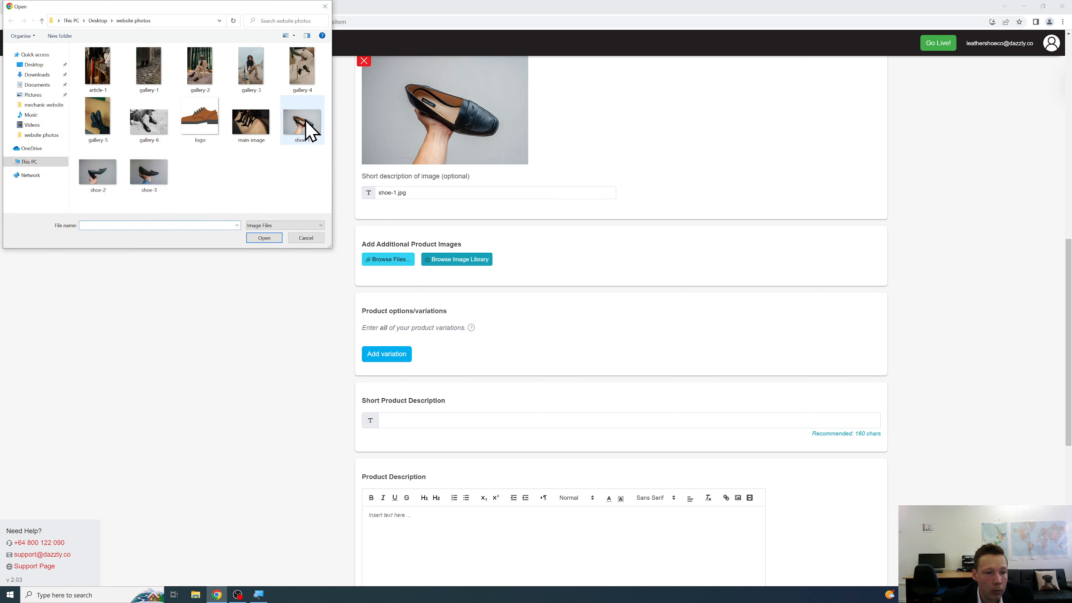
left_click(306, 132)
left_click(156, 179, "shift")
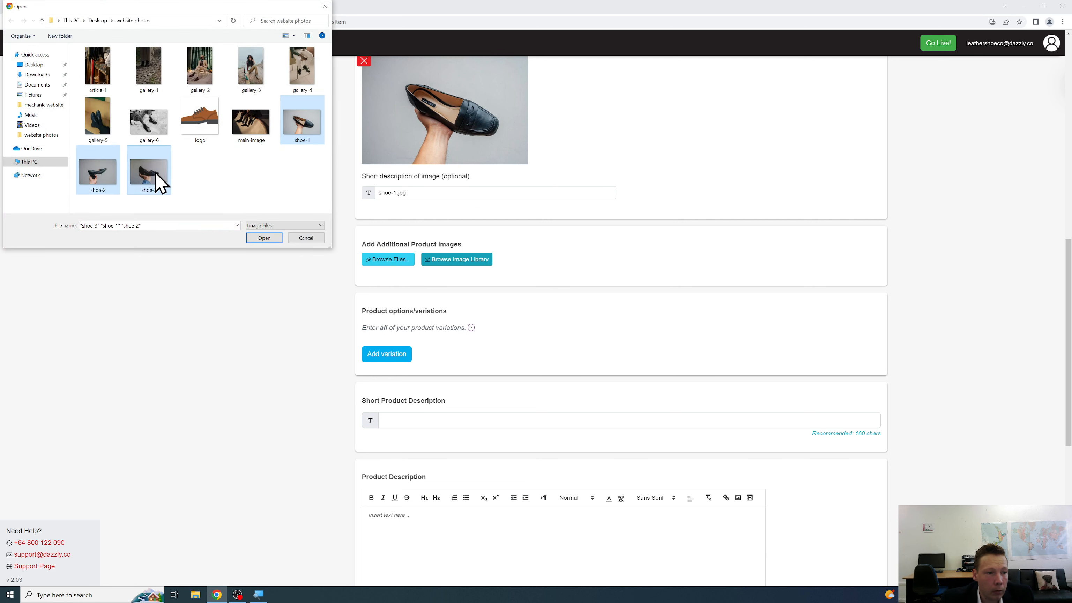
left_click(274, 239)
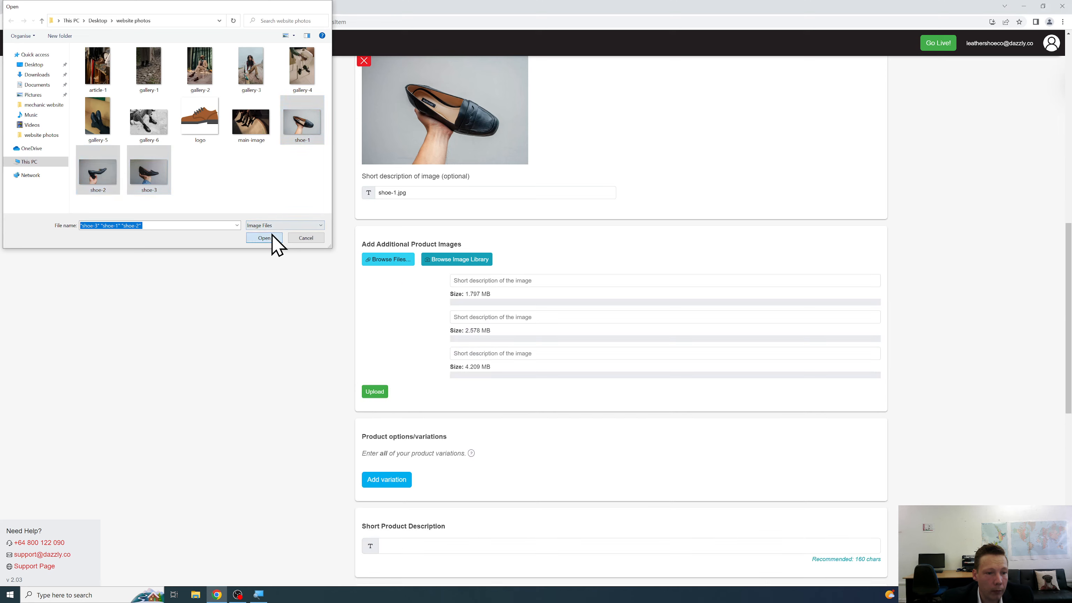
scroll(300, 254, "down", 2)
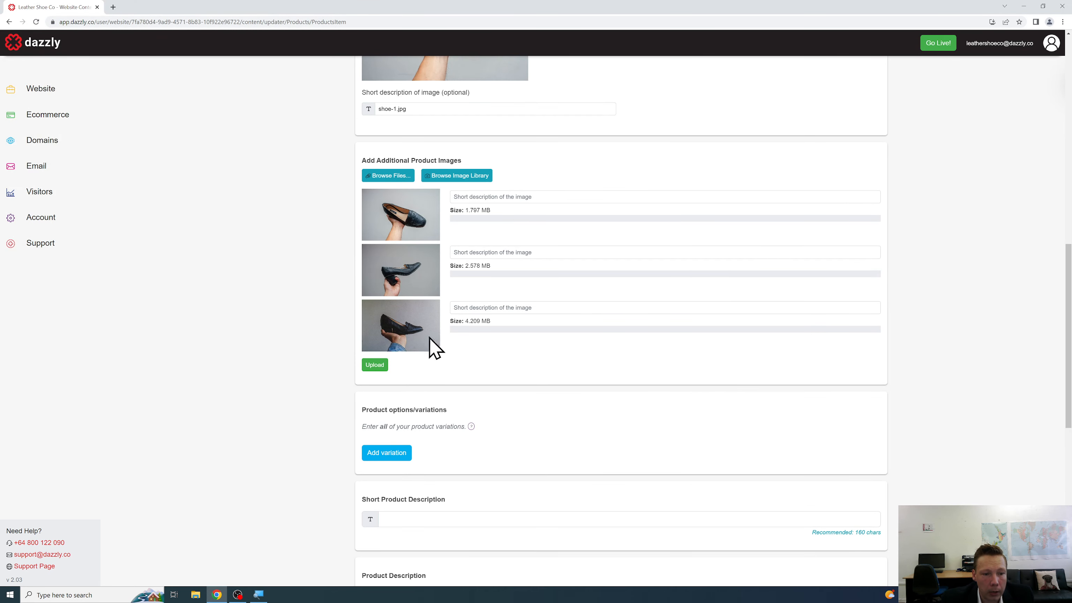
left_click(375, 365)
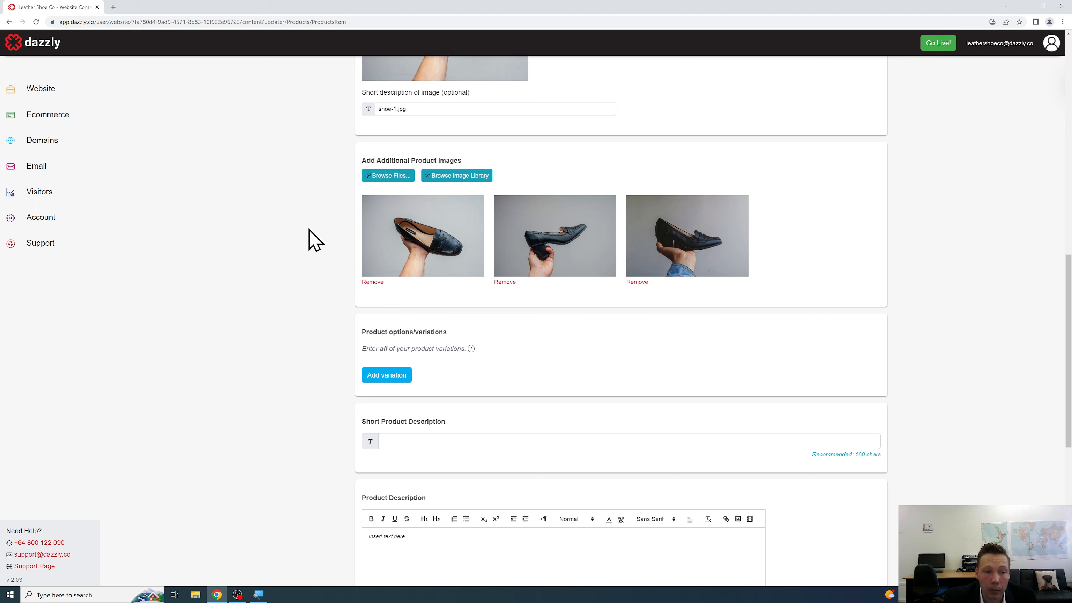
scroll(330, 228, "down", 3)
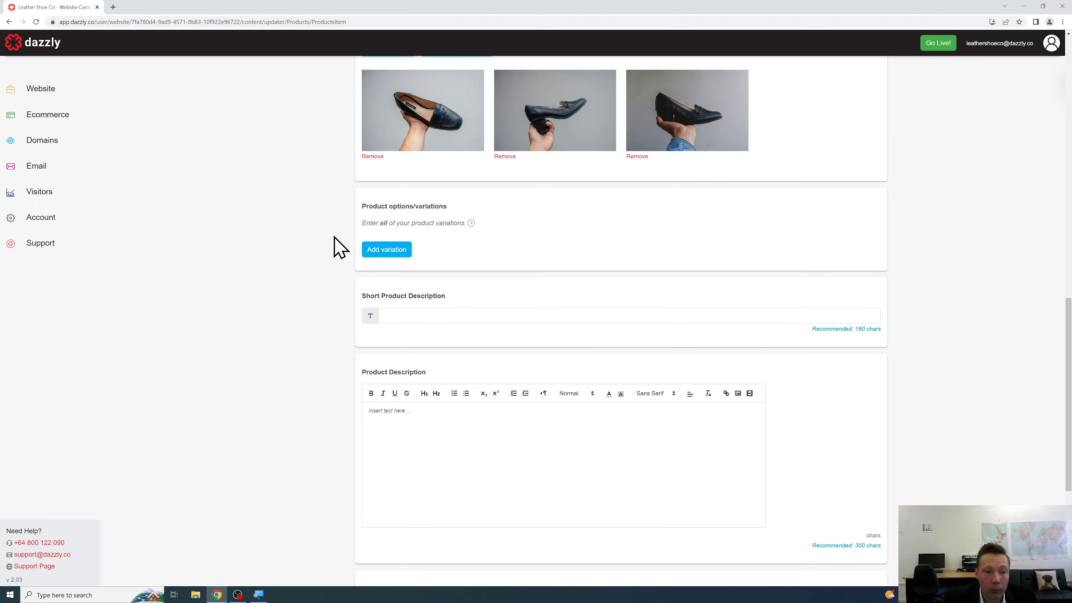
Open the Add variation form and cancel it without adding a variation.
left_click(373, 249)
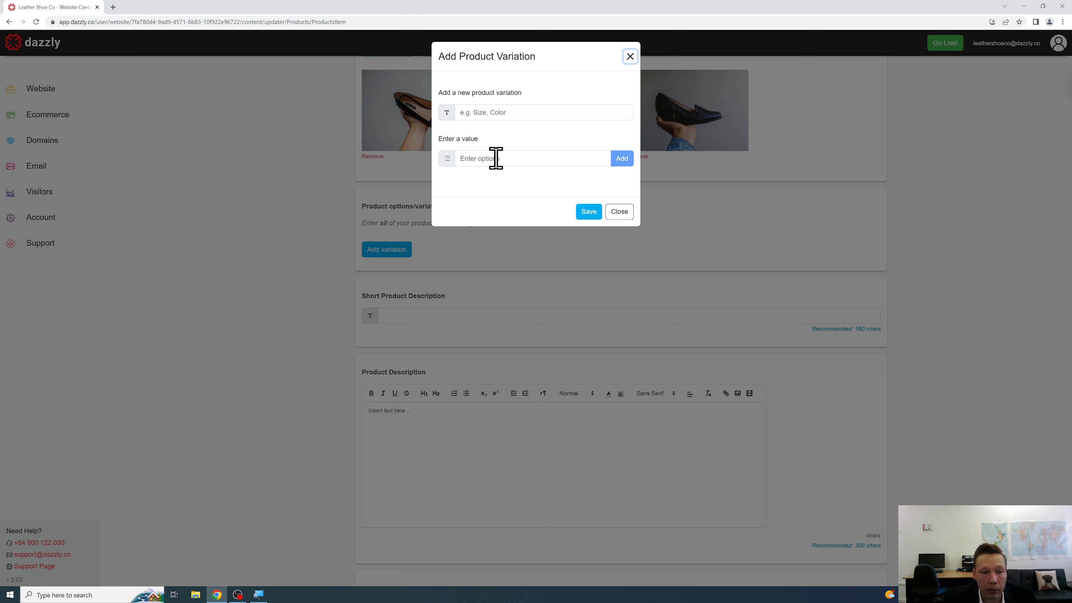
left_click(619, 211)
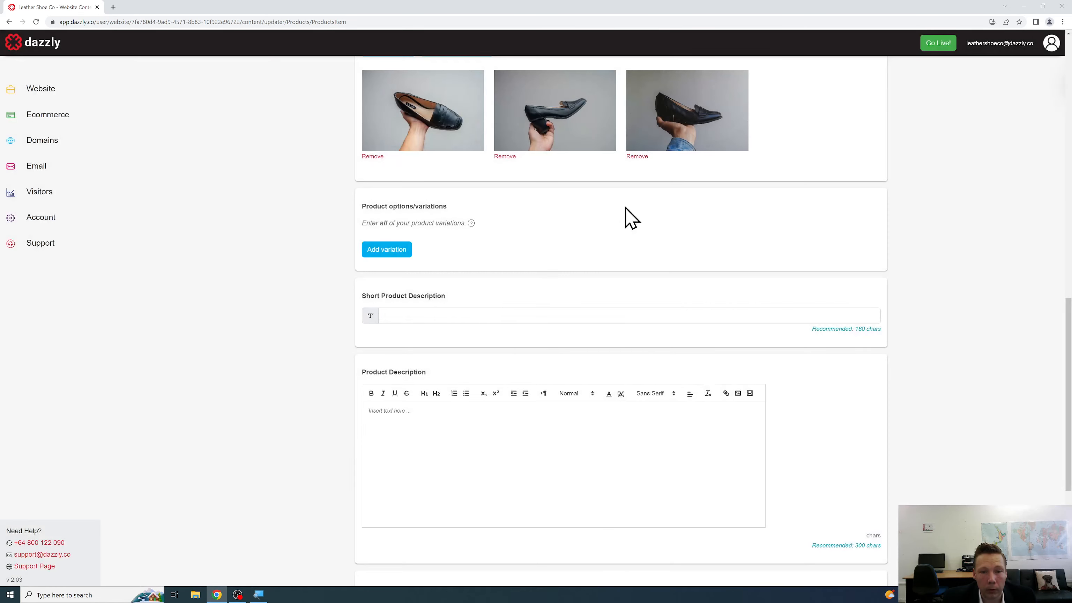
scroll(338, 162, "down", 2)
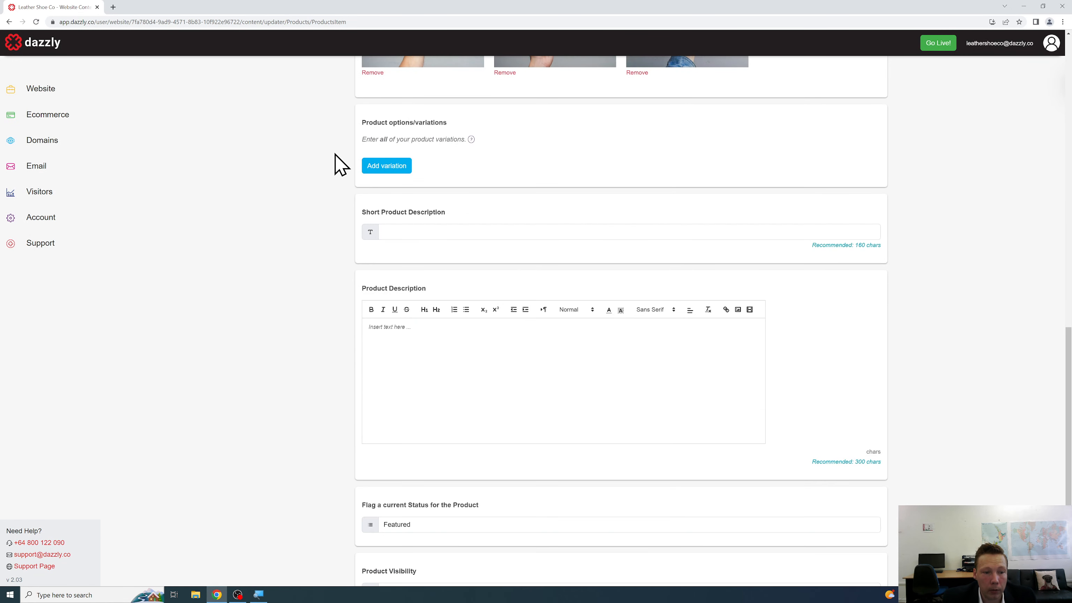
scroll(341, 164, "down", 2)
Write the short description about a fashionable black leather shoe and copy it.
left_click(397, 150)
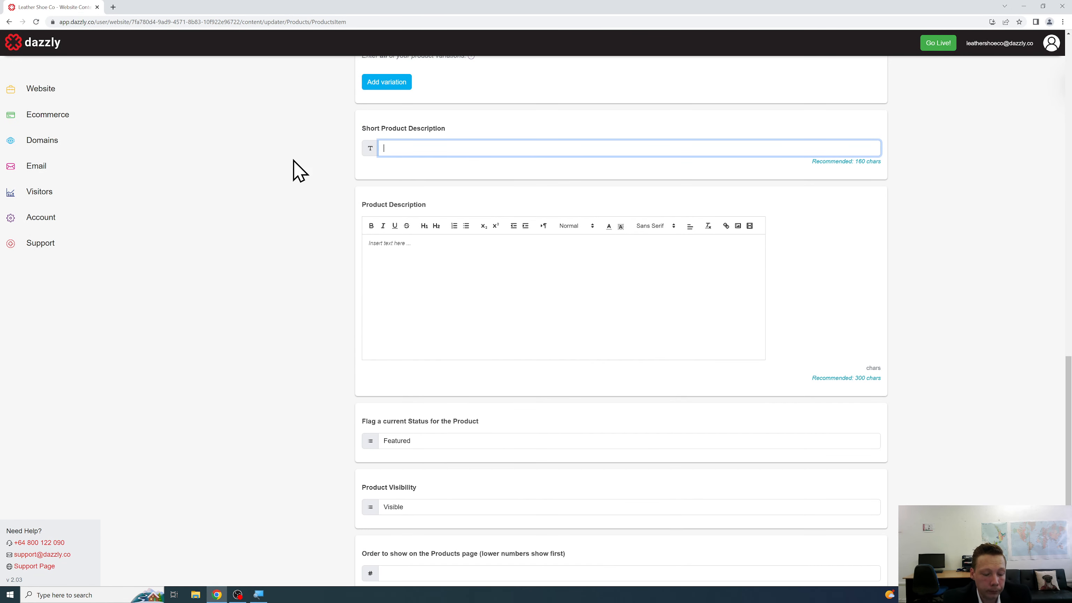
type("A black leather shoe that is fashionable and on-trend.")
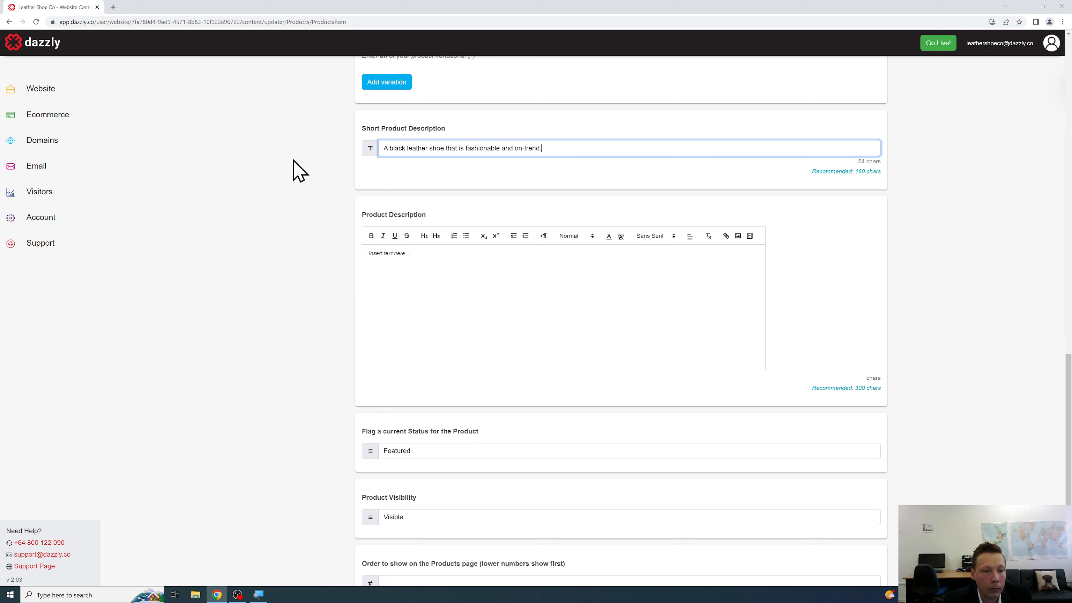
key("ctrl+a")
key("ctrl+c")
Paste it into Product Description and add sentences ending 'Sourced from high quality Italian suppliers.'.
left_click(372, 280)
key("ctrl+v")
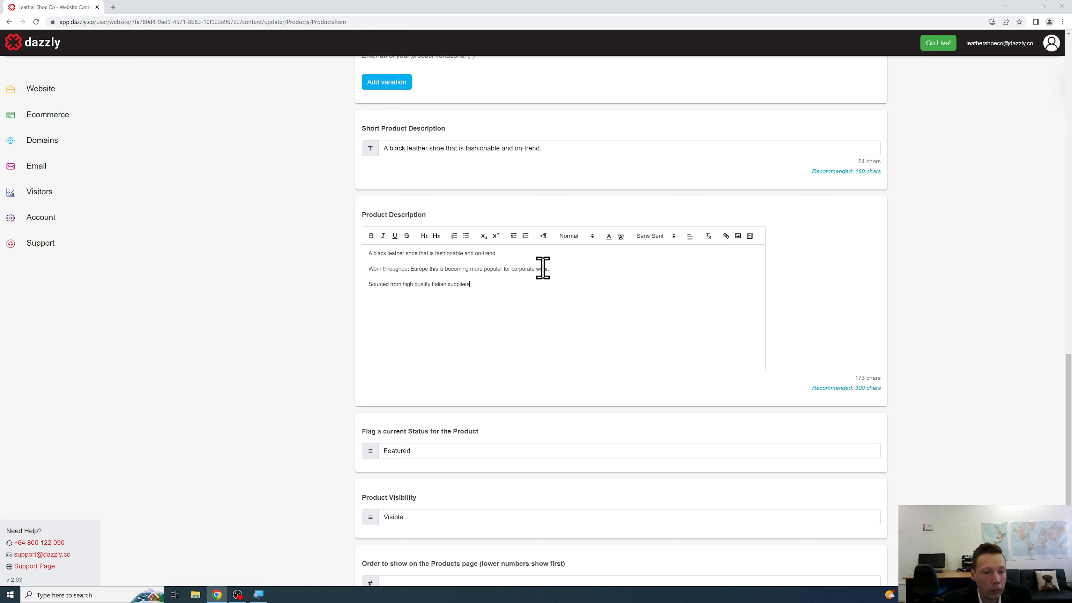
type(".")
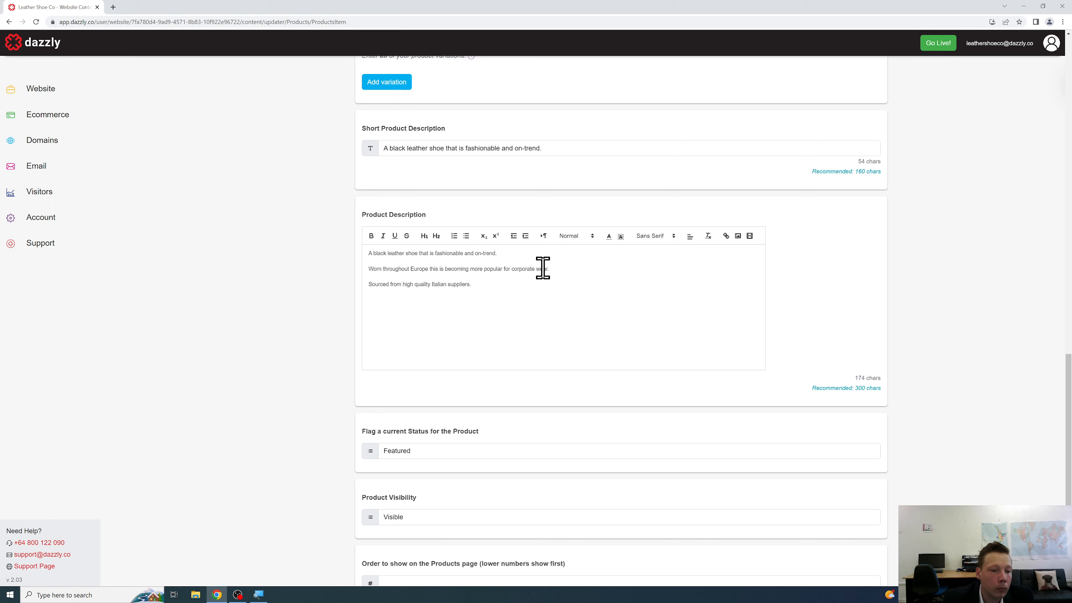
scroll(544, 274, "down", 3)
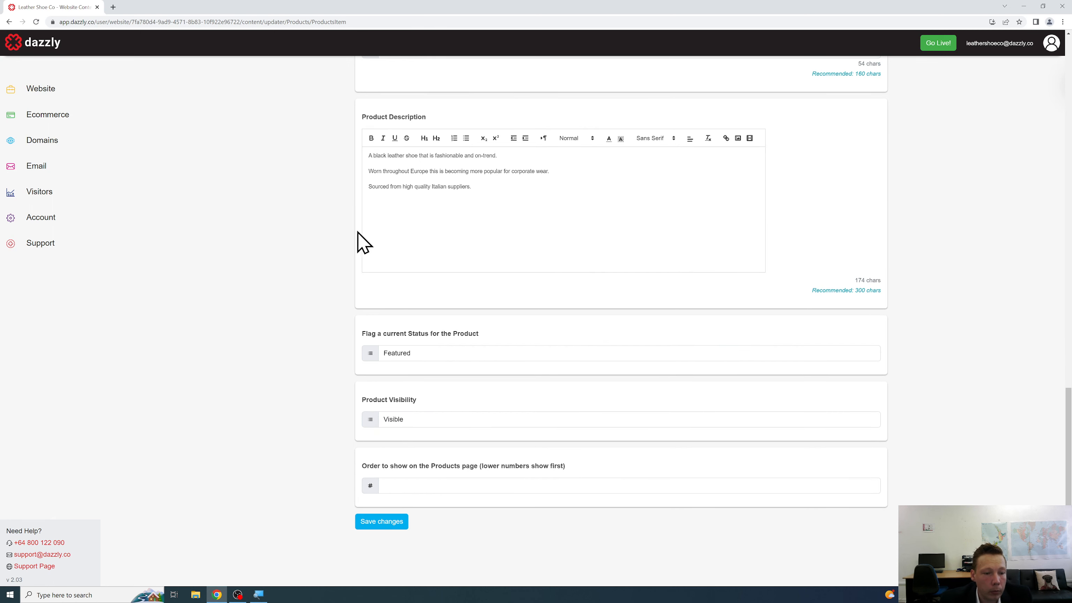
Try the Sale status on the Black Leather Shoe, then set it back to Featured.
left_click(462, 354)
left_click(463, 354)
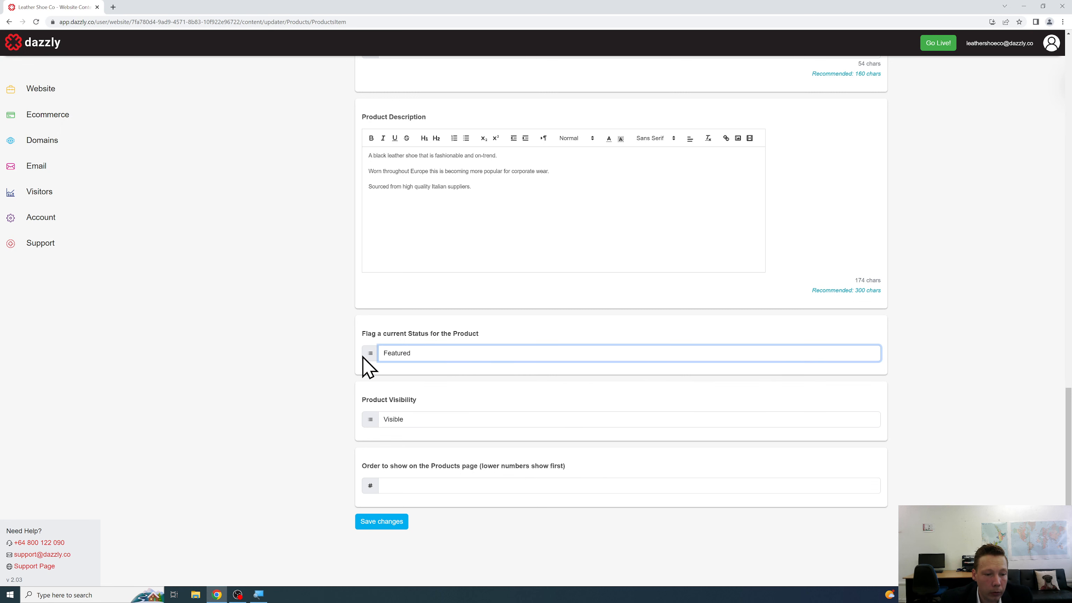
left_click(435, 355)
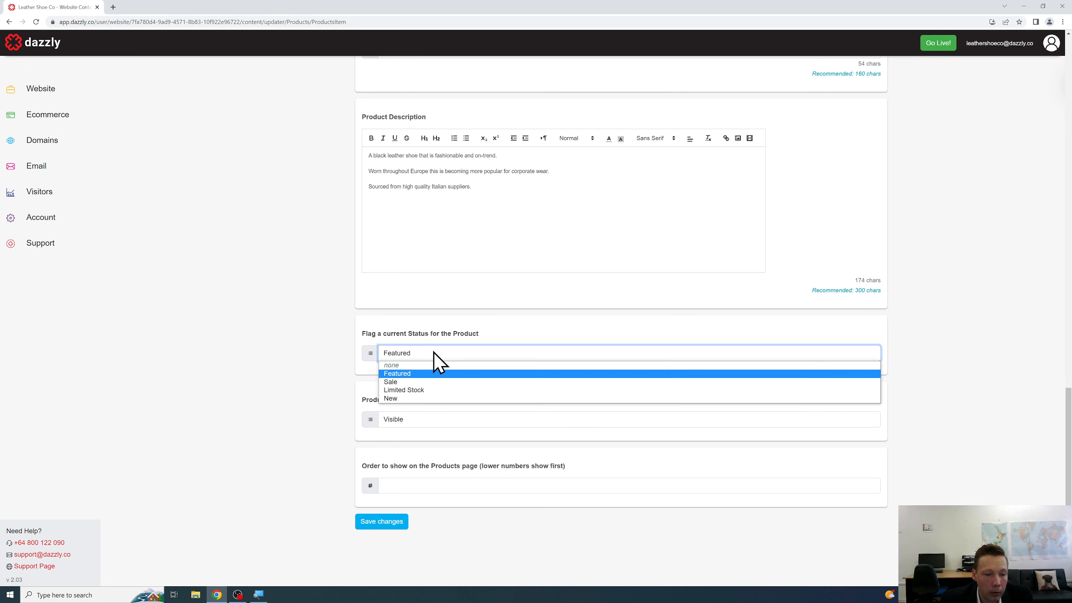
left_click(451, 381)
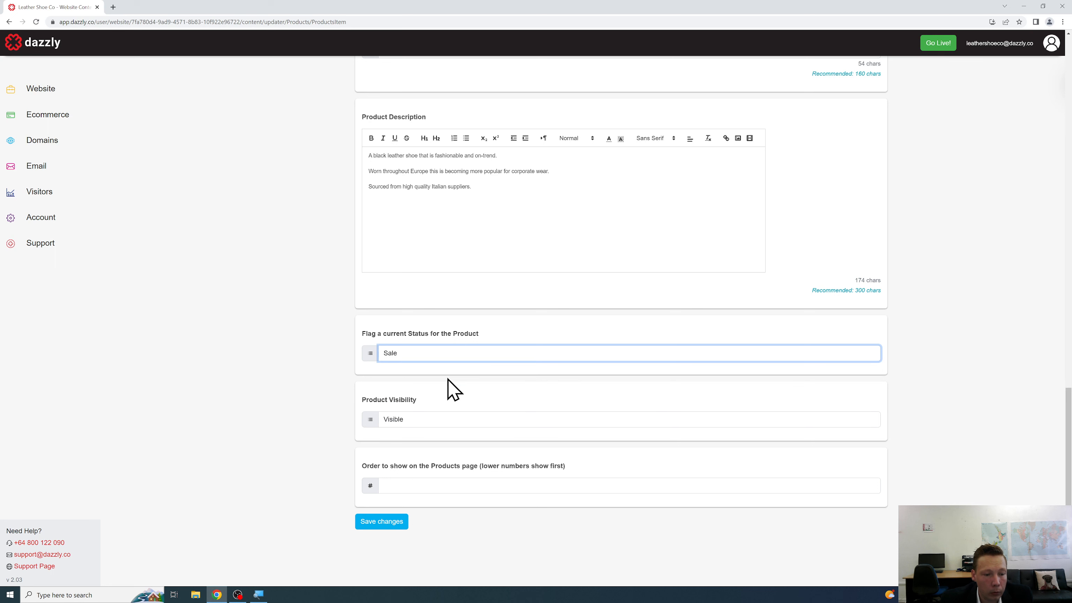
left_click(335, 366)
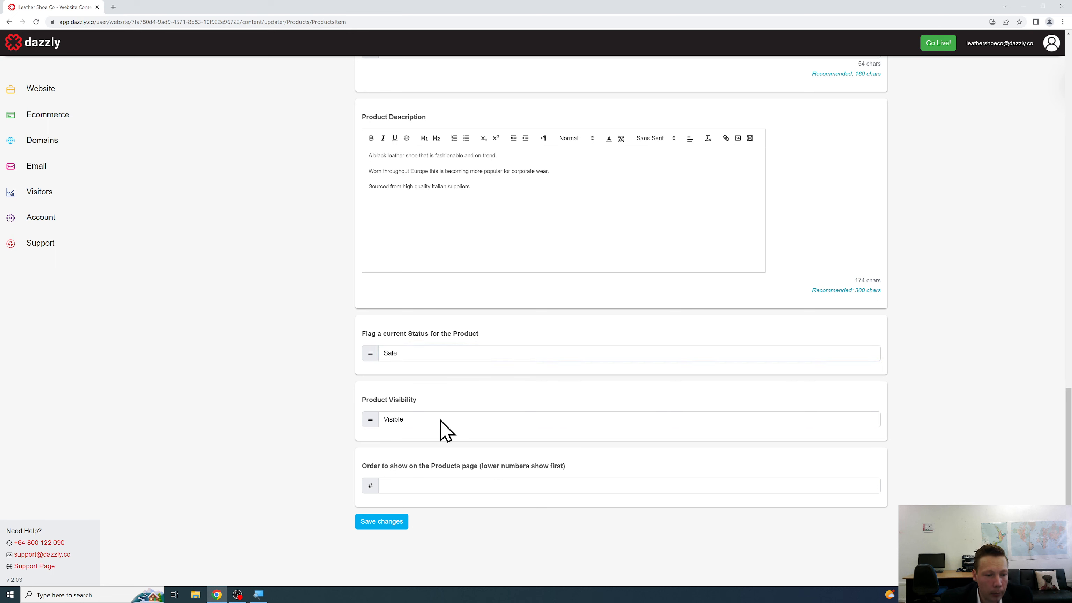
left_click(440, 357)
left_click(437, 375)
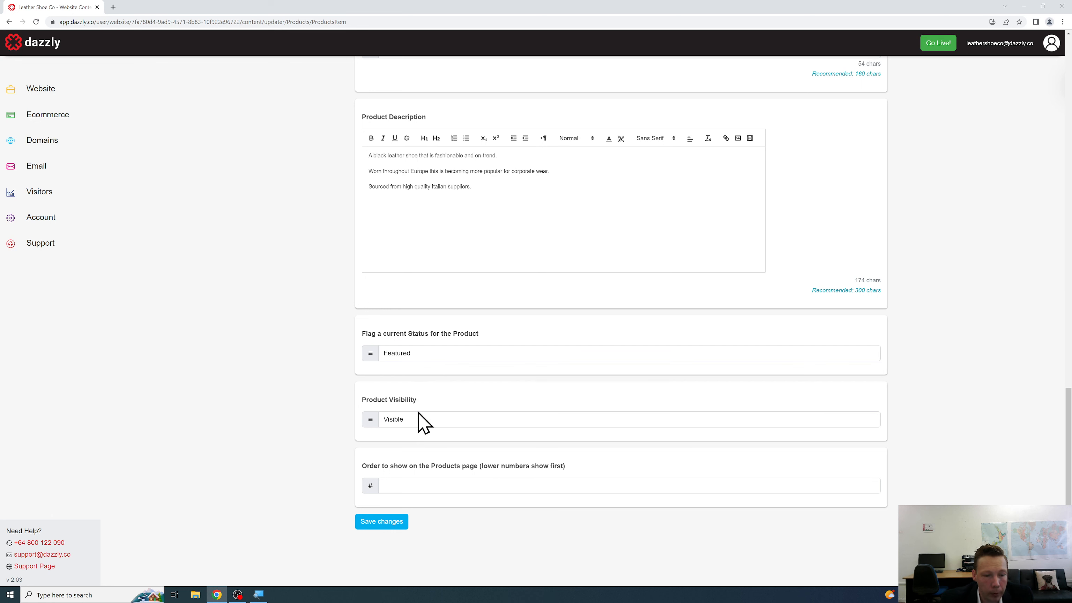
Save the product, return to Website Content, and open the Products Page Photo settings.
left_click(397, 524)
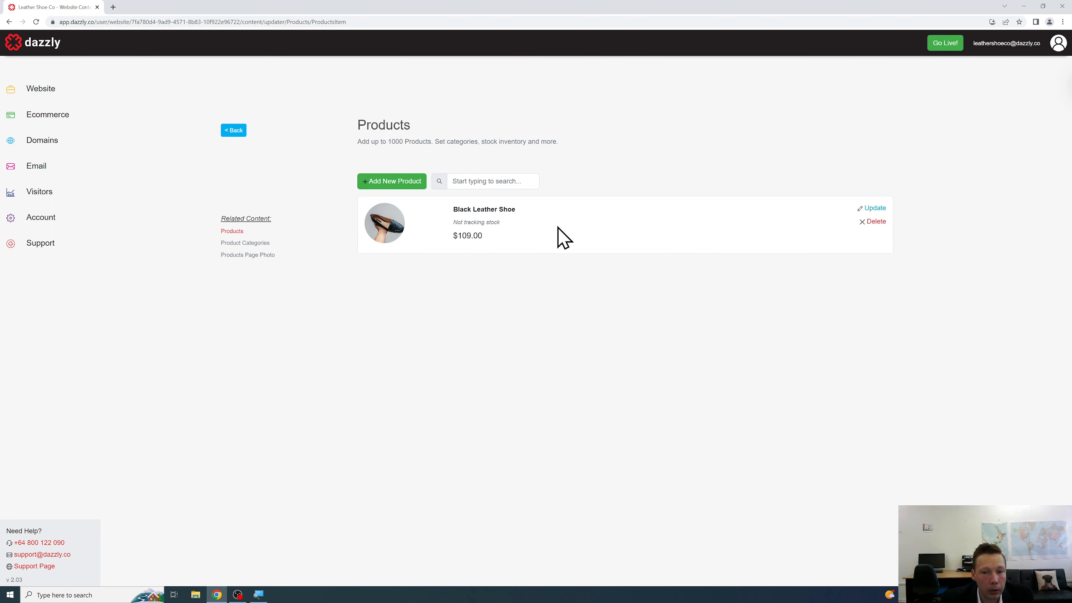
left_click(233, 130)
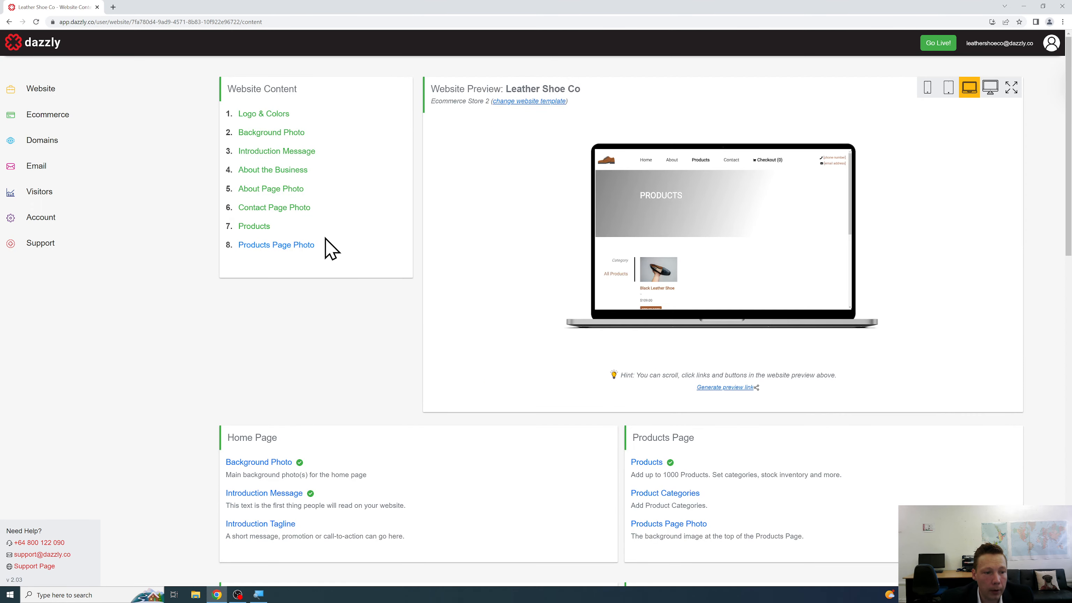
left_click(305, 245)
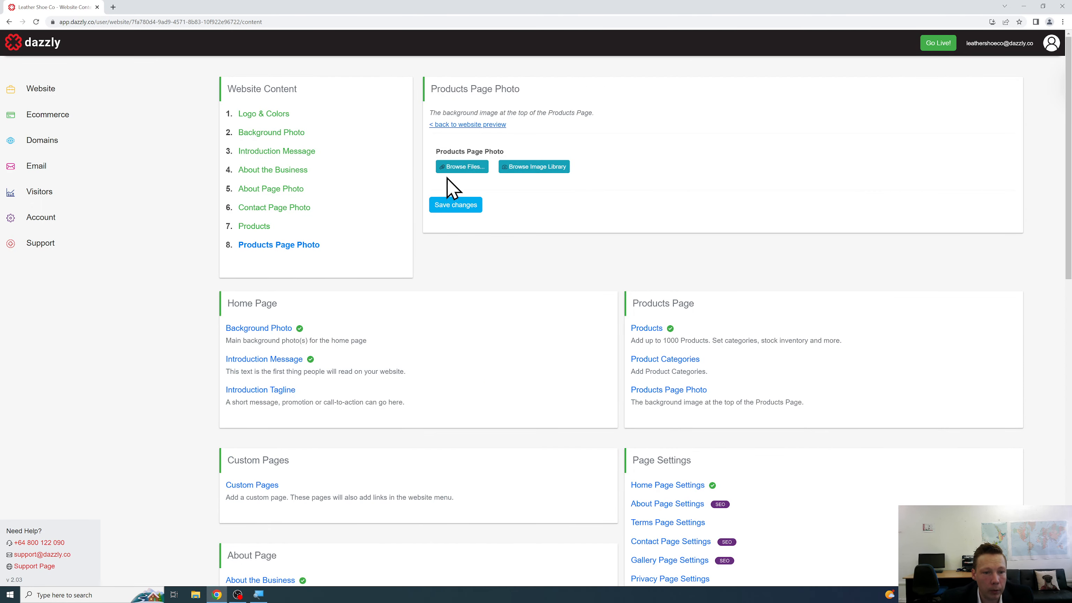
Upload the gallery-6 image as the Products page header photo and save it.
left_click(464, 167)
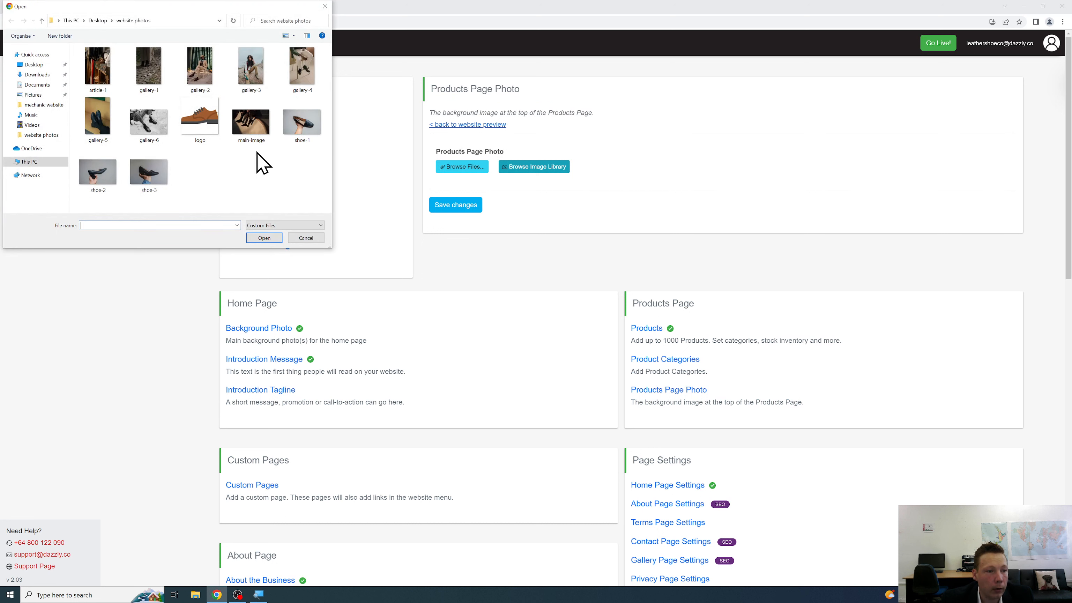
left_click(148, 126)
left_click(264, 238)
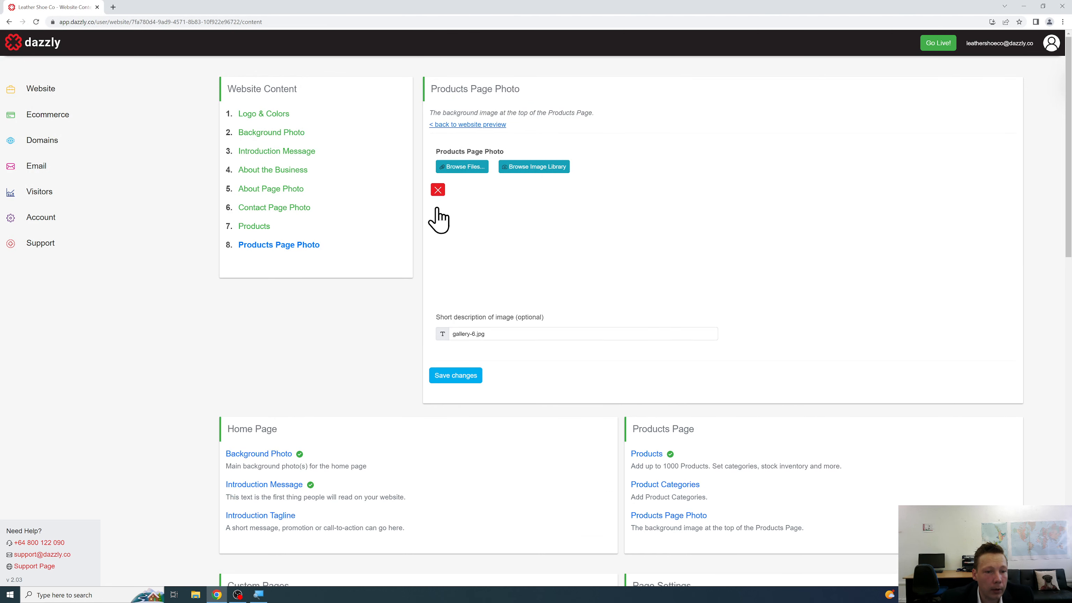
left_click(464, 378)
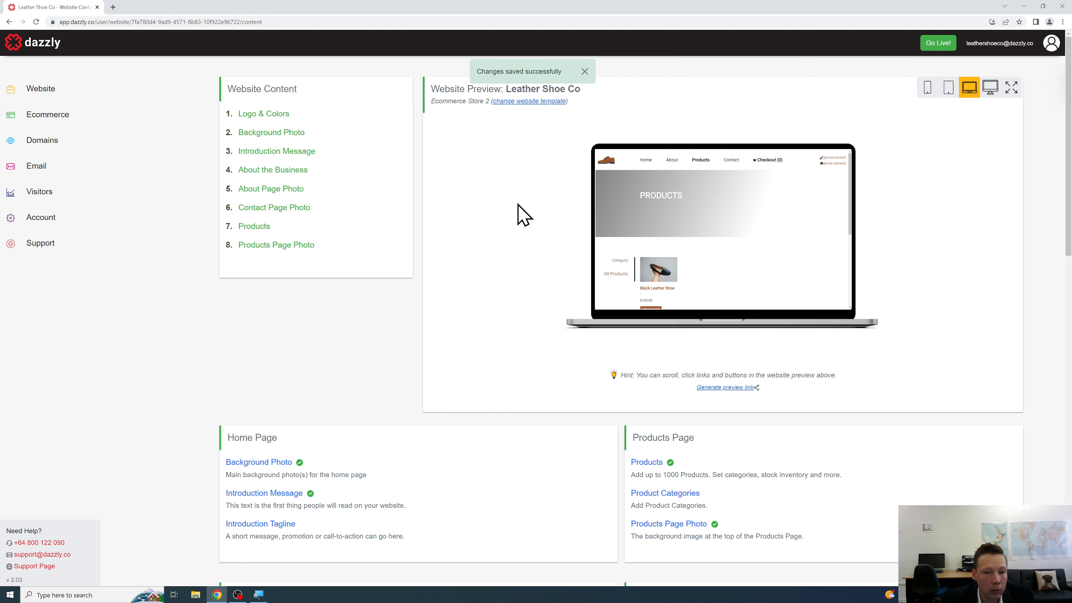
Show the home page in the preview and switch it to the desktop-monitor view.
left_click(645, 162)
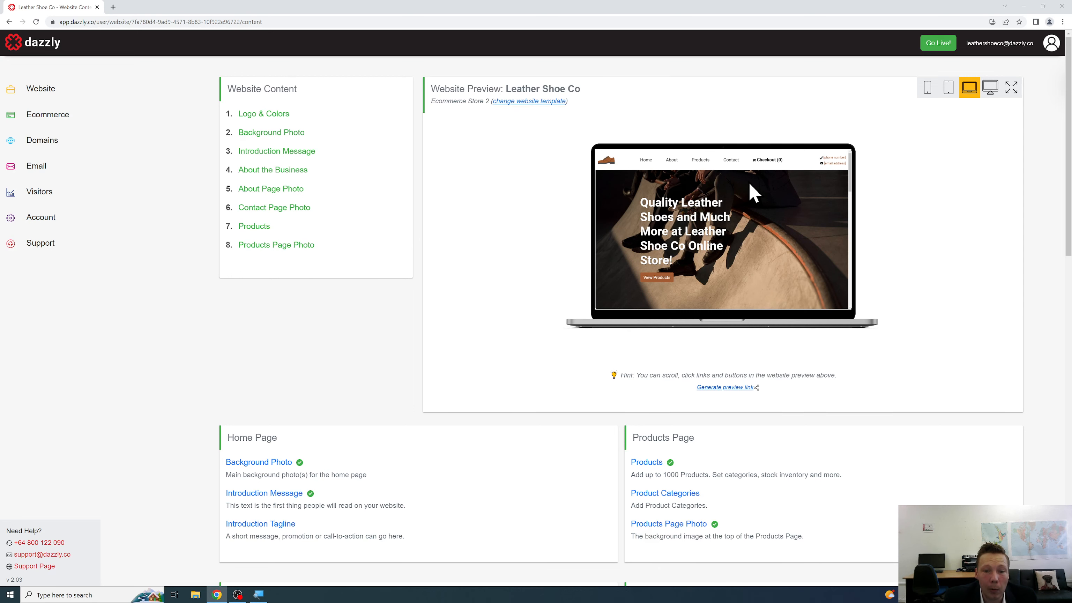
scroll(749, 186, "down", 2)
scroll(751, 186, "up", 2)
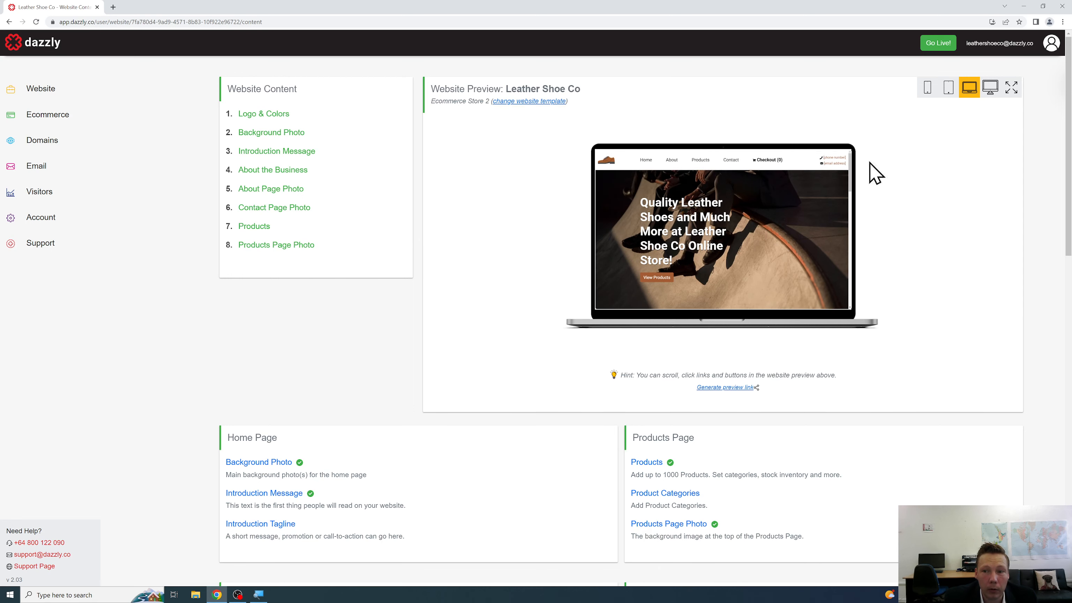
left_click(991, 89)
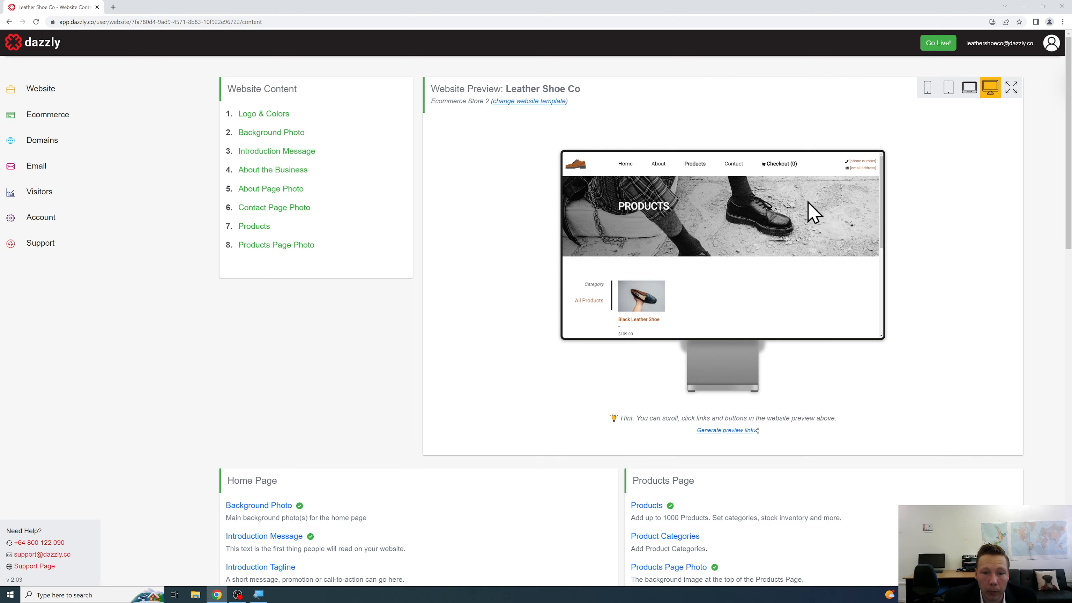
Open the full-size website preview and scroll through the whole home page.
left_click(1012, 88)
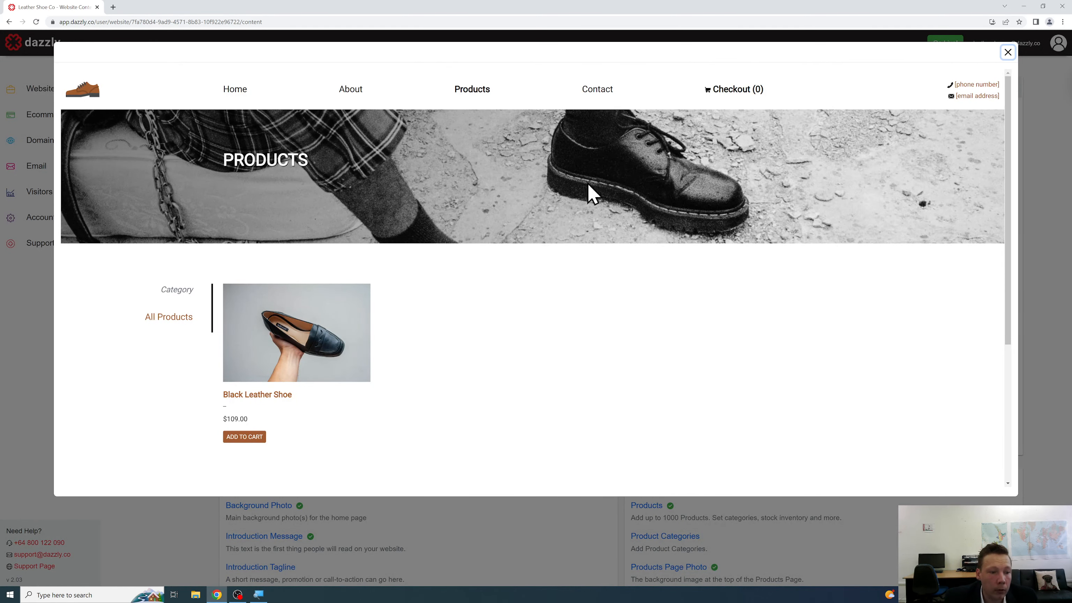
left_click(226, 92)
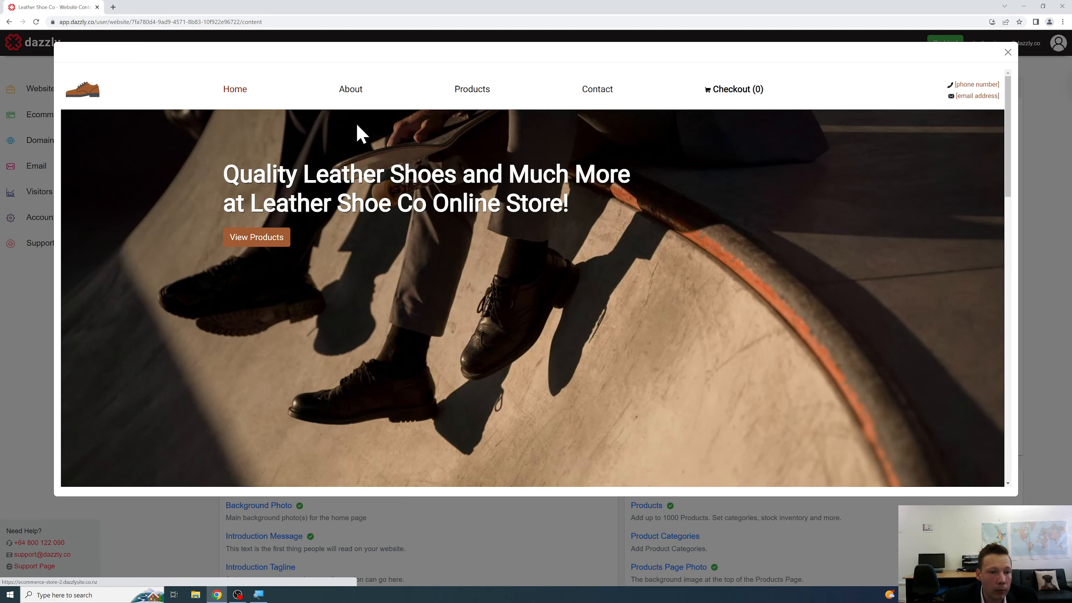
scroll(405, 143, "down", 6)
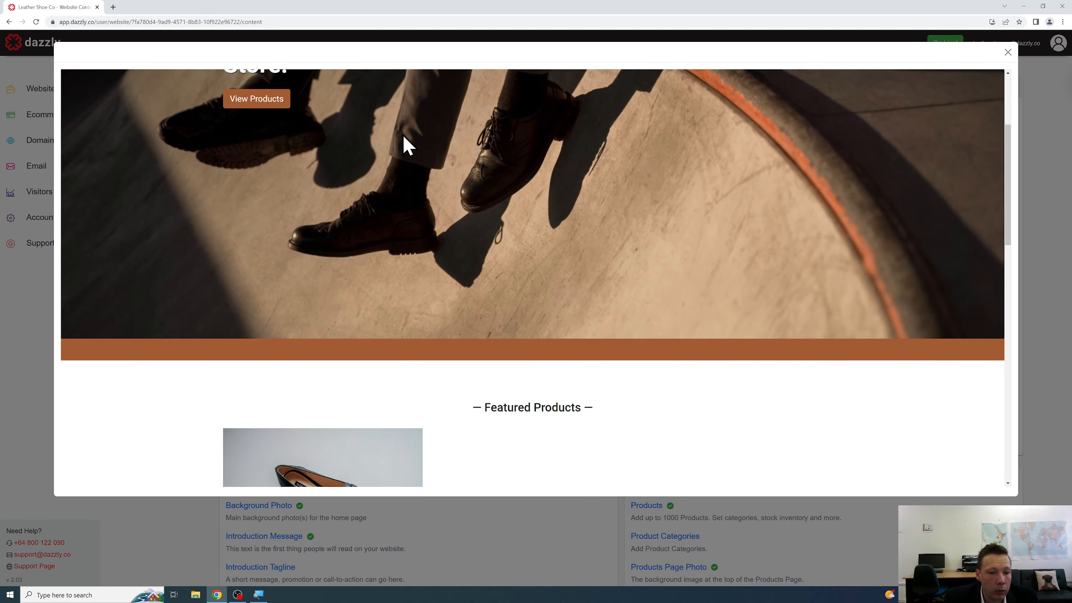
scroll(404, 143, "down", 2)
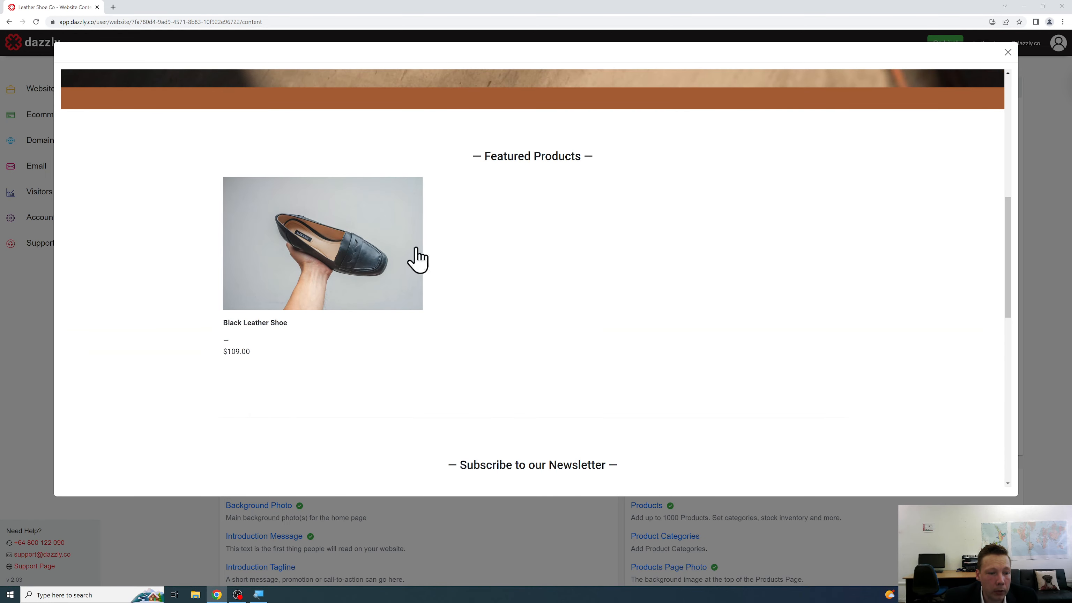
scroll(517, 213, "down", 2)
scroll(517, 213, "down", 3)
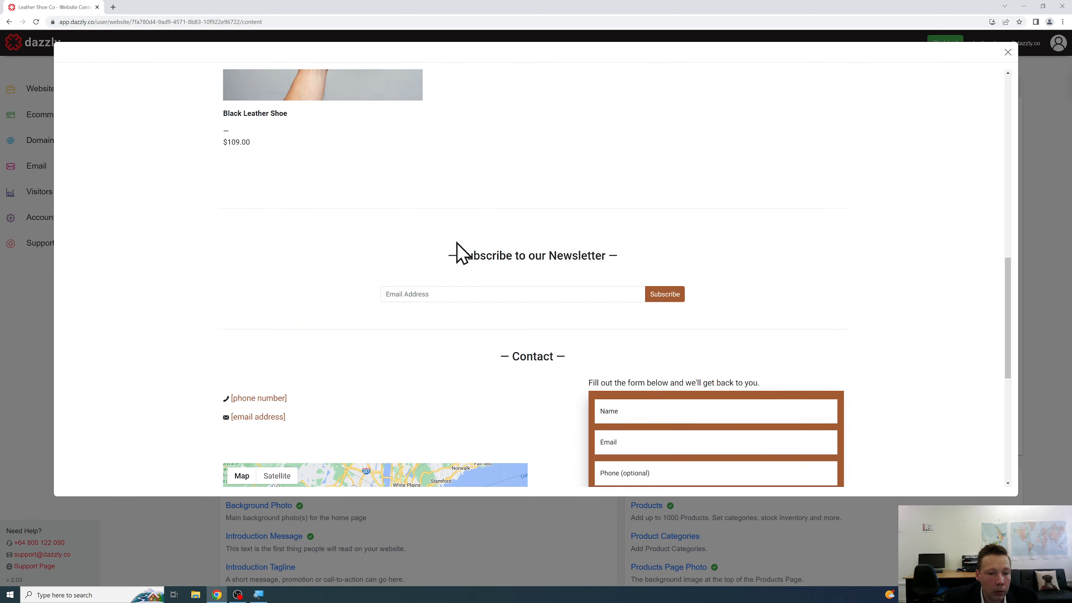
scroll(568, 211, "down", 7)
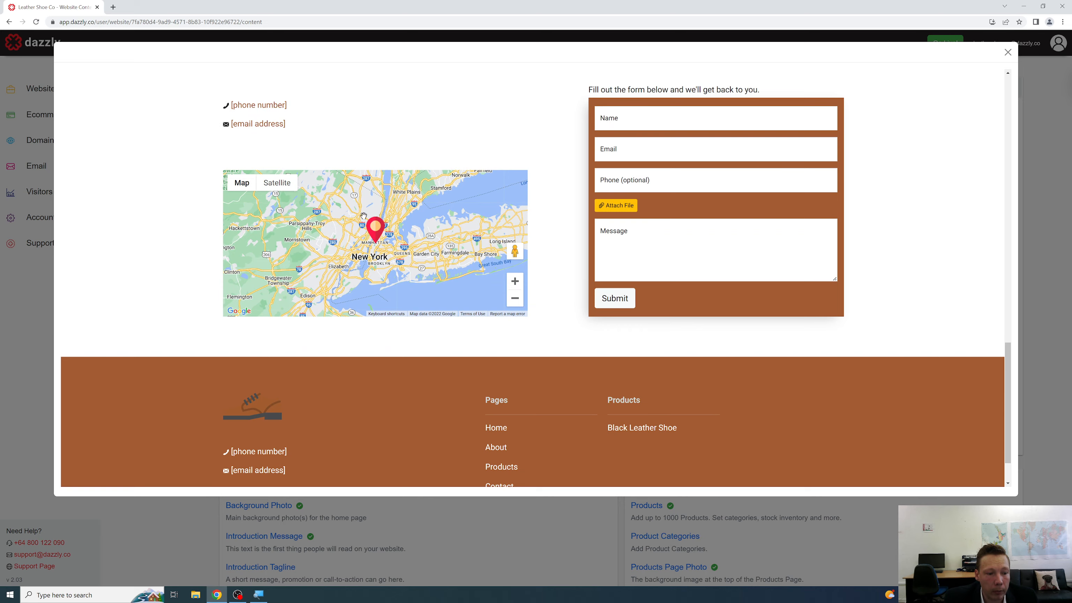
scroll(455, 274, "down", 2)
scroll(457, 270, "up", 5)
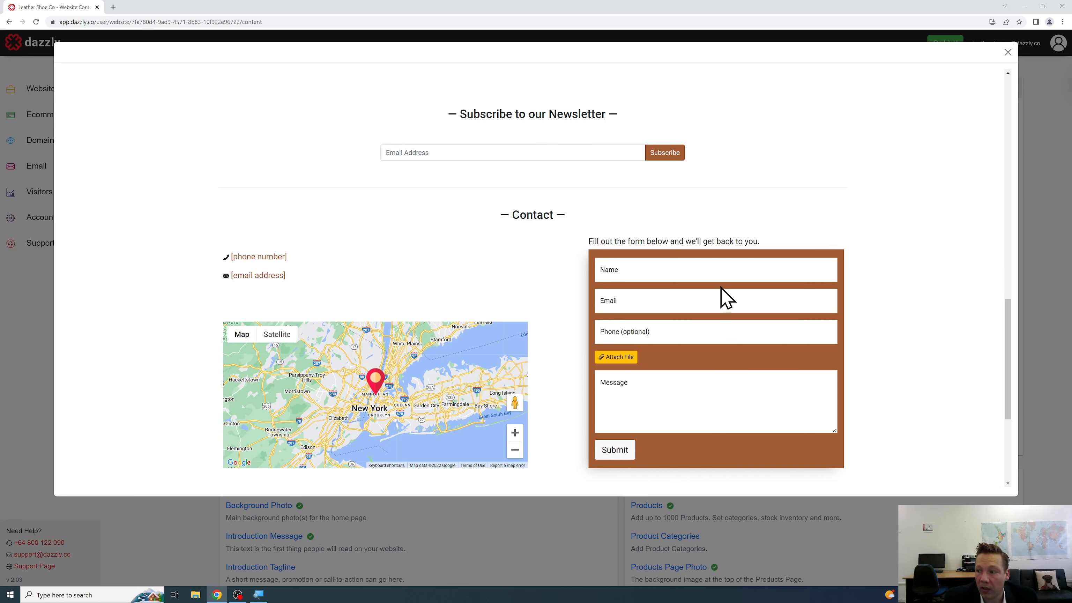
scroll(714, 279, "up", 4)
scroll(714, 287, "up", 10)
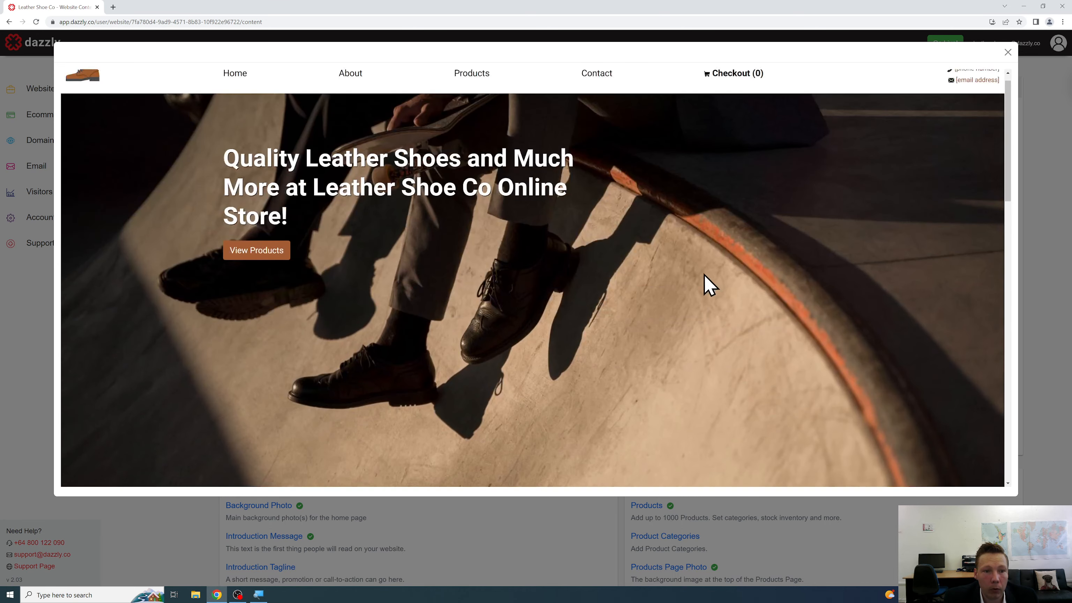
Go to the About Us page and scroll through its text.
left_click(347, 94)
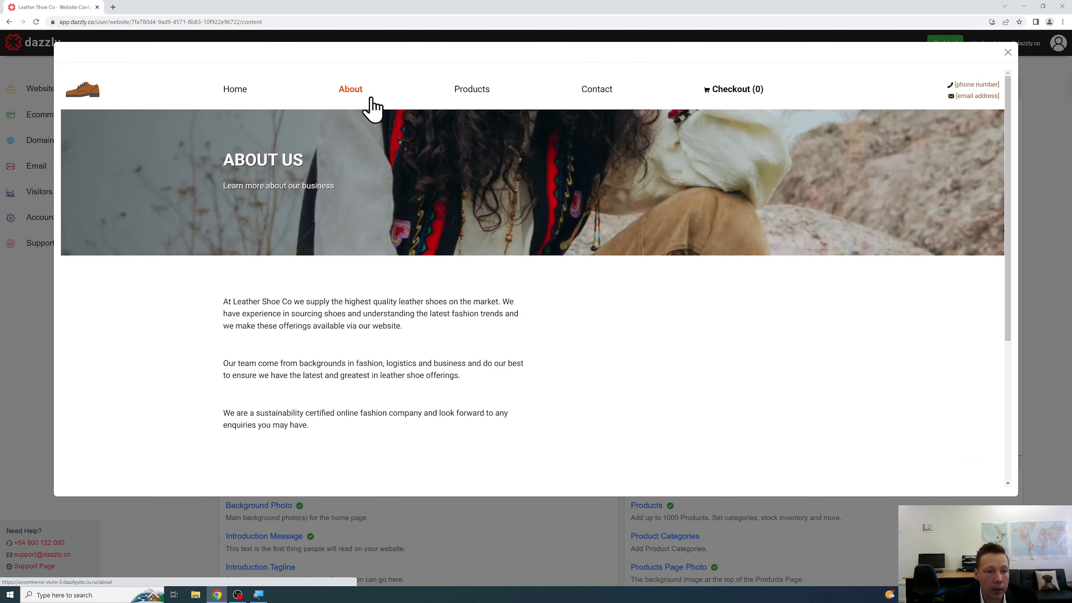
scroll(586, 163, "down", 1)
scroll(588, 162, "down", 4)
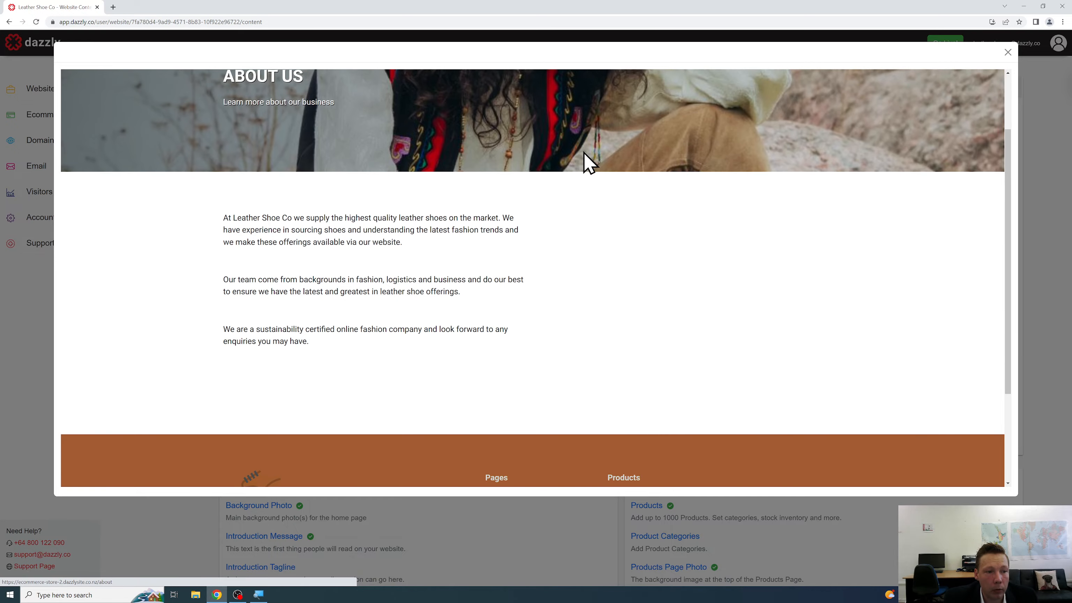
scroll(588, 163, "up", 5)
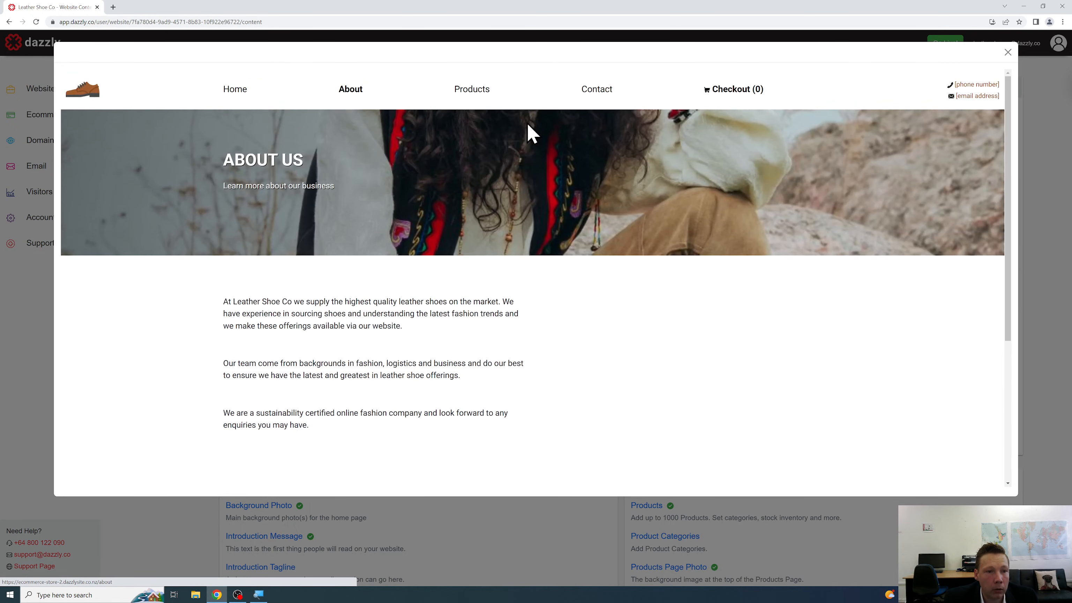
Open the Black Leather Shoe from Products and add one pair to the cart.
left_click(471, 91)
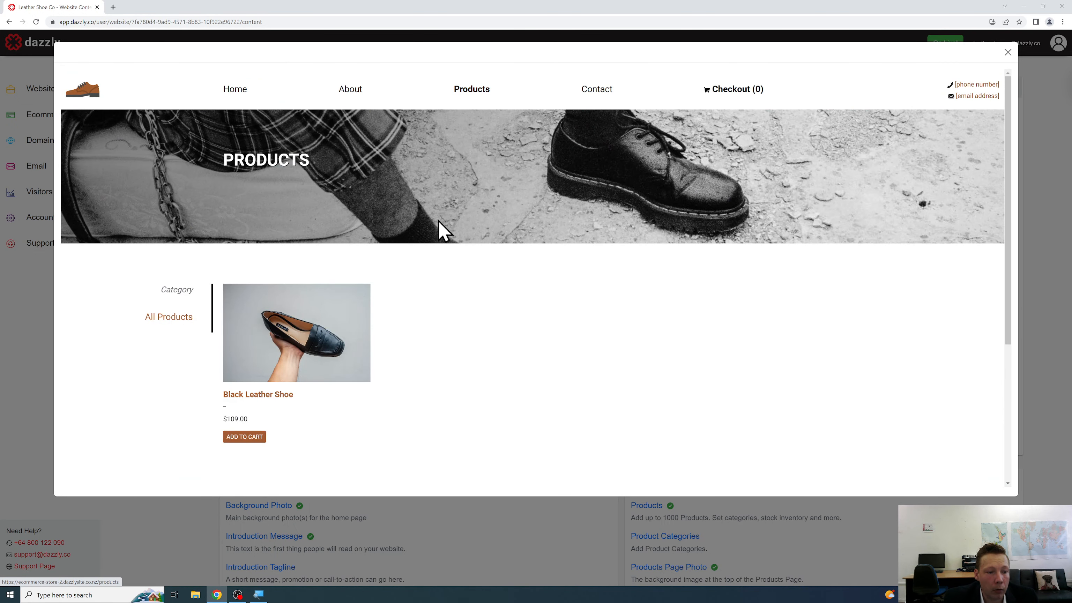
left_click(354, 311)
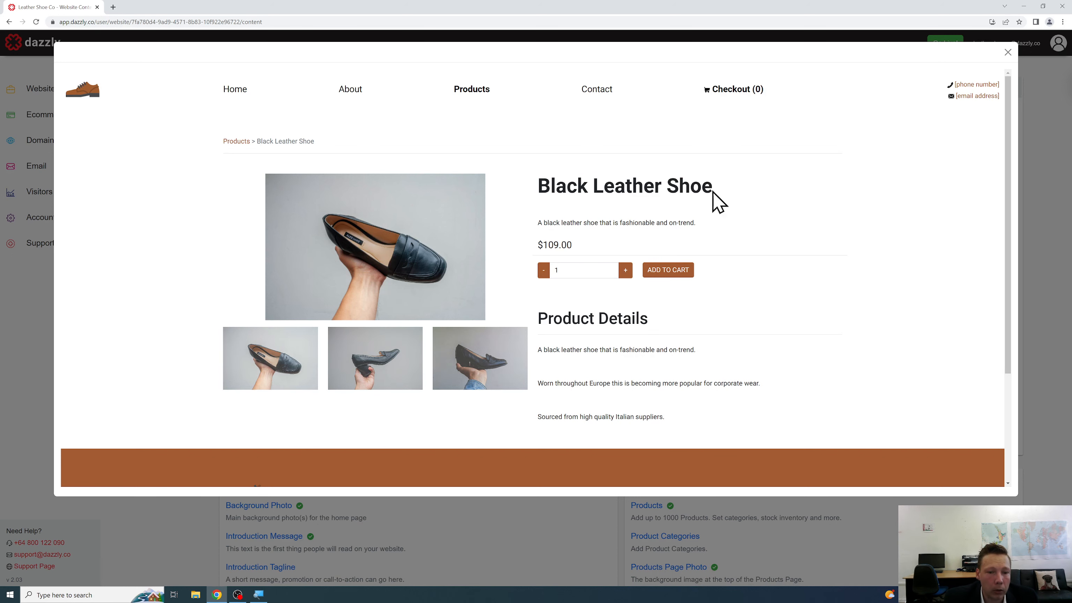
scroll(720, 199, "down", 1)
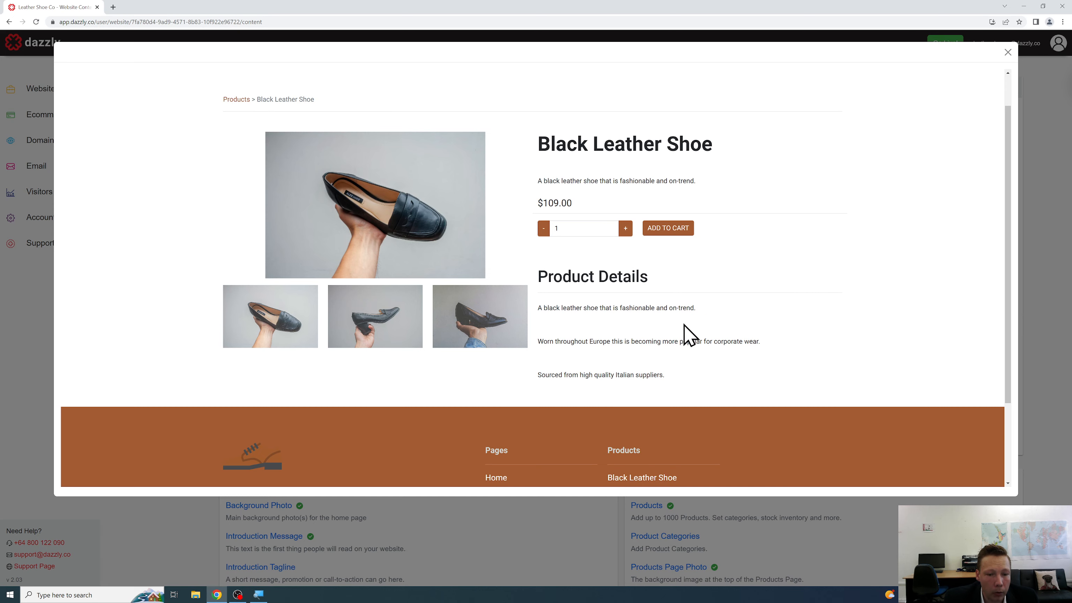
scroll(692, 363, "down", 3)
scroll(618, 223, "up", 4)
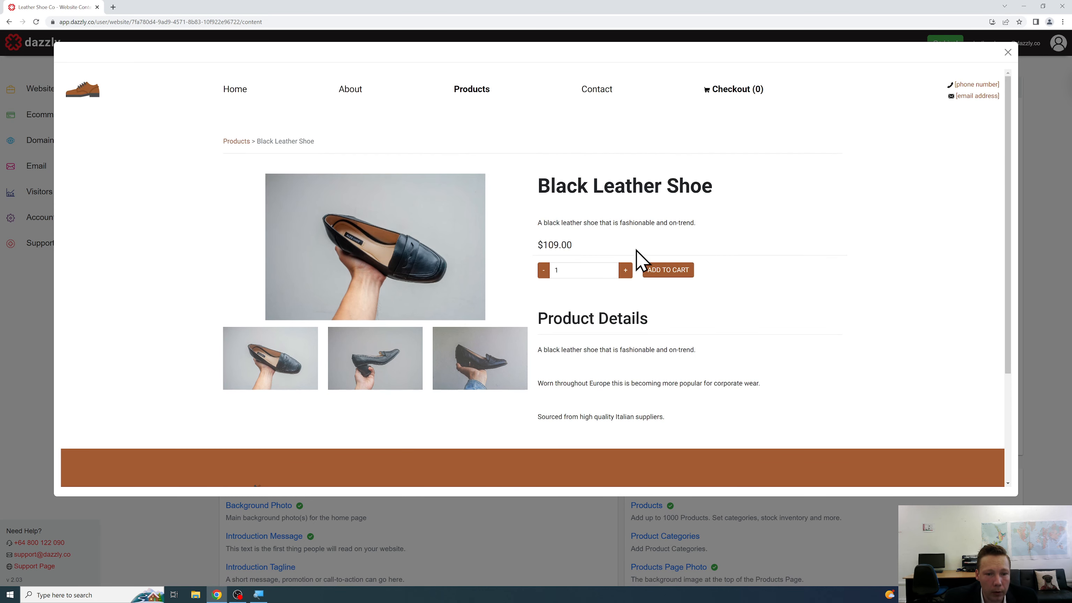
left_click(625, 273)
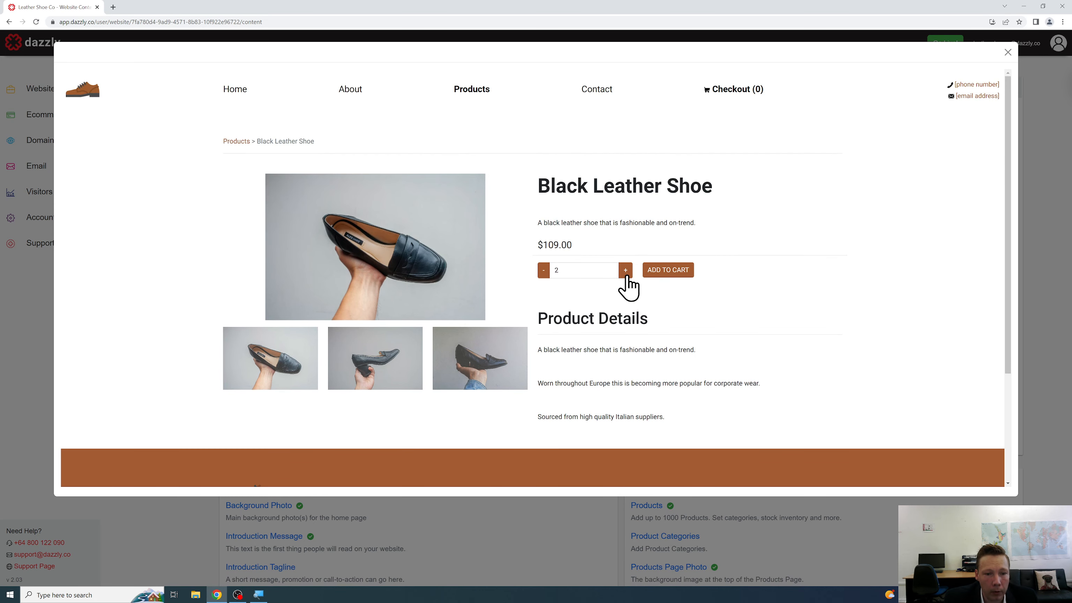
left_click(544, 276)
left_click(659, 273)
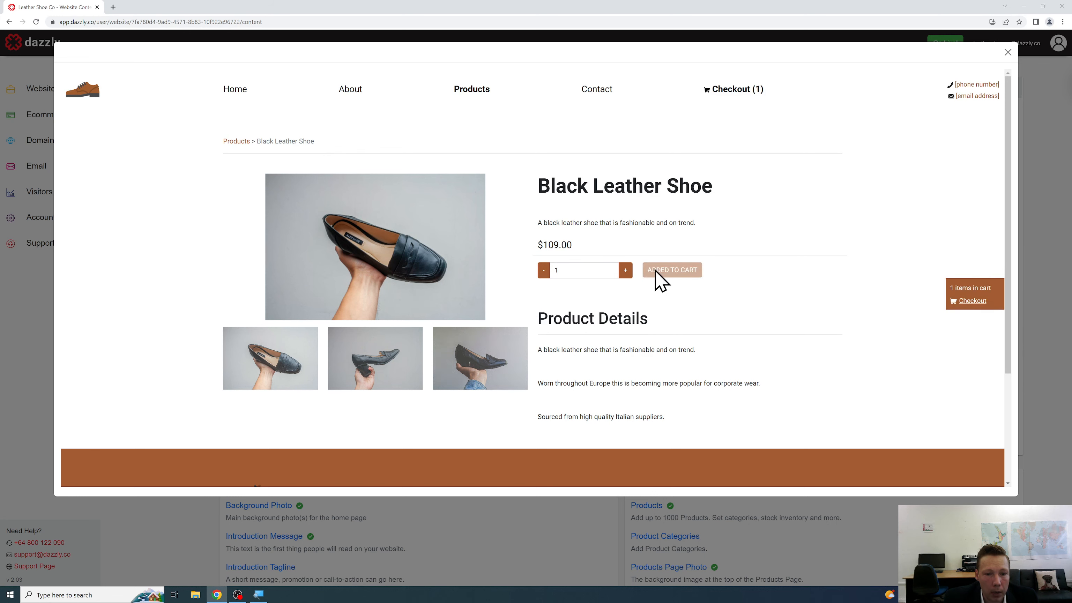
Go to checkout, visit Contact Us, Products and Home, then close the full preview.
left_click(739, 90)
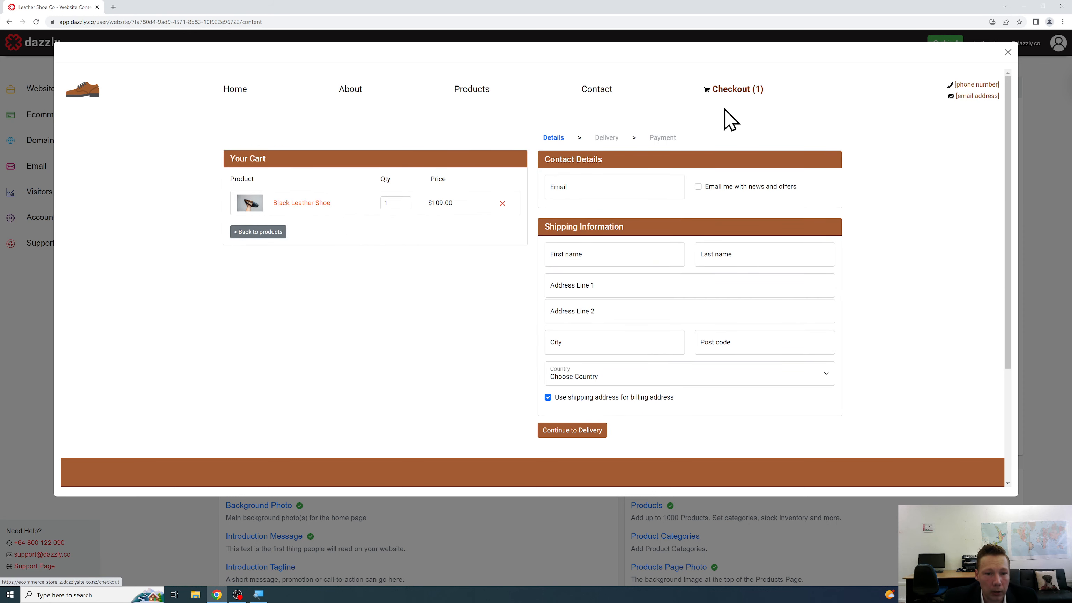
left_click(585, 89)
scroll(515, 160, "down", 5)
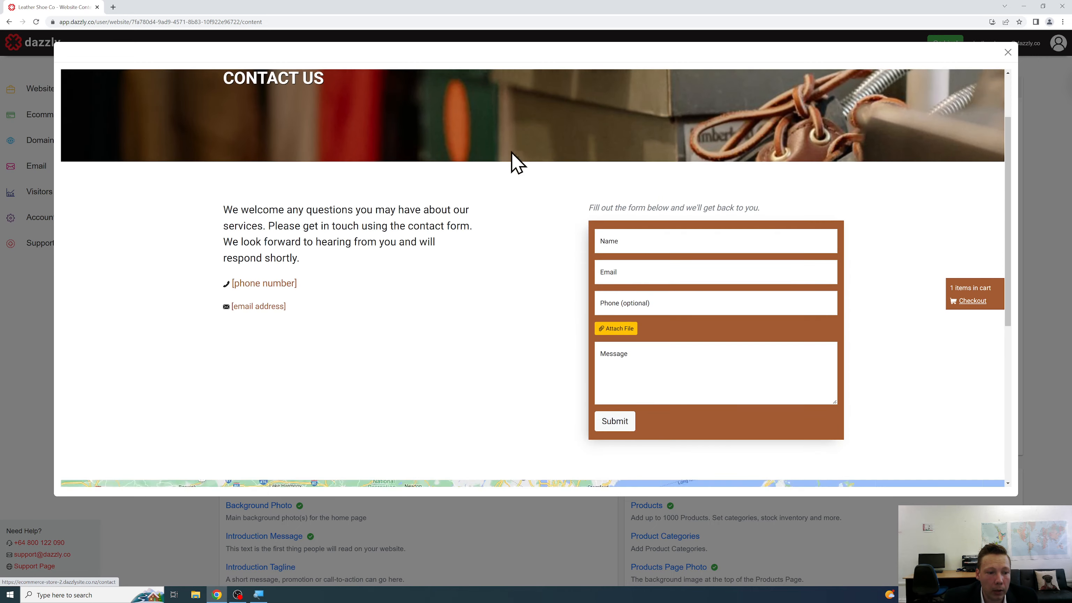
scroll(515, 165, "up", 5)
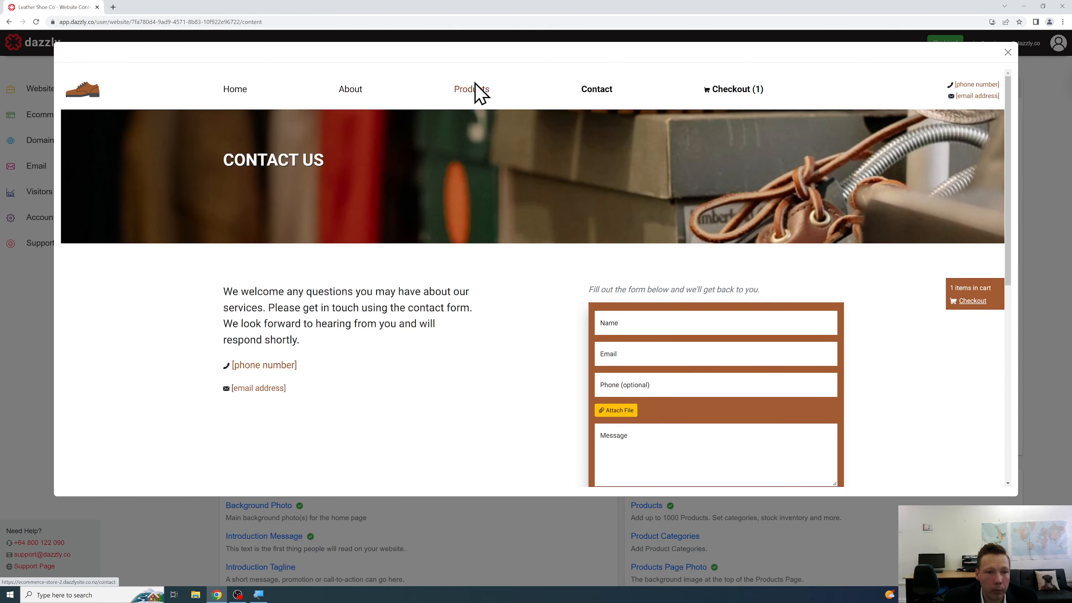
left_click(477, 90)
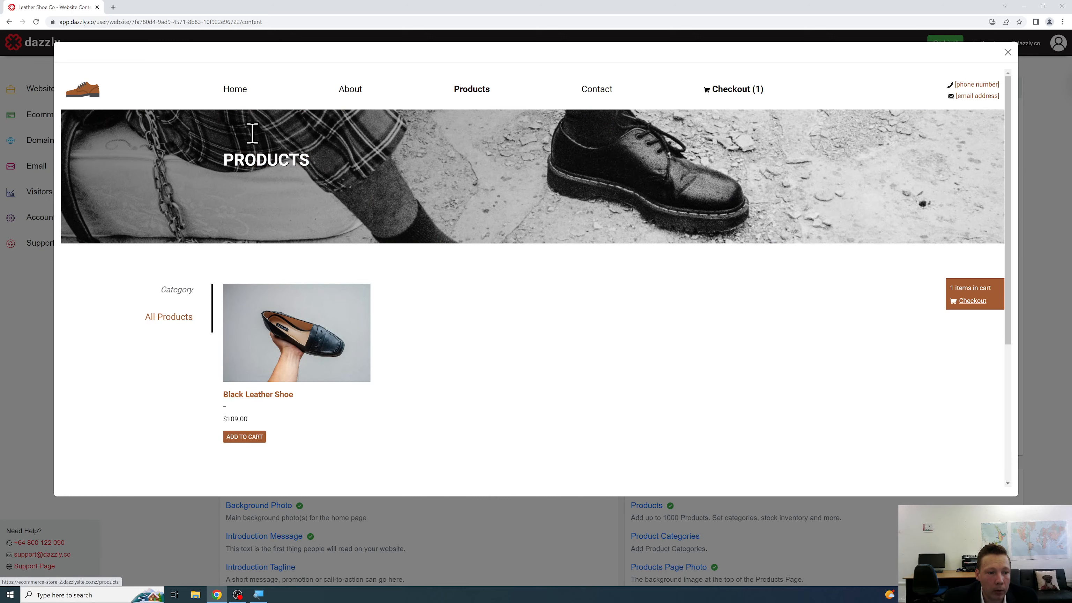
left_click(231, 90)
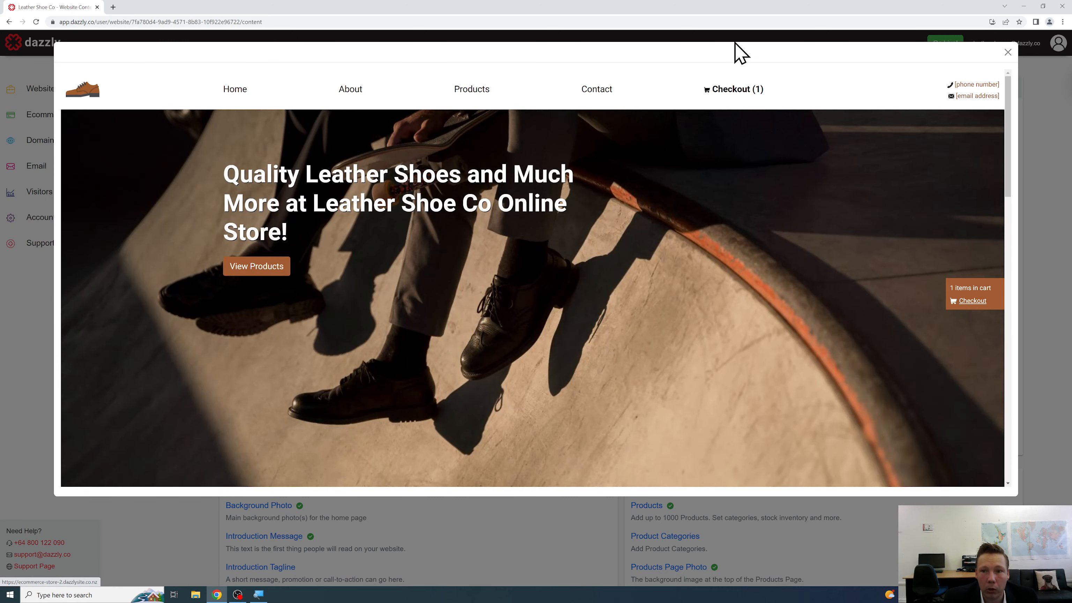
left_click(1008, 52)
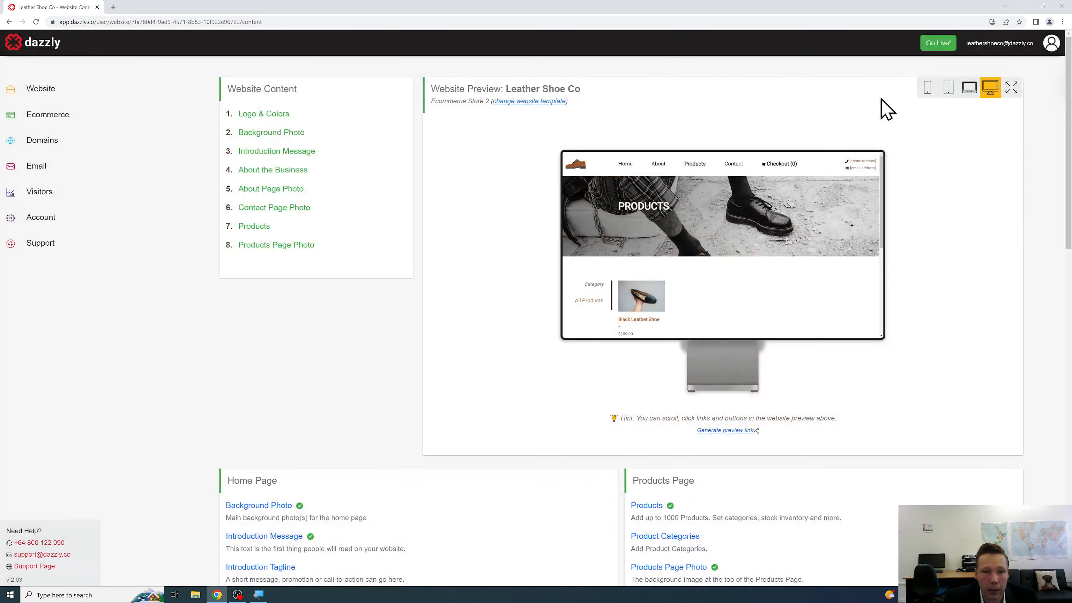
left_click(968, 90)
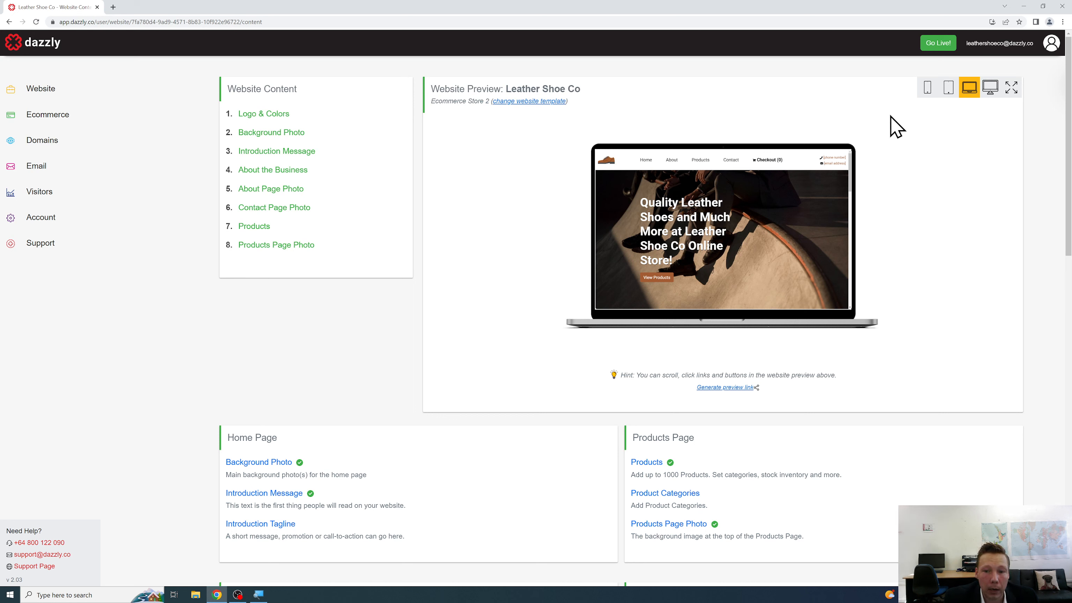
scroll(903, 132, "down", 5)
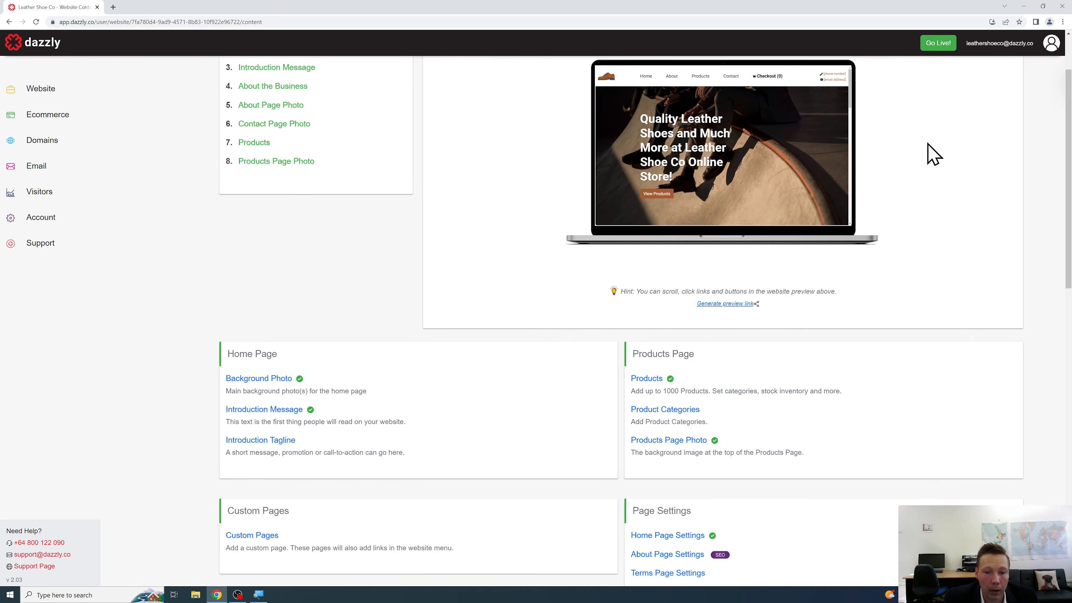
scroll(929, 154, "down", 6)
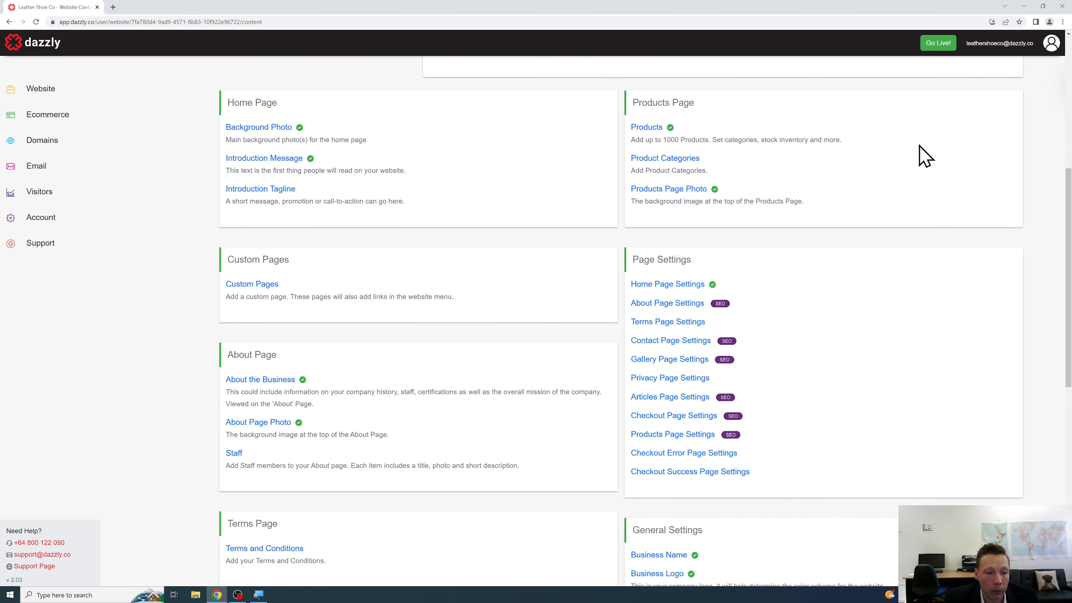
scroll(924, 157, "down", 5)
scroll(921, 155, "up", 10)
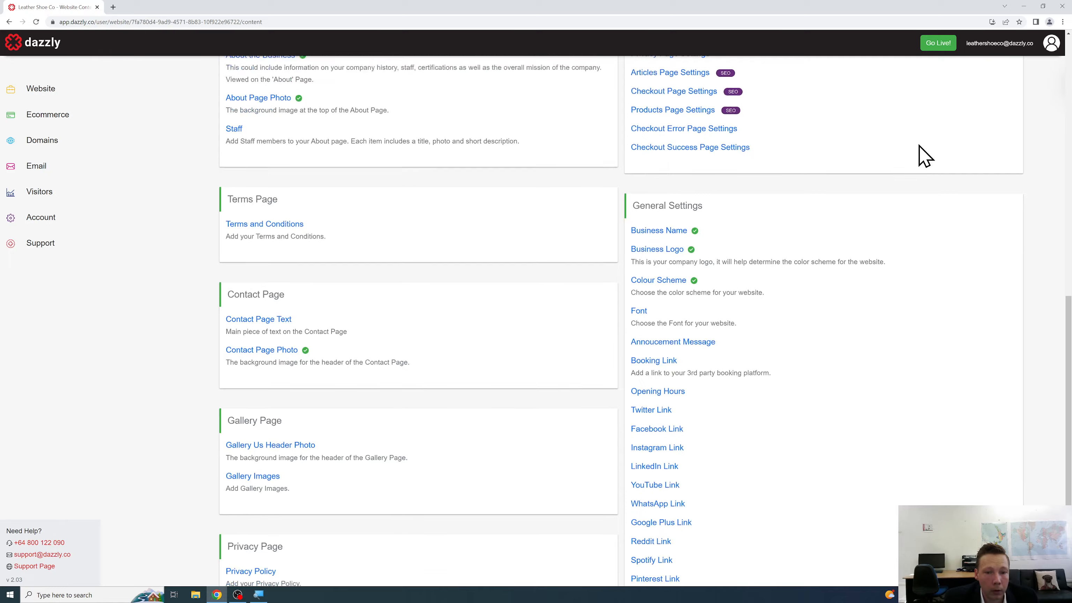
scroll(886, 211, "up", 6)
scroll(861, 263, "down", 6)
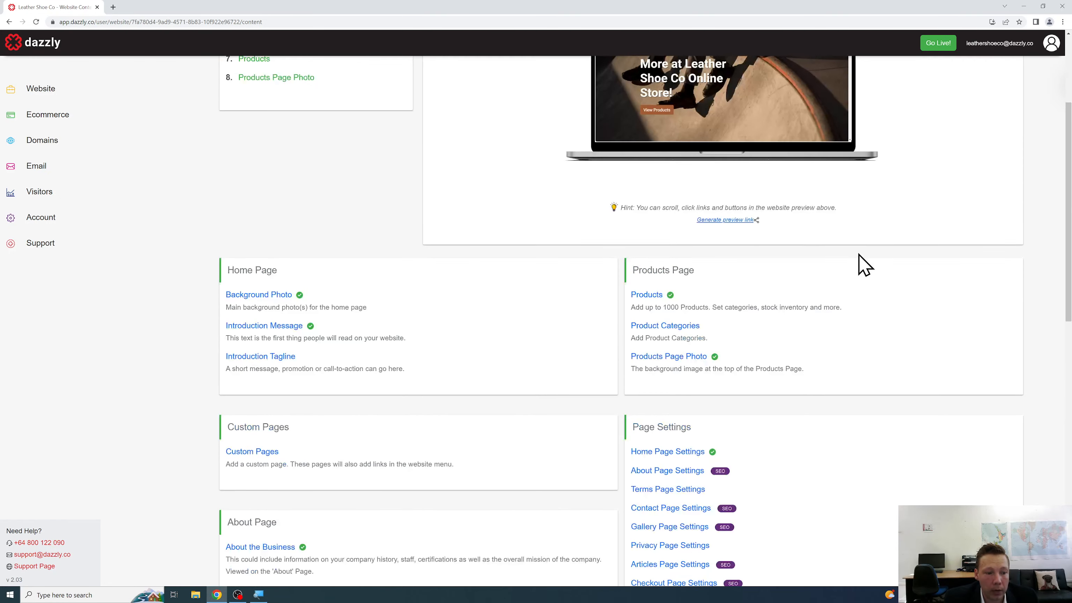
scroll(861, 264, "down", 2)
scroll(847, 263, "up", 8)
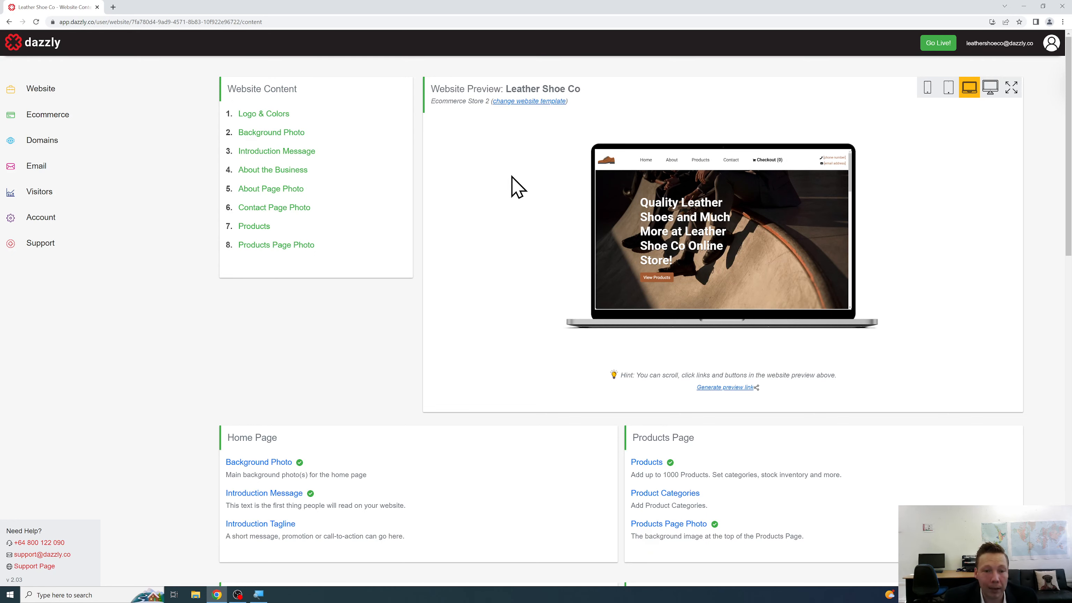
scroll(535, 161, "down", 8)
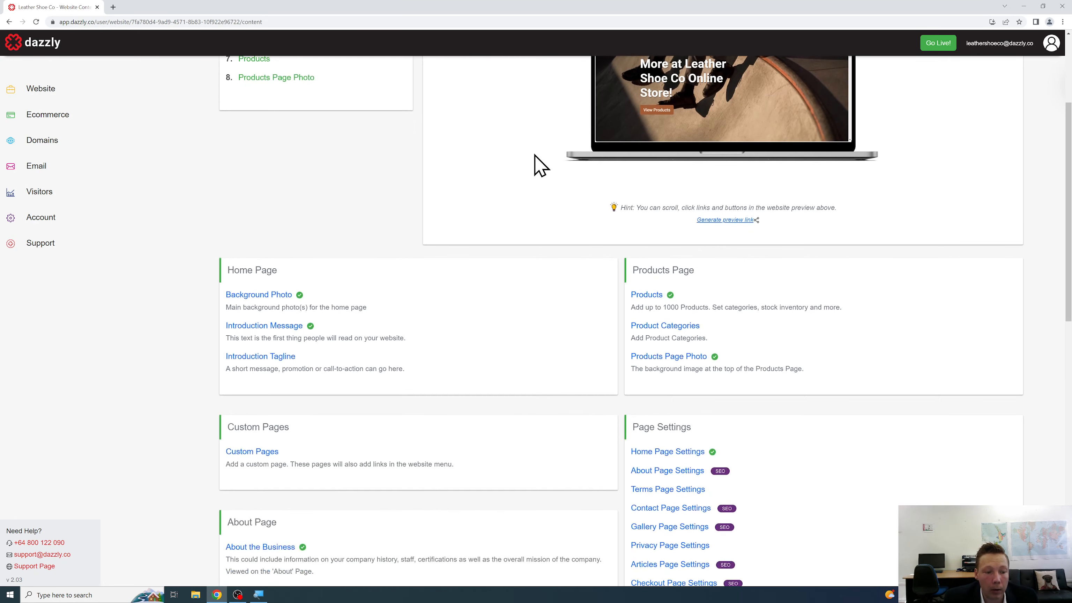
scroll(535, 160, "down", 6)
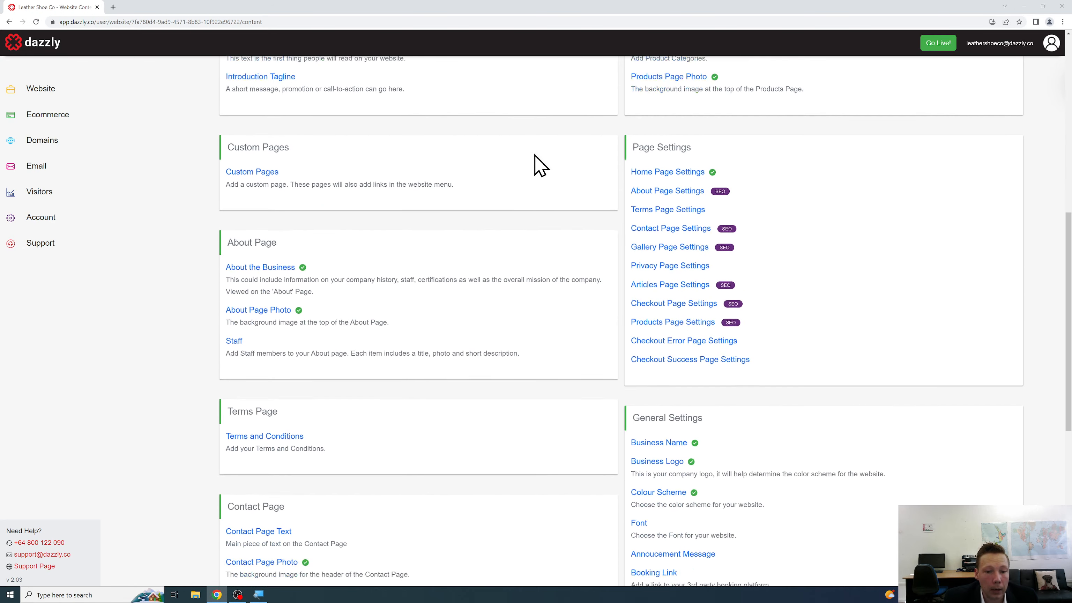
scroll(540, 166, "down", 6)
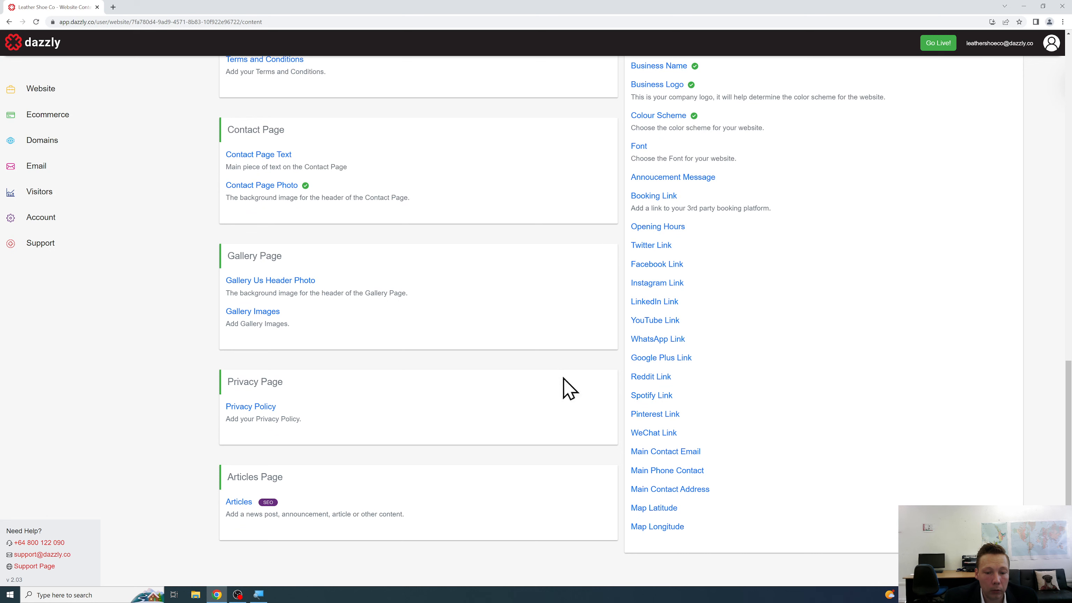
Enter and save the store's main contact email address.
left_click(686, 454)
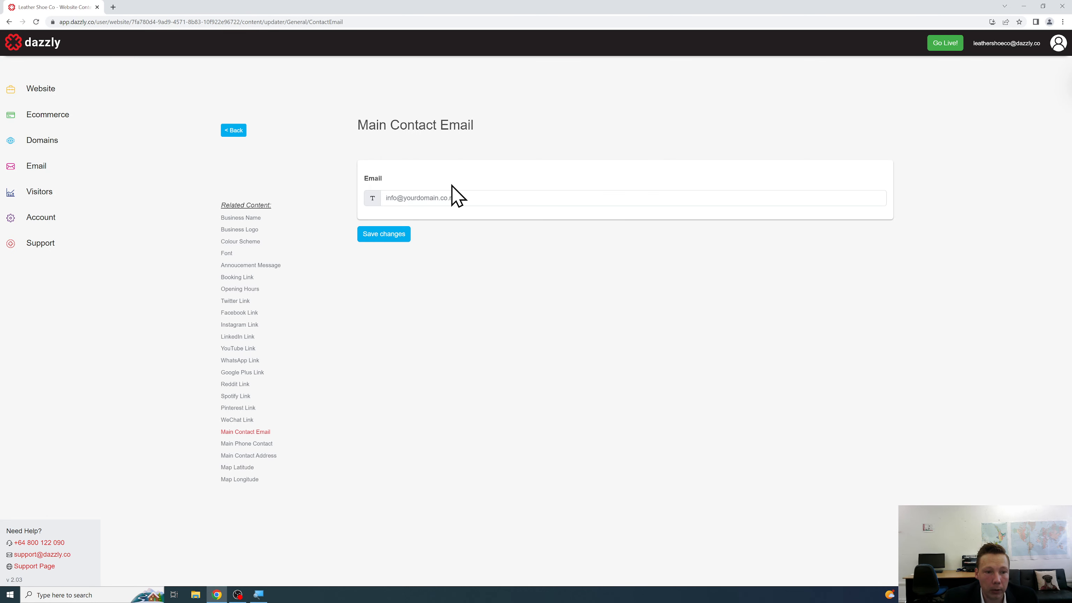
left_click(455, 199)
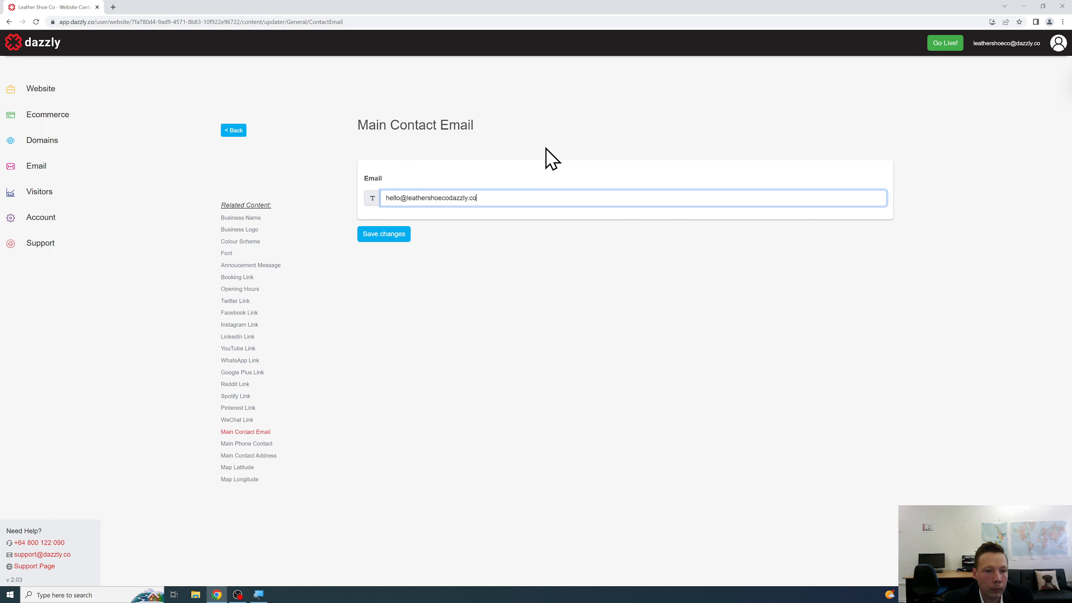
left_click(395, 237)
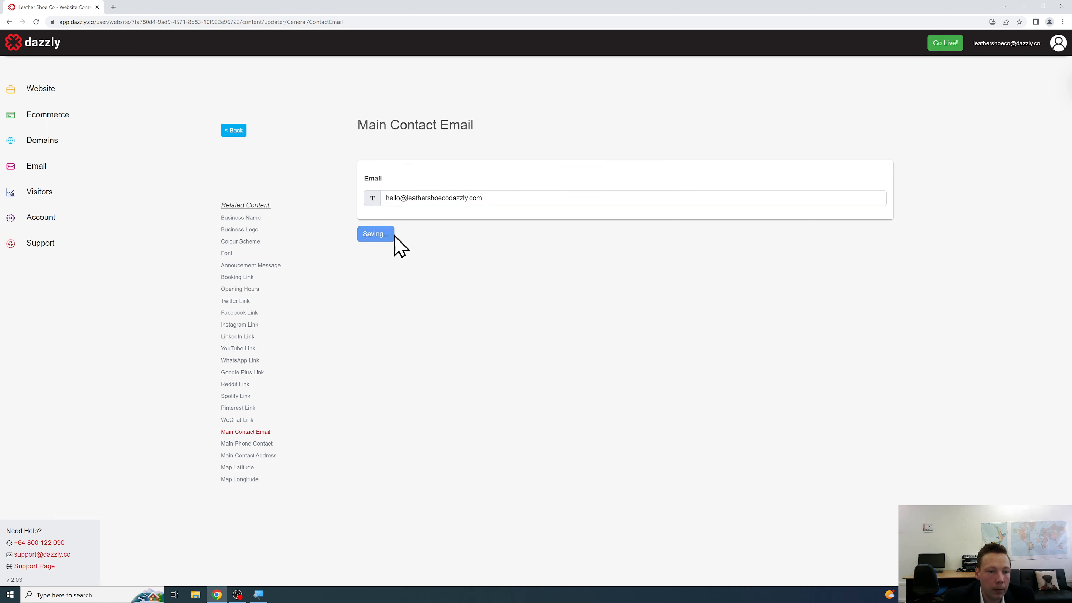
Enter and save the main phone contact number, then return to the overview.
left_click(232, 131)
scroll(749, 316, "down", 15)
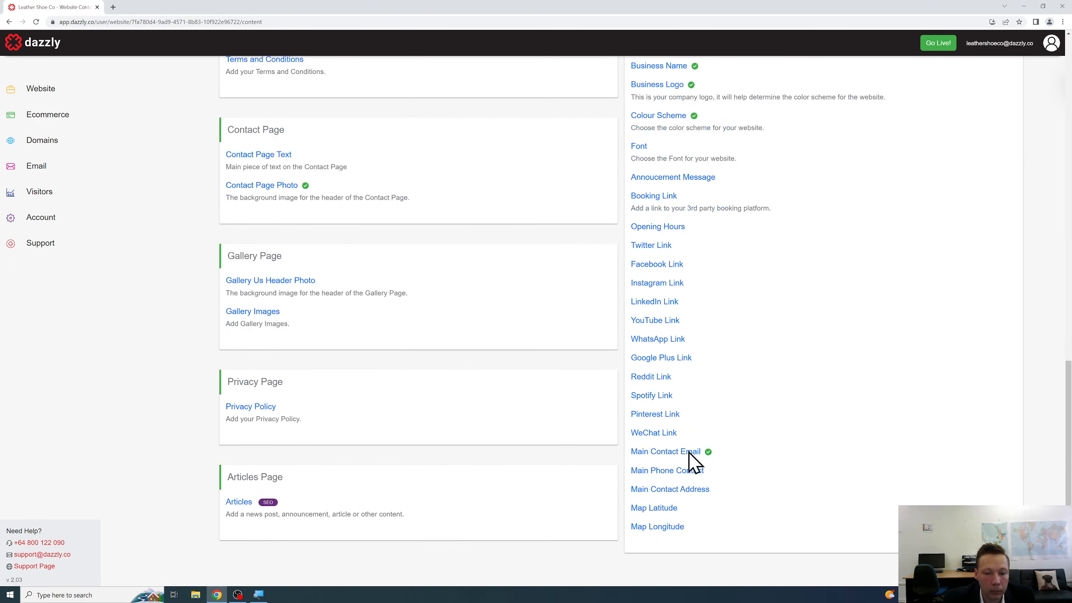
left_click(682, 471)
left_click(473, 202)
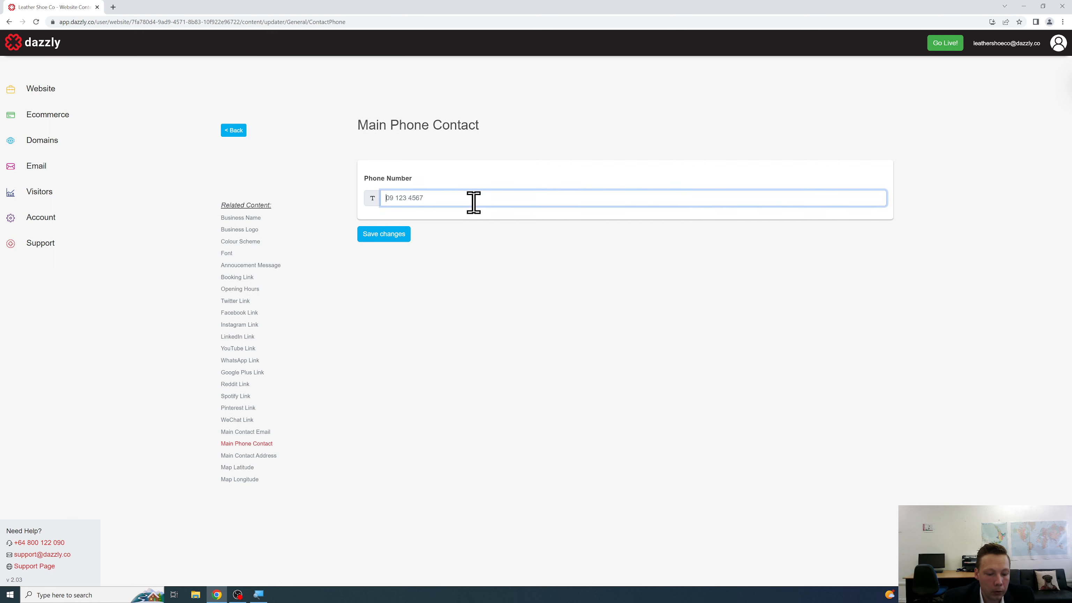
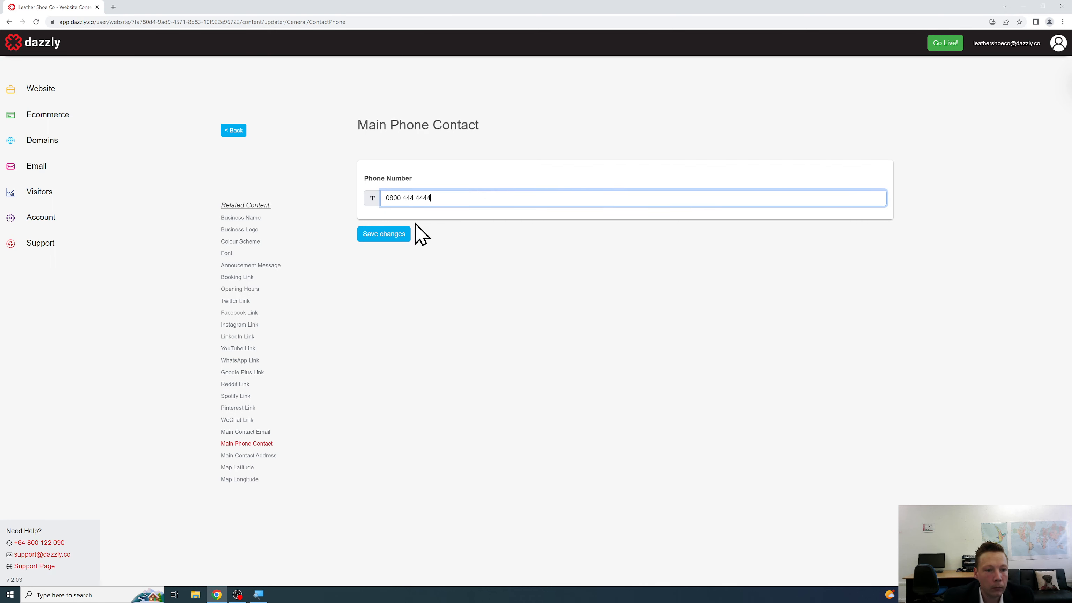
left_click(382, 235)
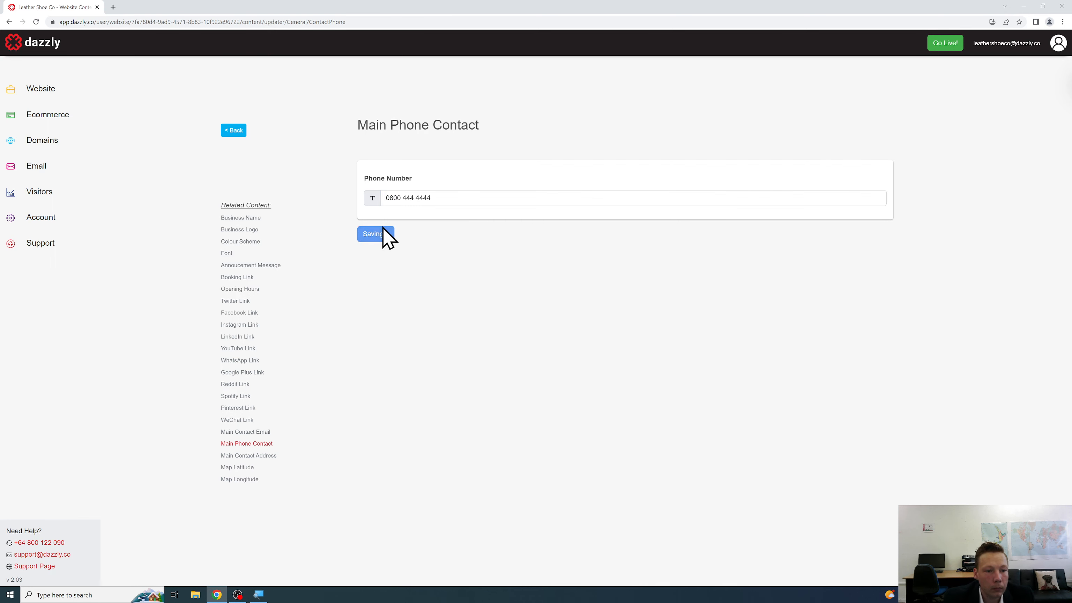
left_click(232, 132)
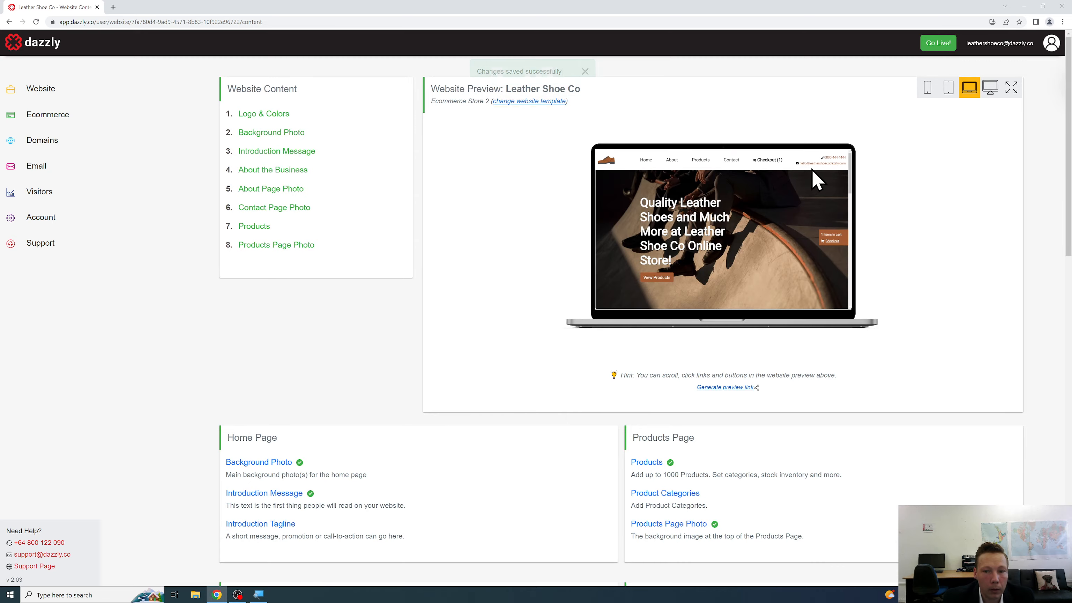
Scroll down to the Gallery Page section and open the Gallery Images list.
scroll(435, 247, "down", 2)
scroll(435, 247, "down", 15)
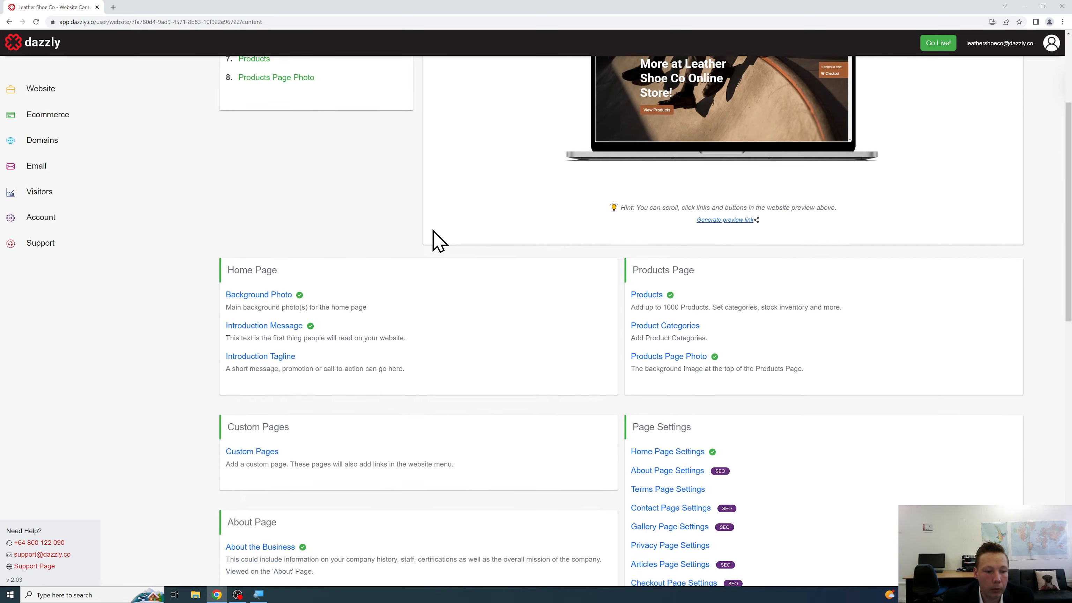
scroll(438, 237, "up", 2)
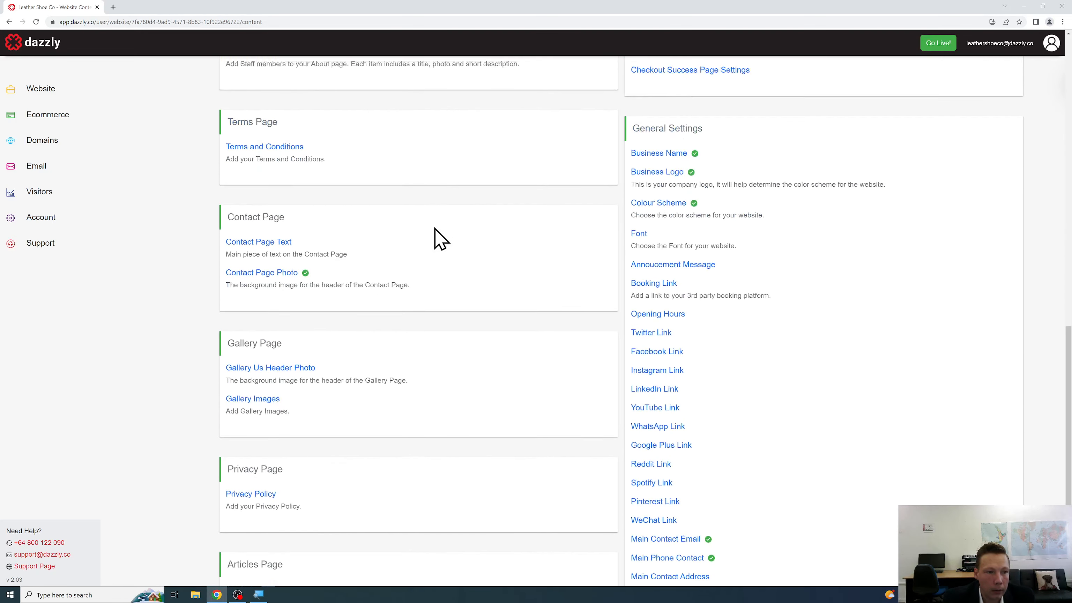
scroll(438, 237, "down", 2)
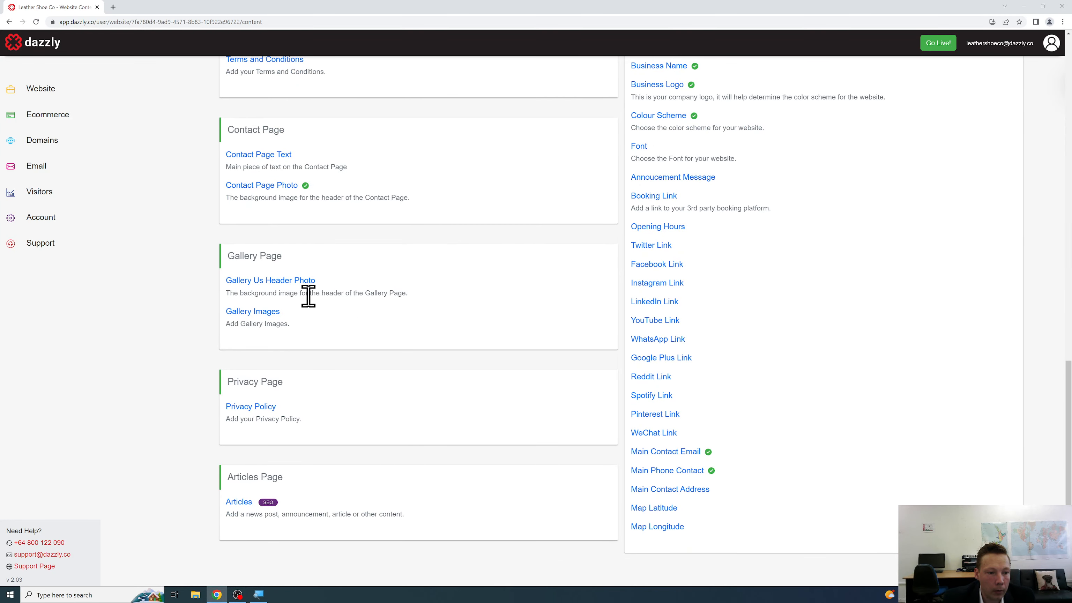
left_click(260, 311)
Add the gallery-1 photo as a new gallery image and save it.
left_click(381, 188)
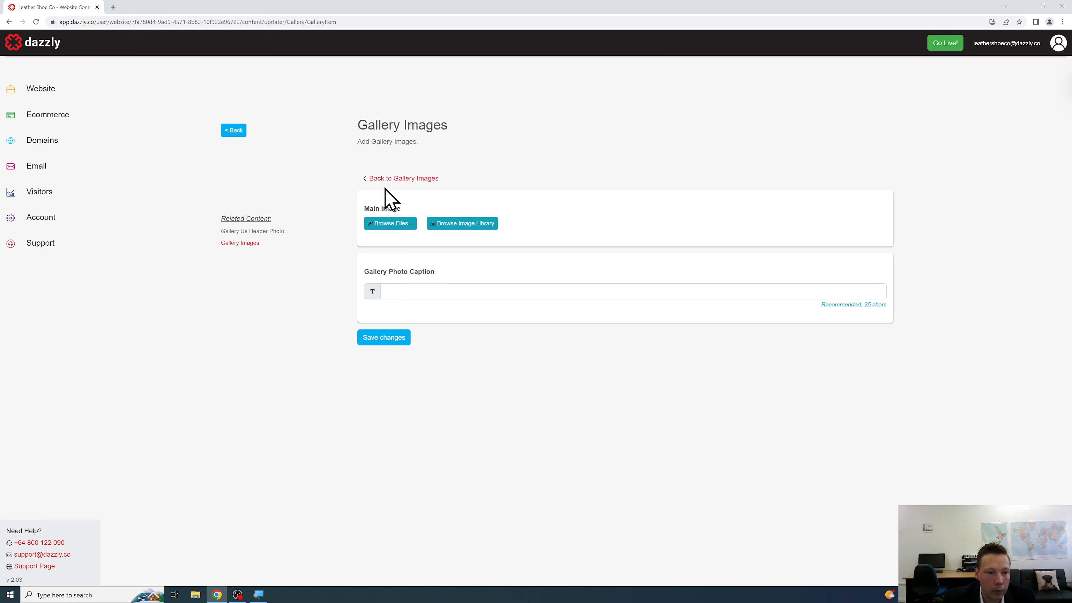
left_click(381, 228)
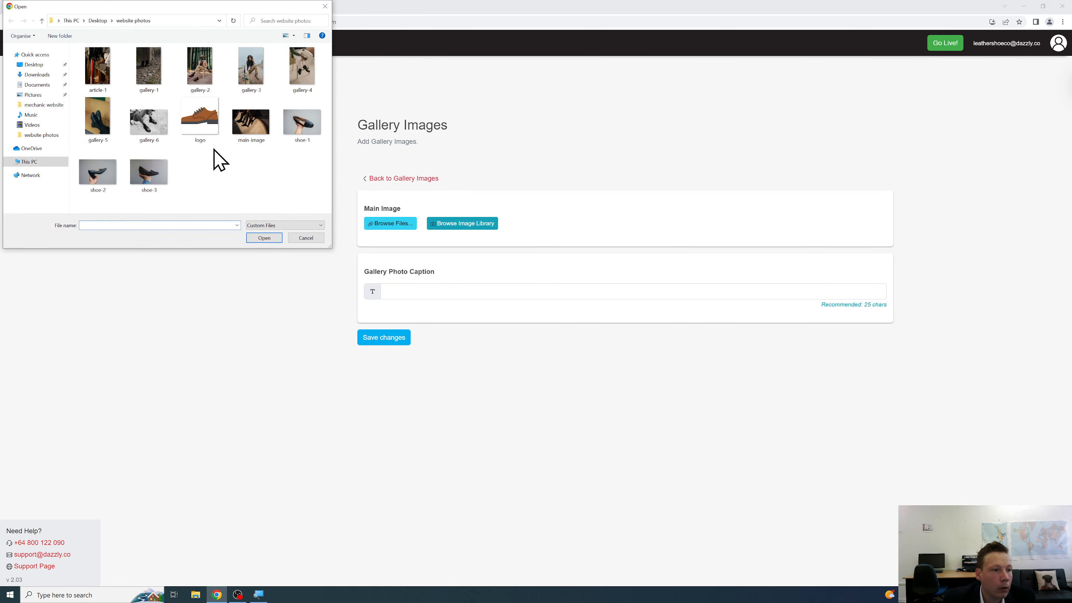
left_click(141, 78)
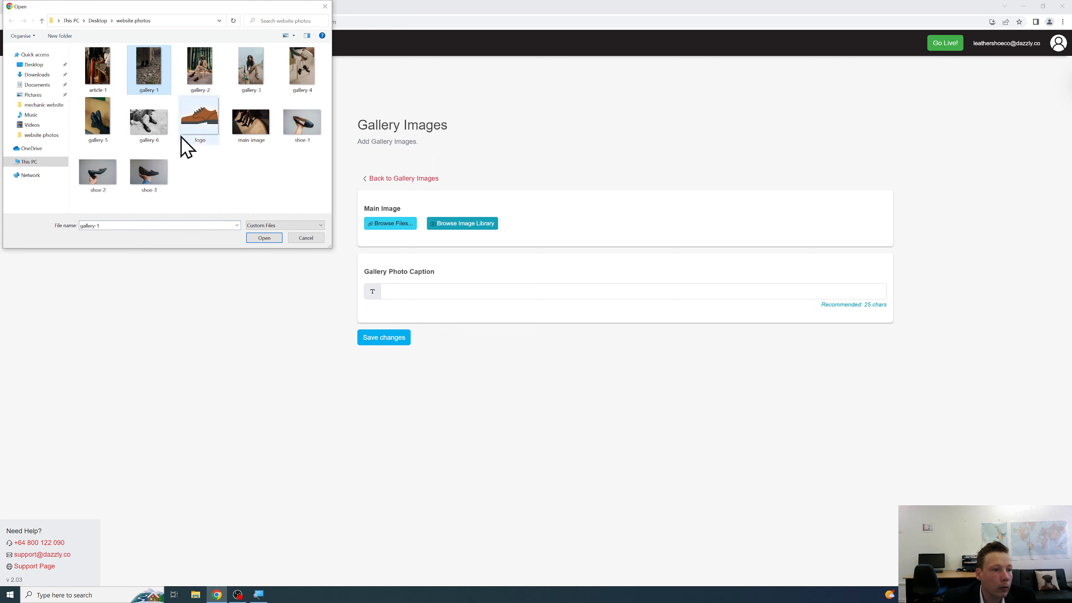
left_click(264, 237)
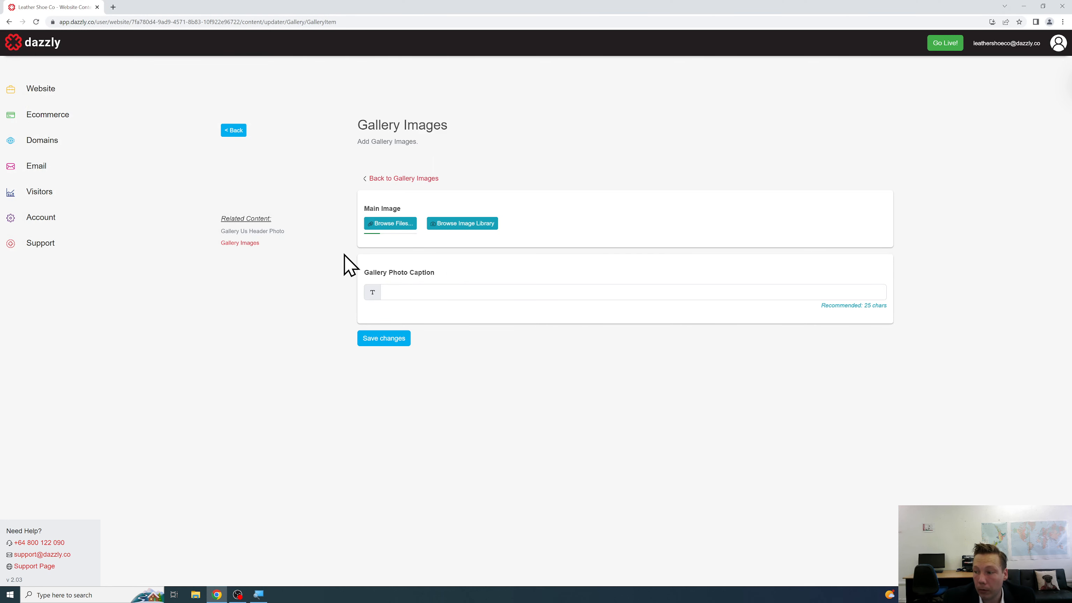
scroll(344, 254, "down", 3)
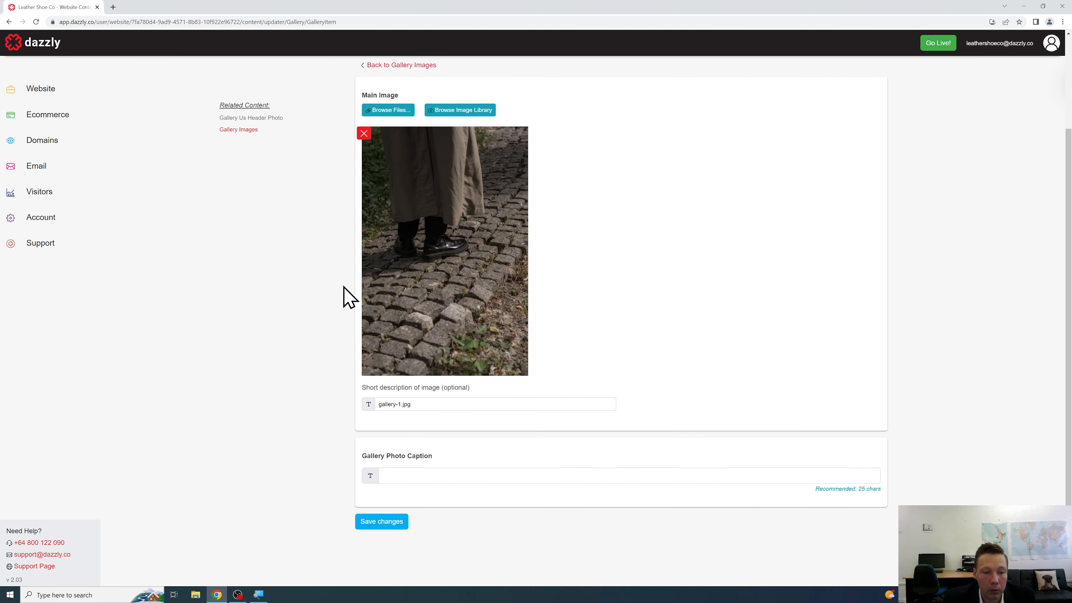
left_click(392, 521)
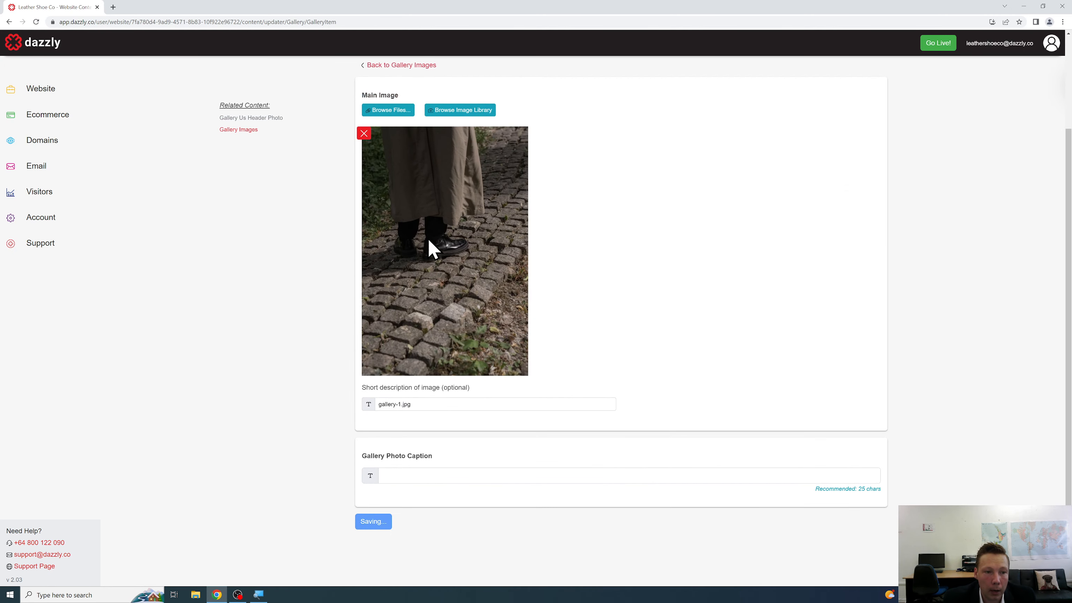
Add the gallery-2 photo as another gallery image and save it.
left_click(382, 181)
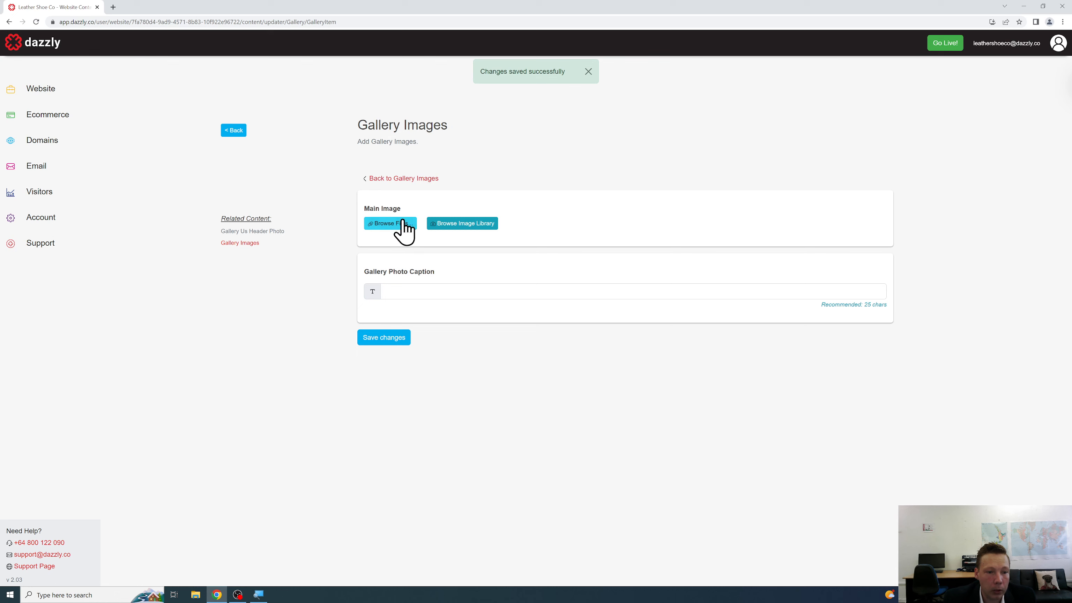
left_click(390, 223)
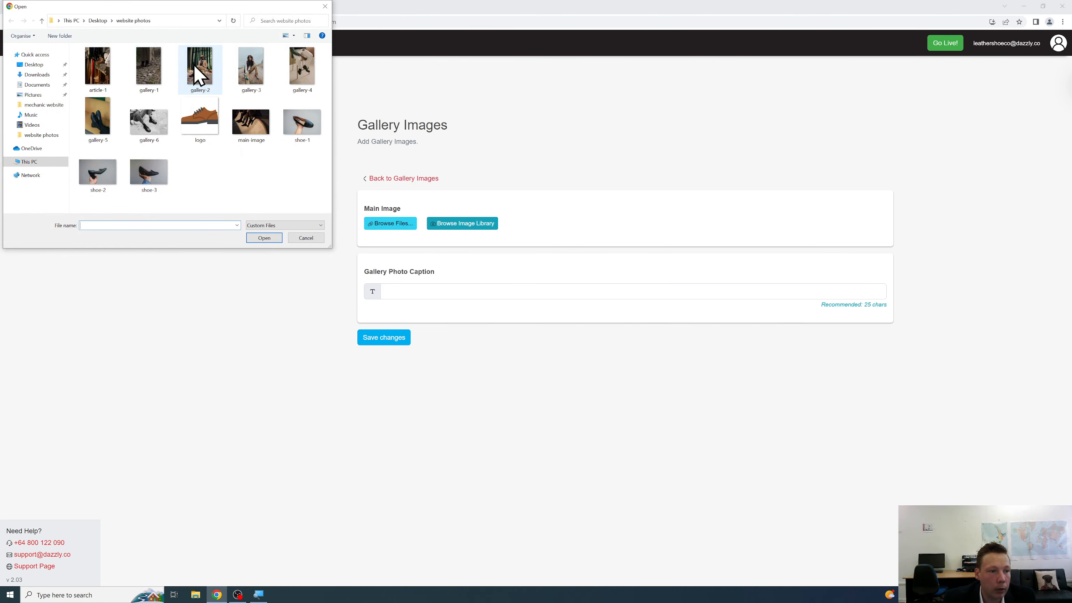
left_click(199, 76)
left_click(264, 238)
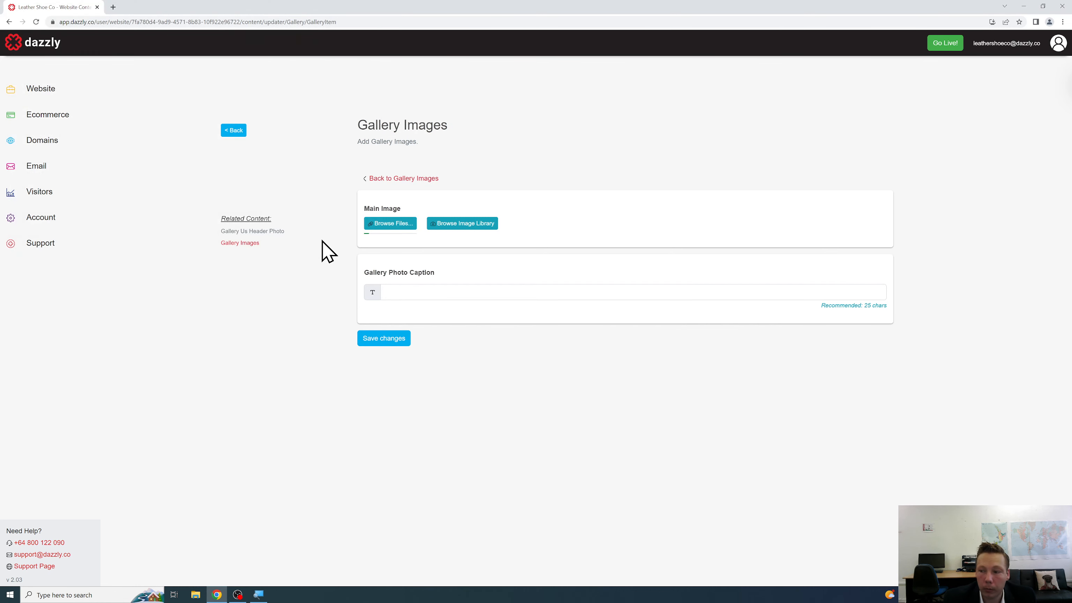
scroll(347, 260, "down", 1)
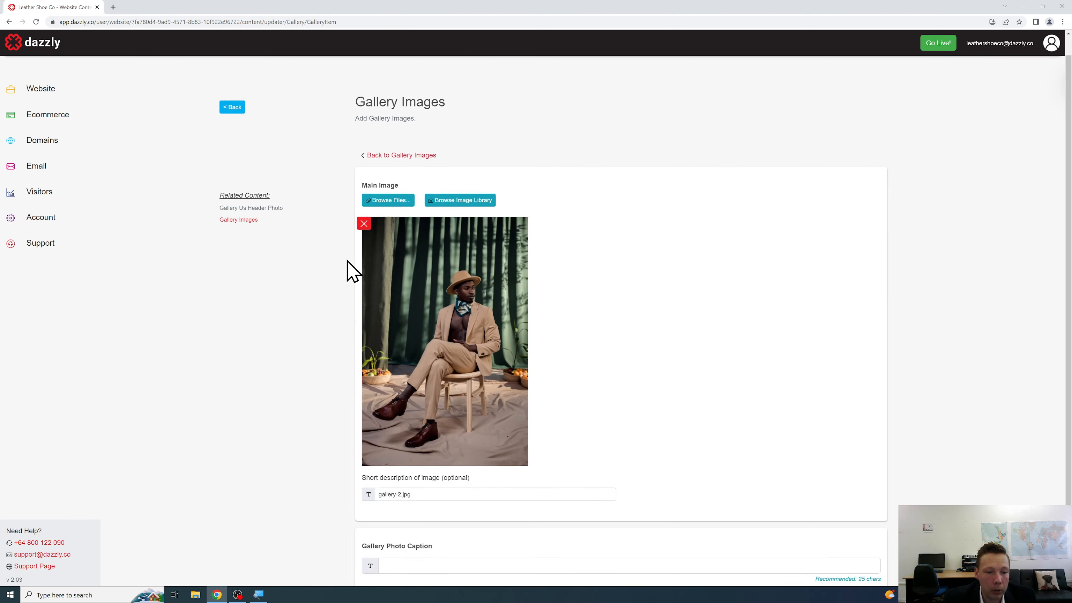
scroll(346, 261, "down", 2)
left_click(380, 522)
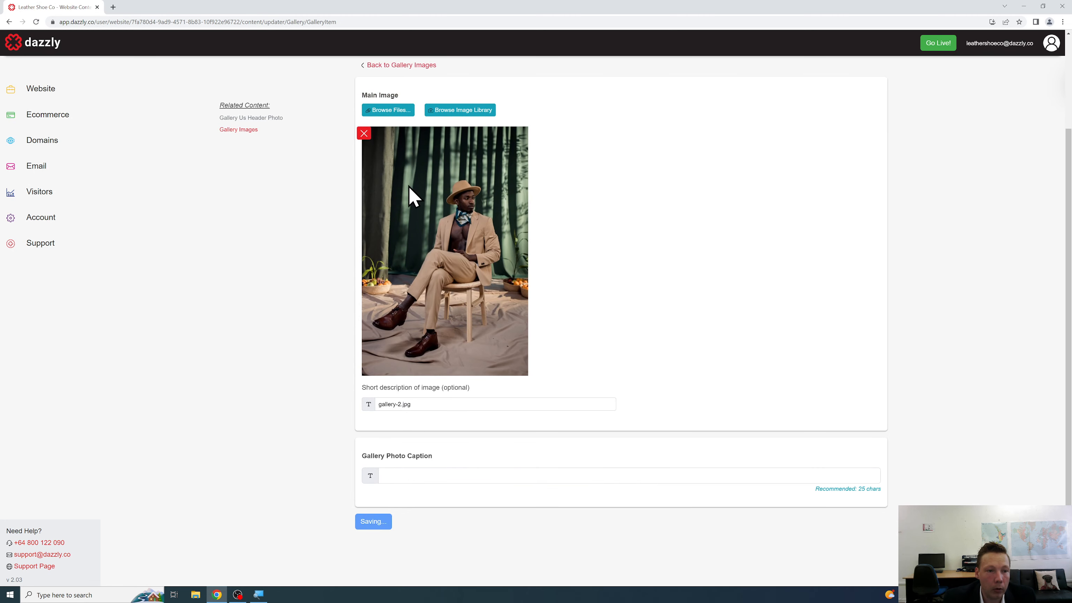
Add the gallery-4 photo as a third gallery image, save, and return to the overview.
left_click(384, 183)
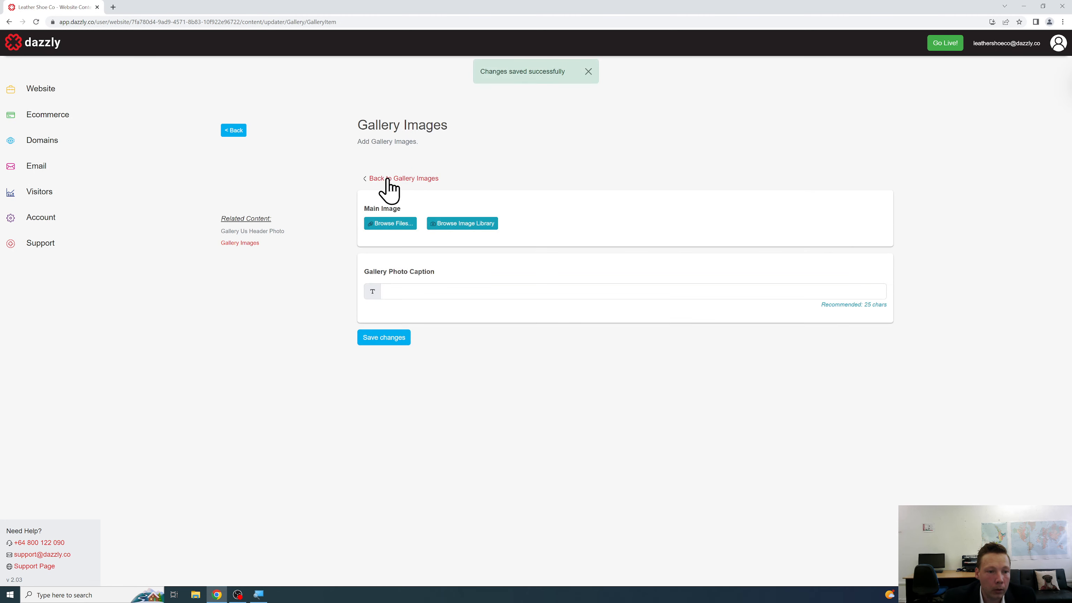
left_click(390, 224)
left_click(250, 68)
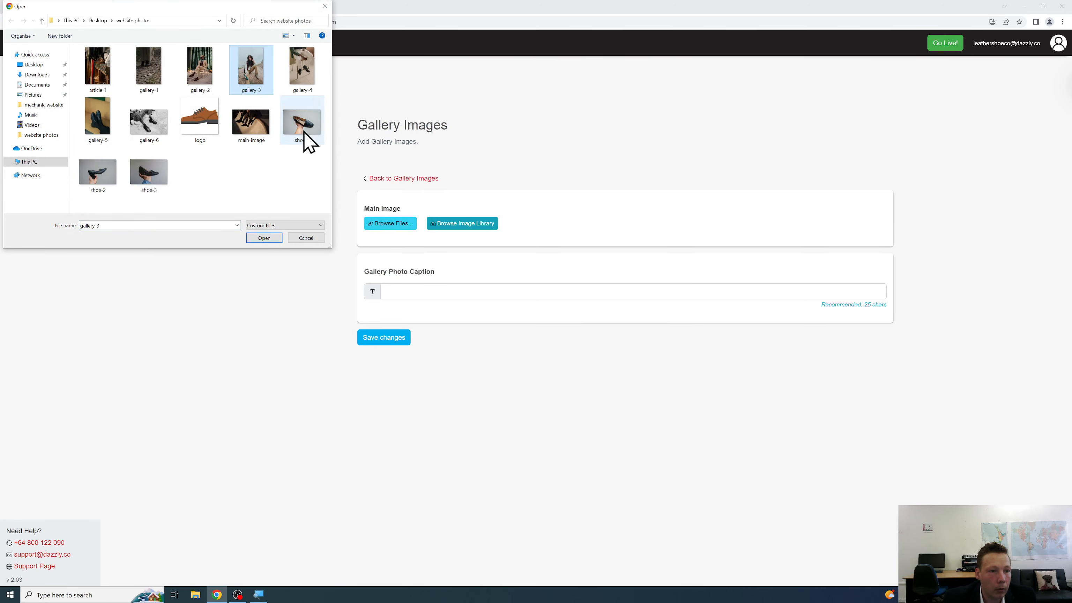
left_click(302, 74)
left_click(262, 239)
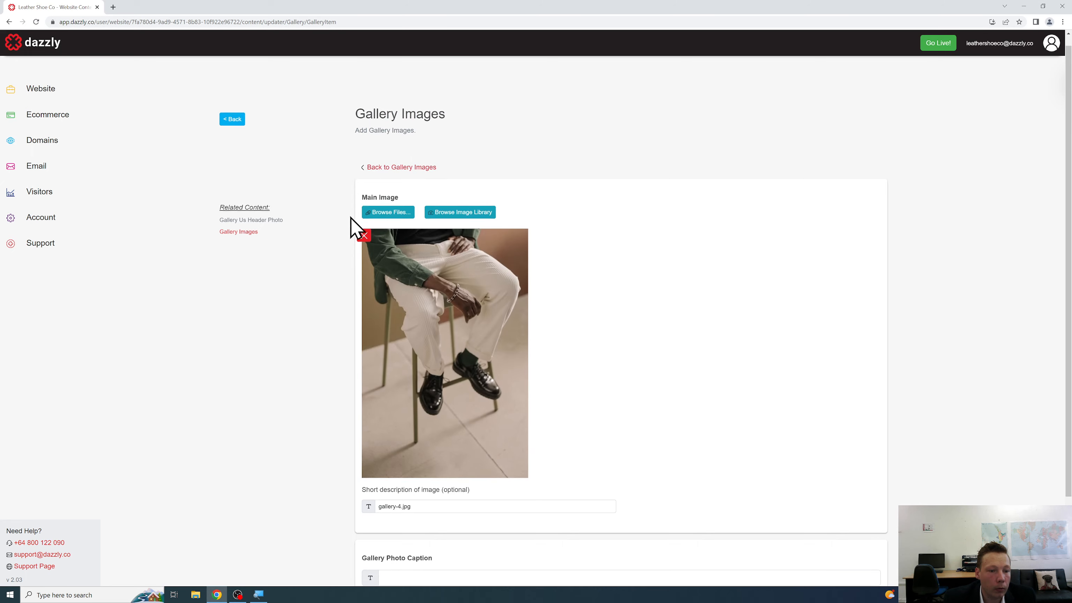
scroll(365, 304, "down", 3)
left_click(385, 522)
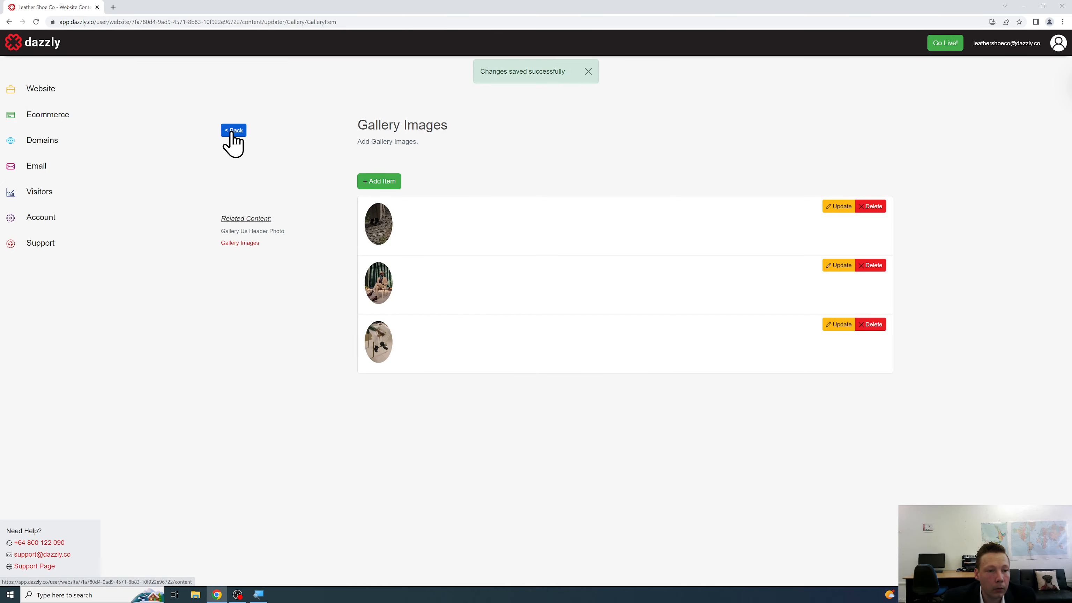
left_click(233, 131)
Upload gallery-5 as the Gallery Us Header Photo, save it, and go back to the overview.
scroll(333, 279, "down", 12)
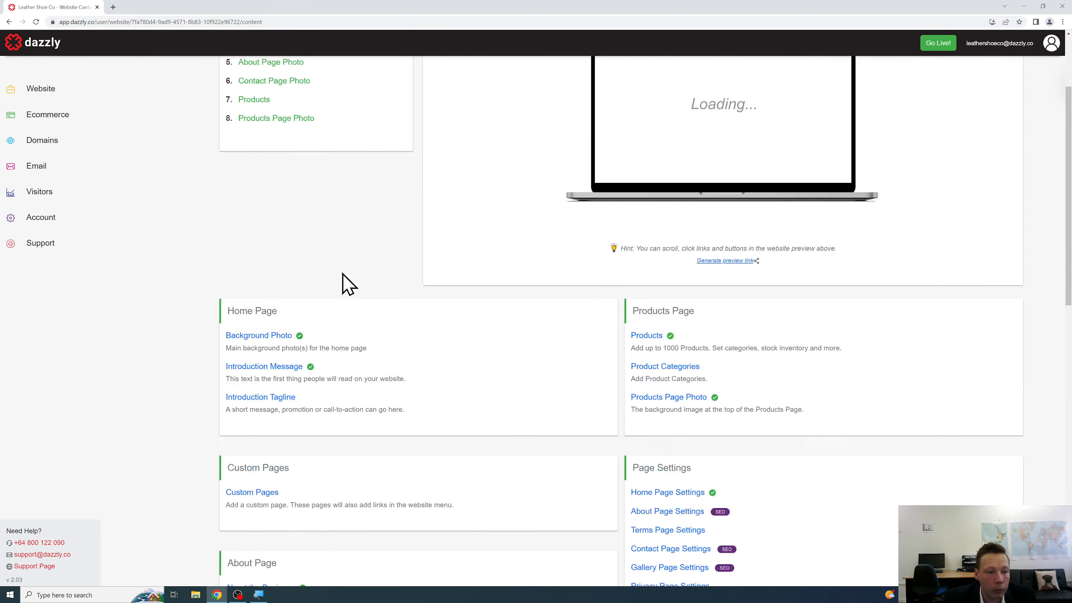
left_click(304, 282)
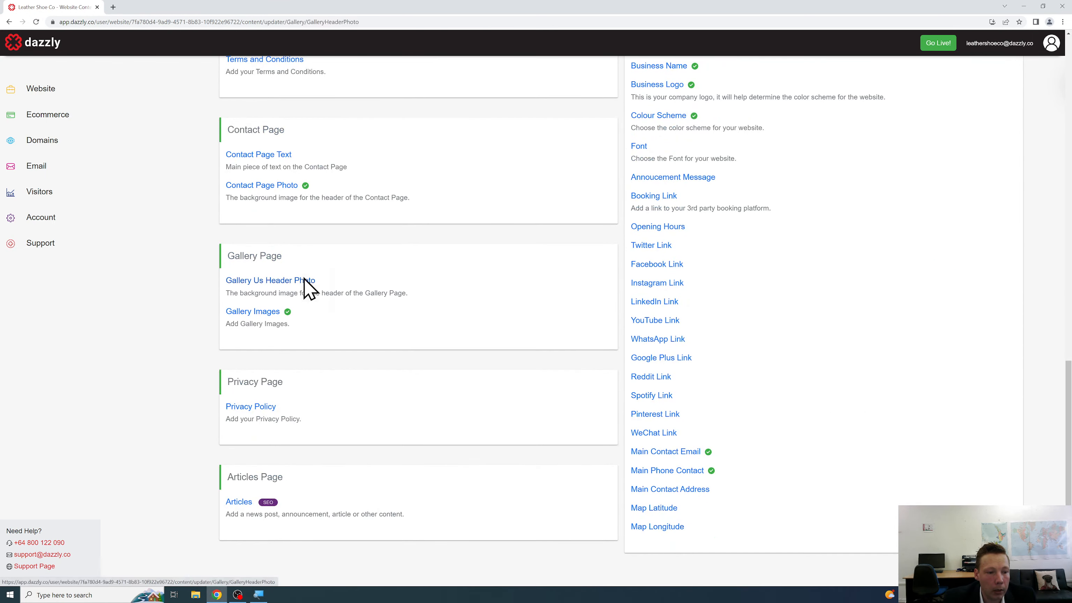
left_click(401, 207)
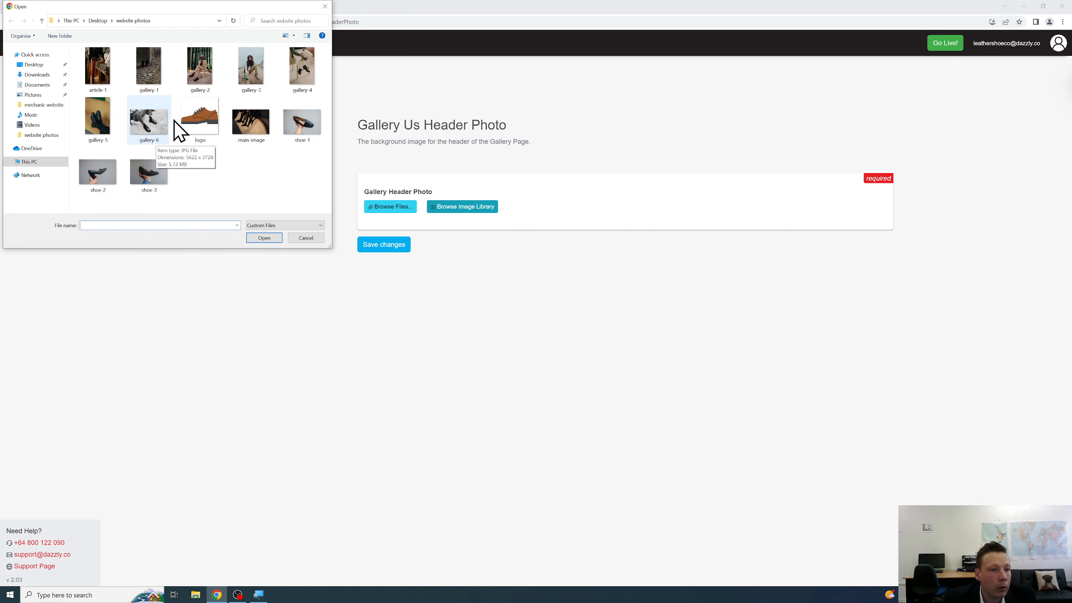
left_click(96, 118)
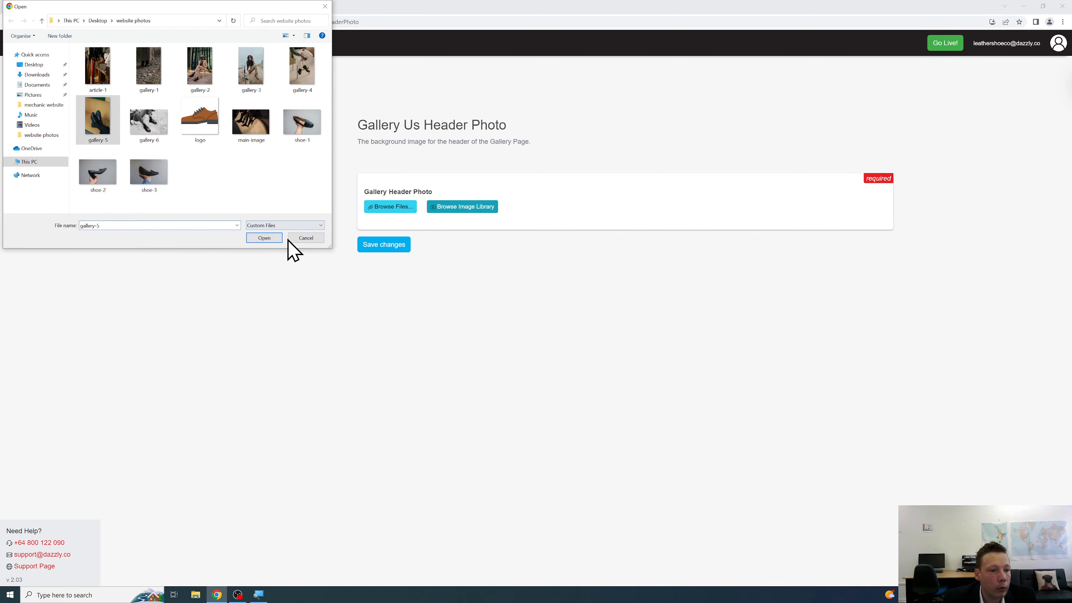
left_click(266, 238)
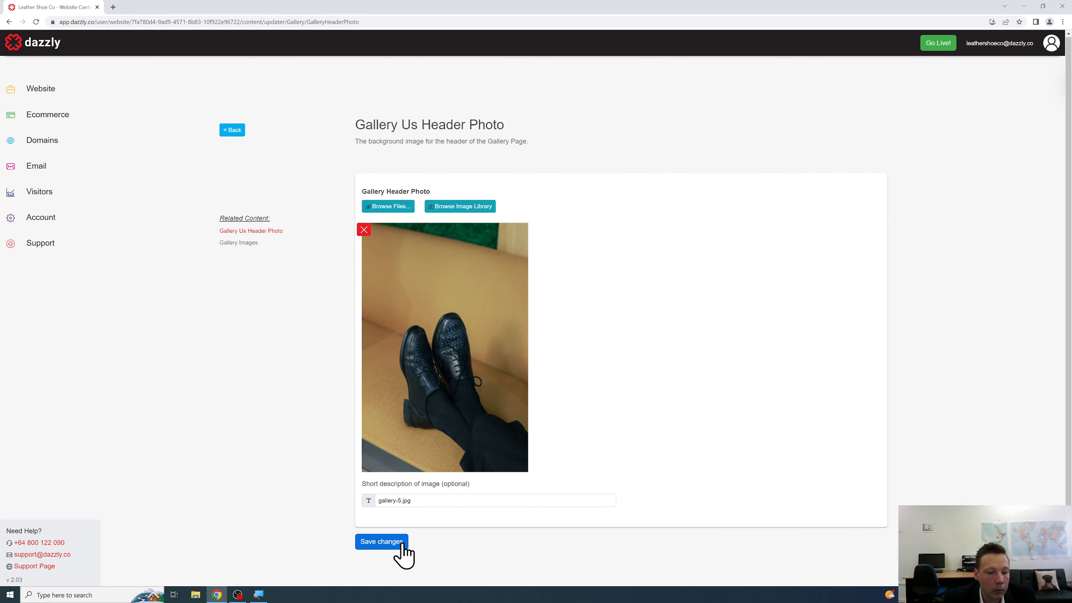
left_click(397, 544)
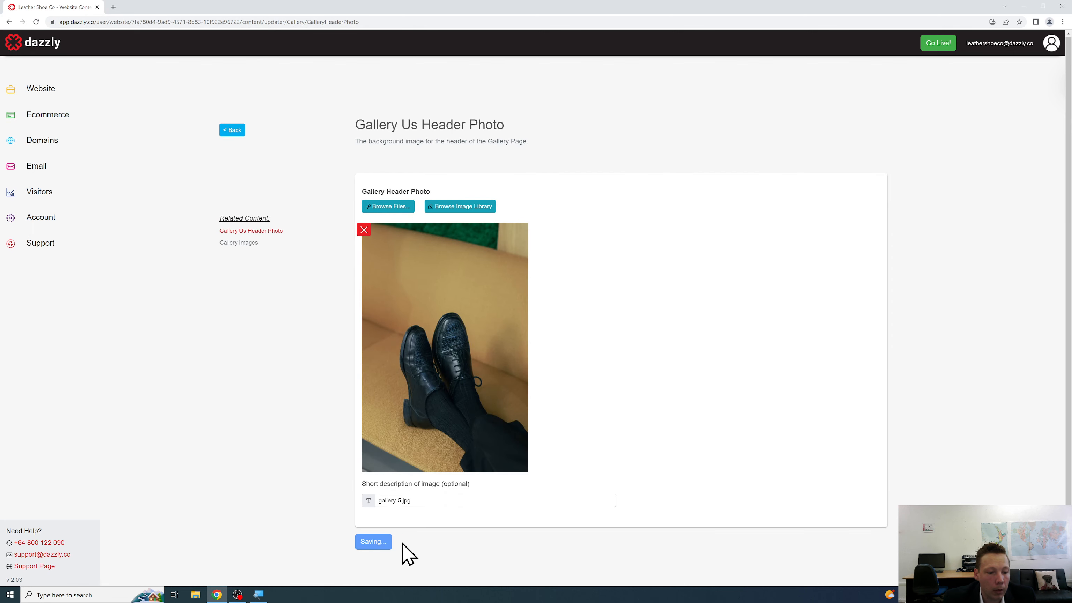
left_click(233, 131)
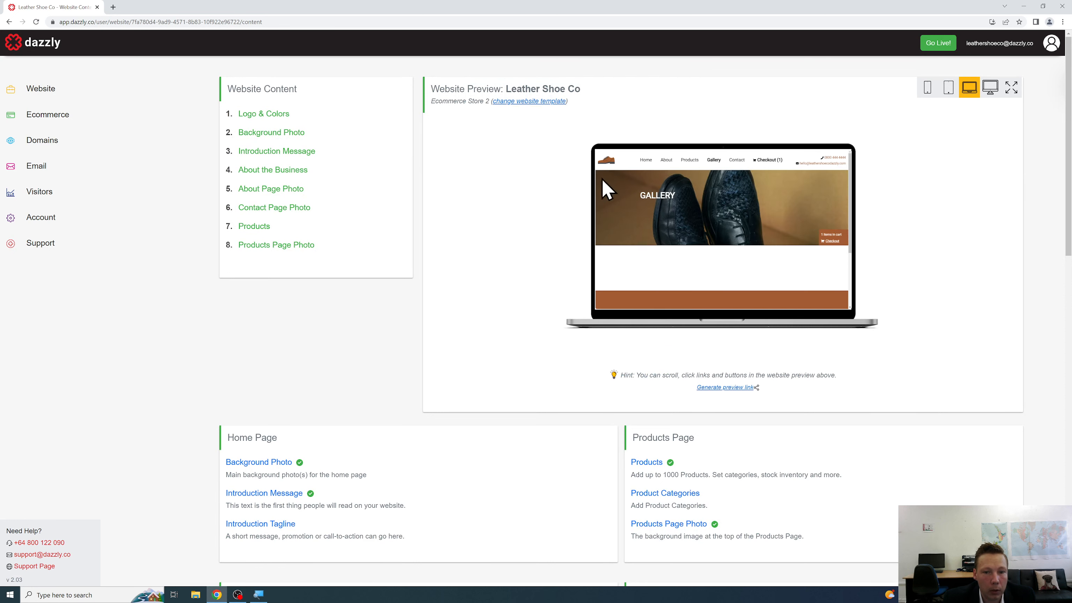
Scroll through the Gallery page in the preview, briefly checking Products.
scroll(728, 188, "down", 4)
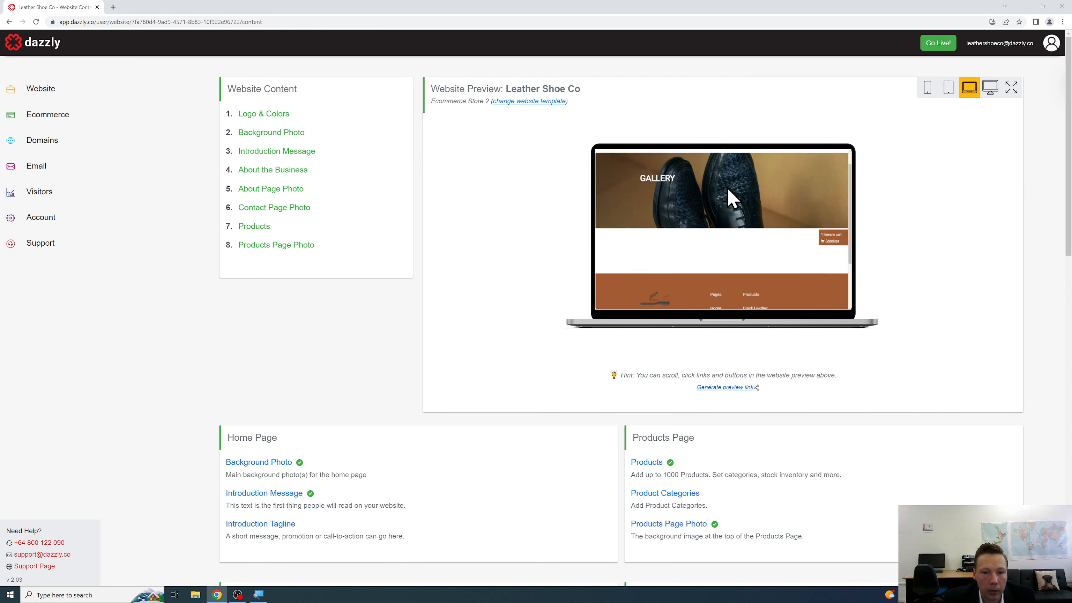
scroll(728, 191, "up", 4)
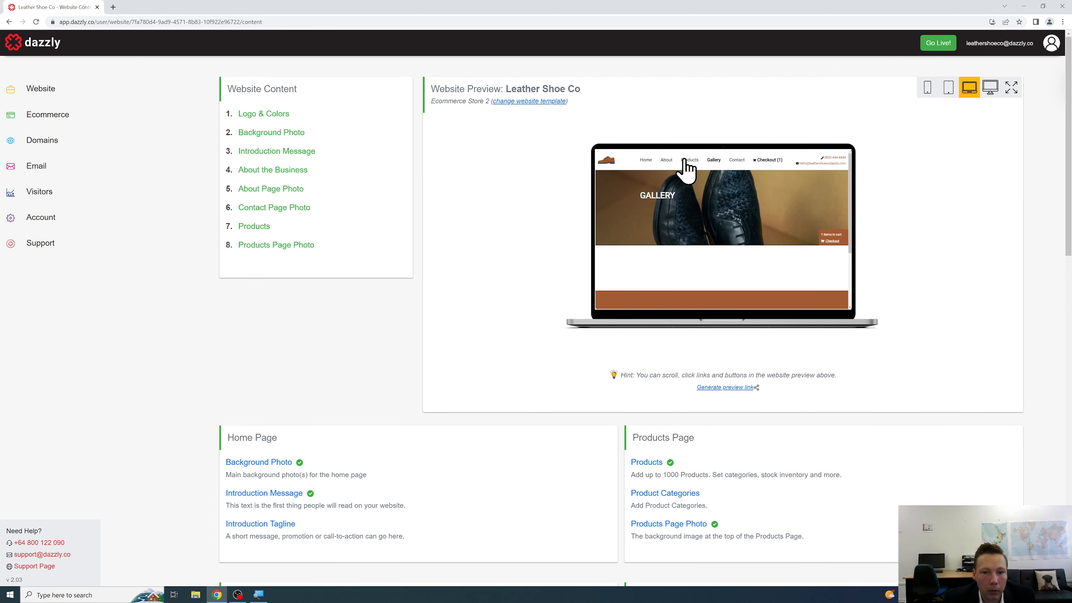
left_click(686, 159)
left_click(712, 159)
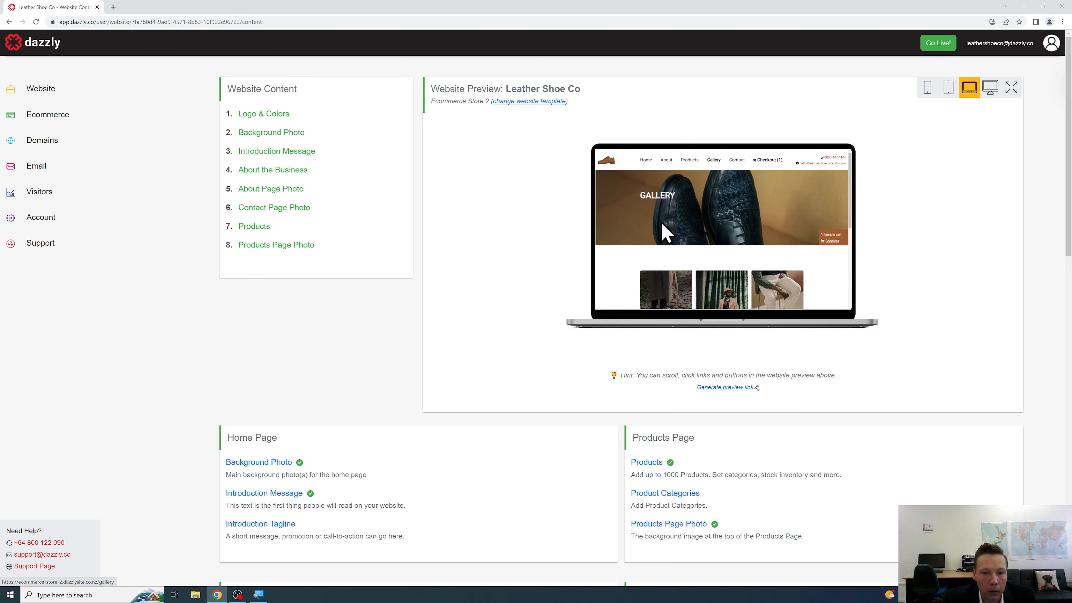
scroll(696, 215, "down", 4)
scroll(702, 202, "up", 2)
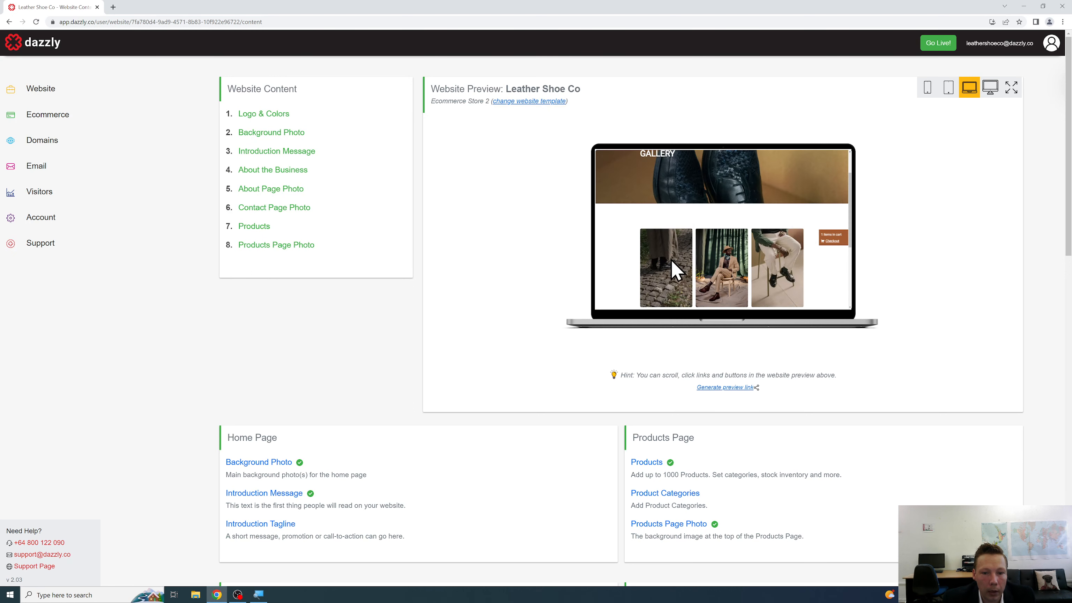
scroll(638, 258, "down", 1)
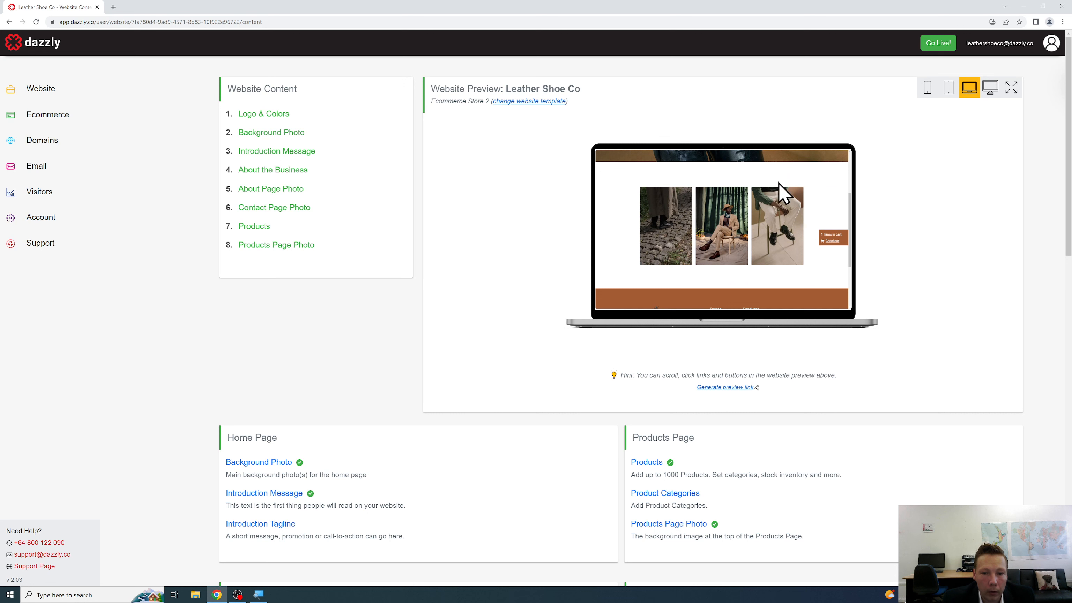
scroll(842, 203, "down", 1)
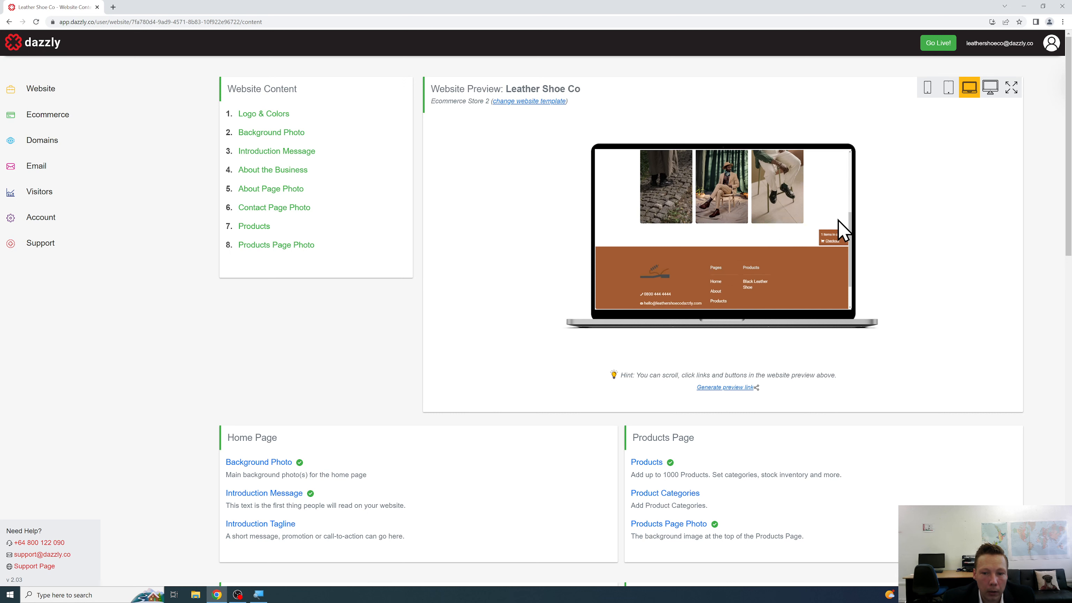
scroll(826, 228, "up", 3)
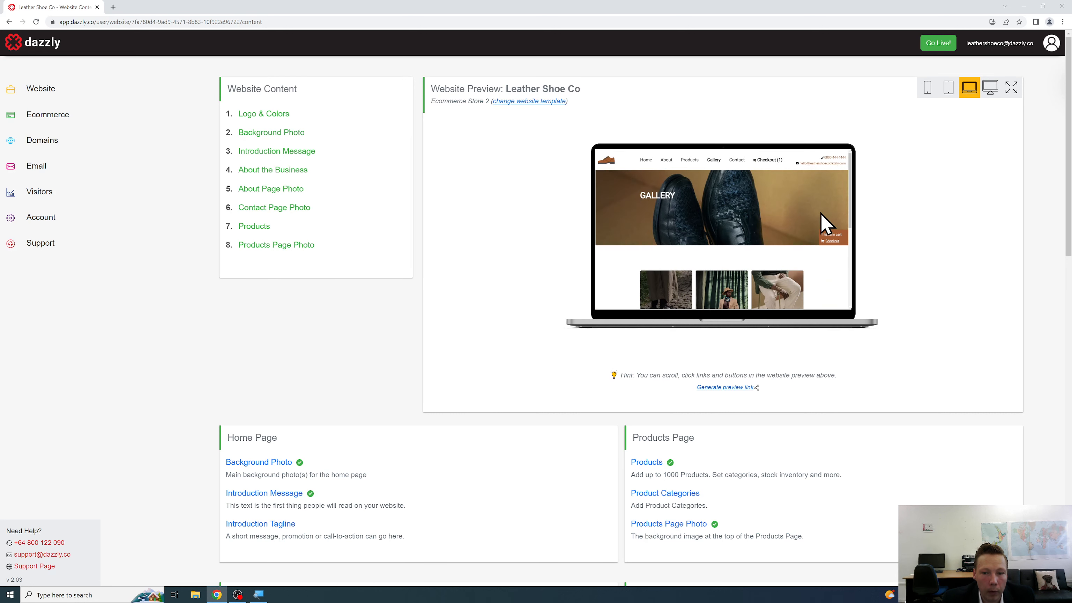
View the Checkout and About pages, then return the preview to the home page.
left_click(770, 159)
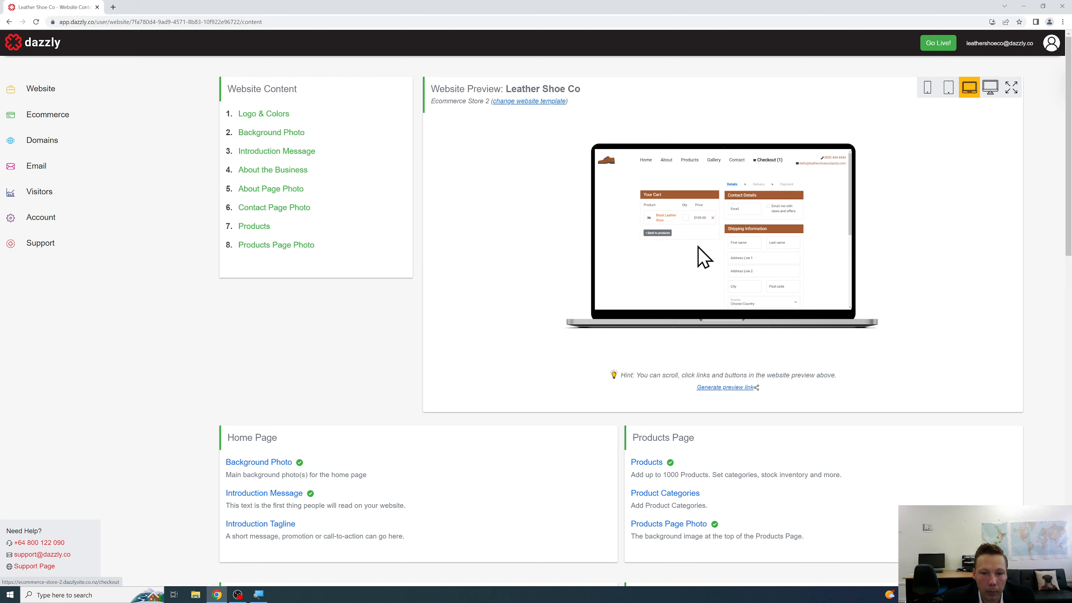
left_click(666, 161)
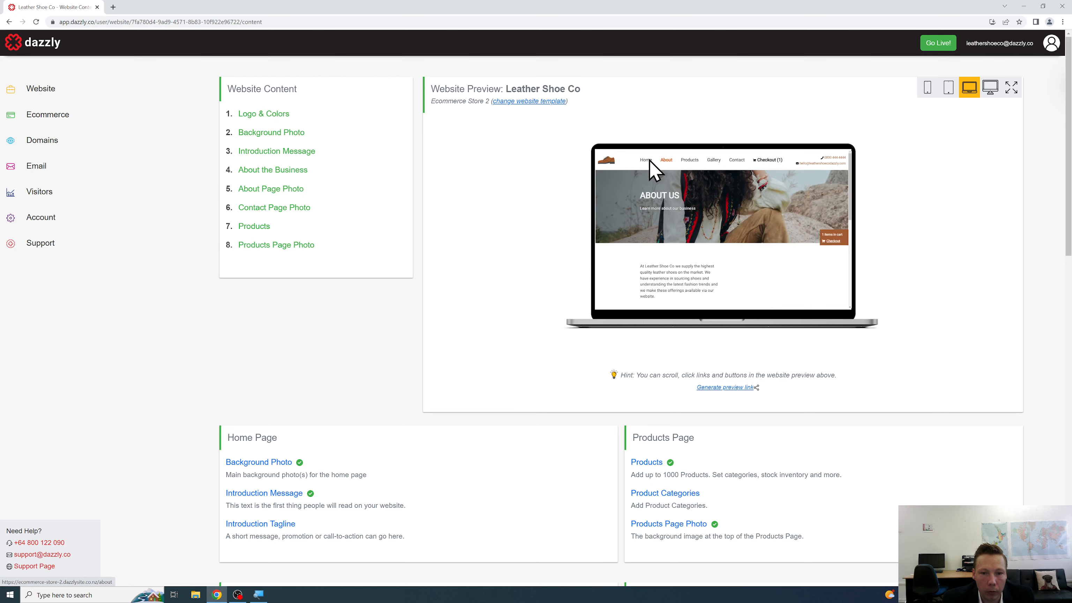
left_click(644, 161)
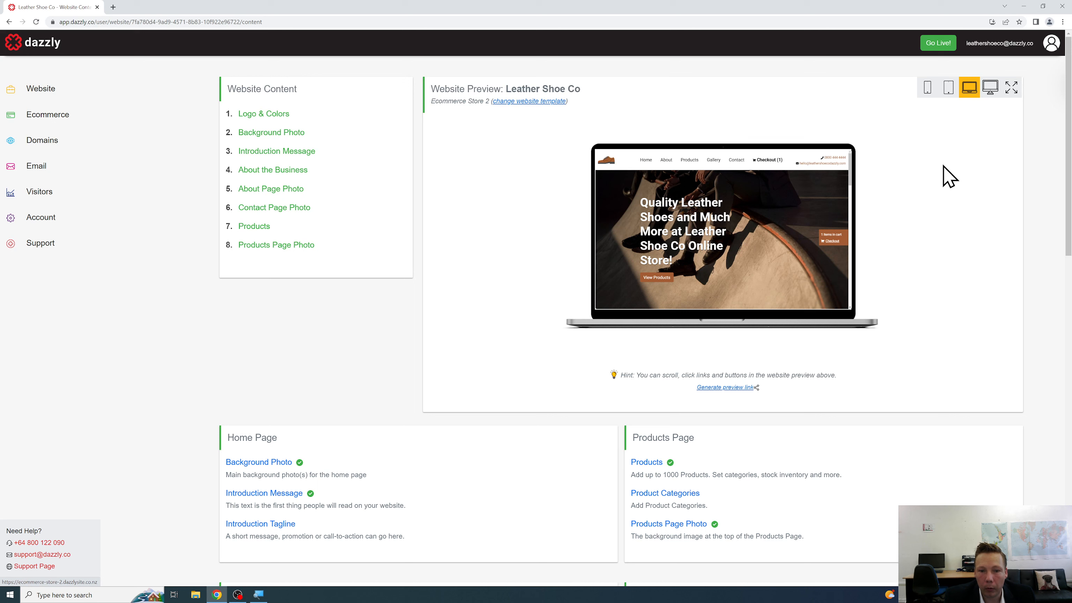
scroll(813, 230, "down", 10)
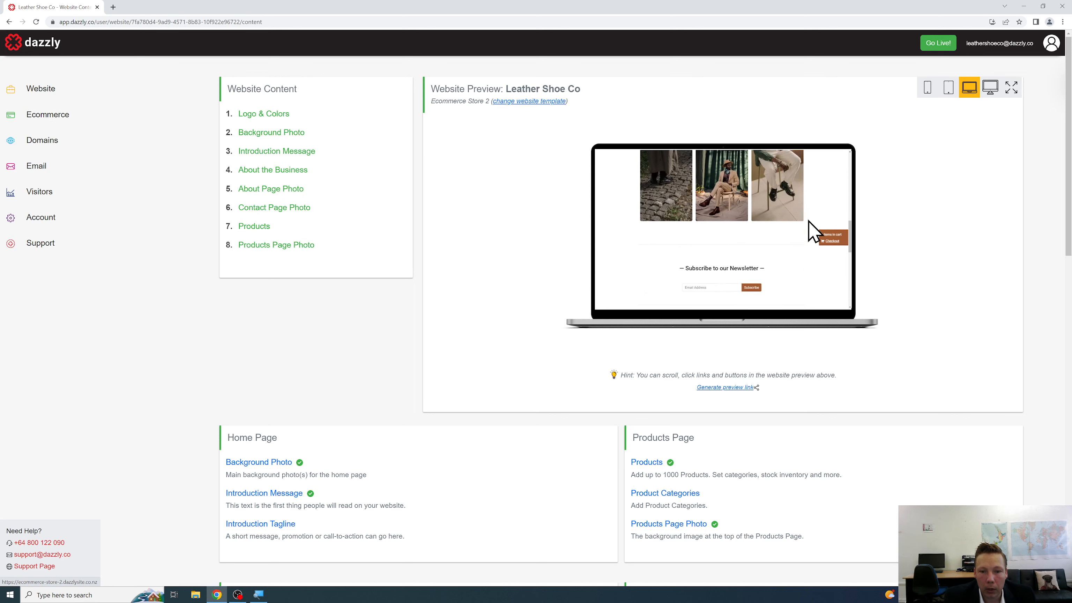
scroll(808, 221, "up", 10)
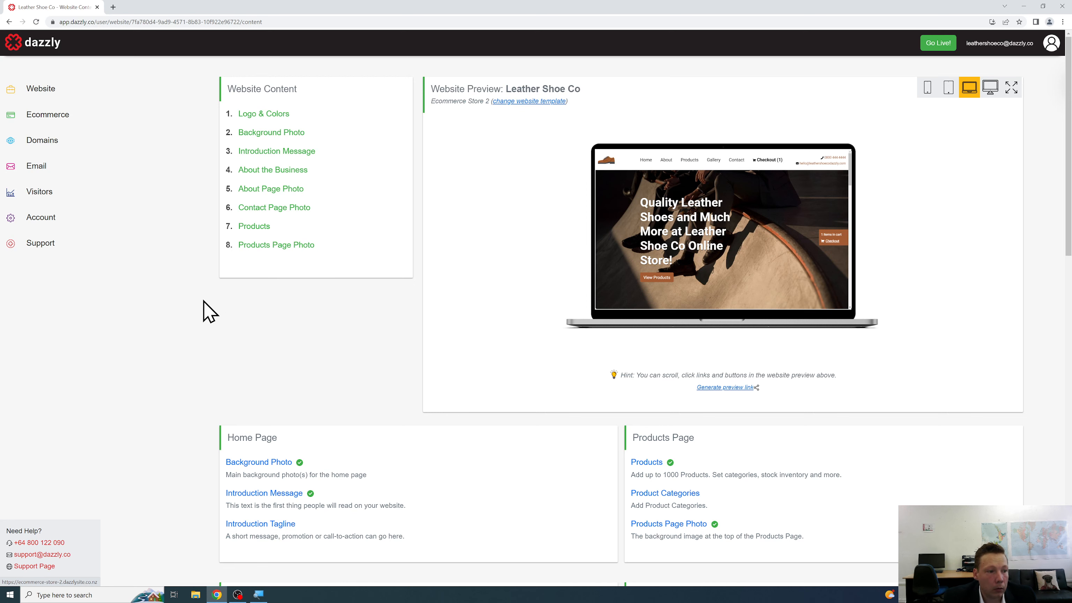
From the Account page, show Upgrade to a Plan pricing (USD$20.00 monthly, USD$200.00 yearly) and highlight the free .com domain note.
left_click(84, 238)
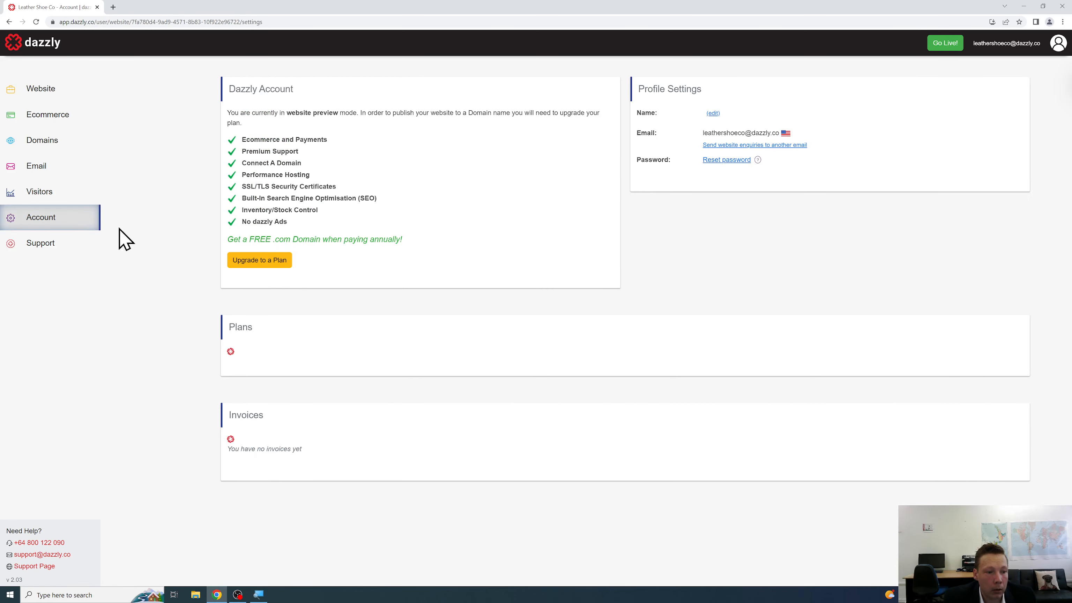
left_click(247, 263)
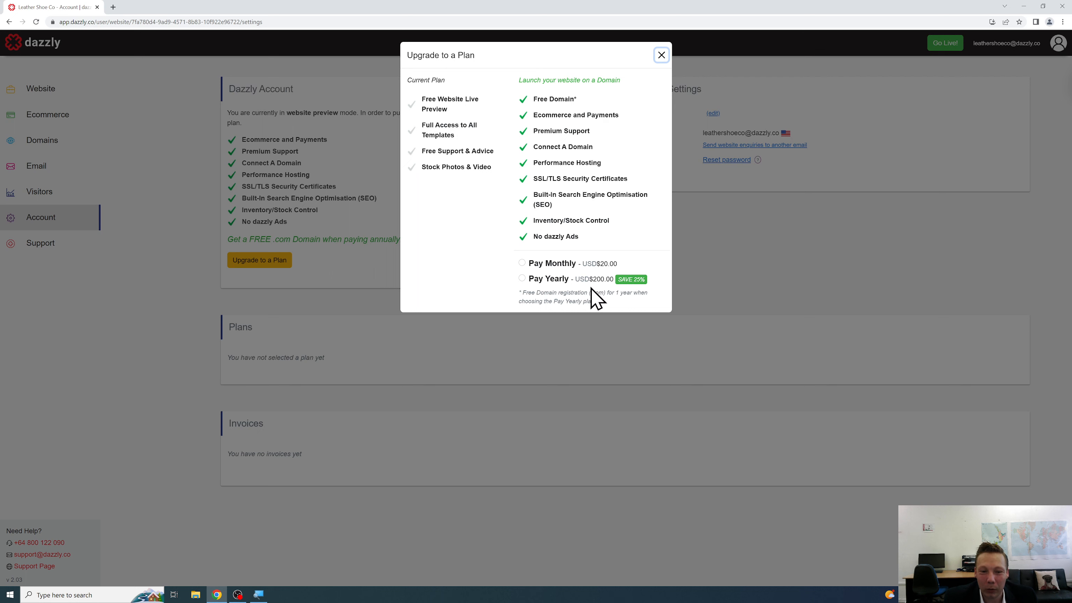
left_click_drag(588, 293, 606, 293)
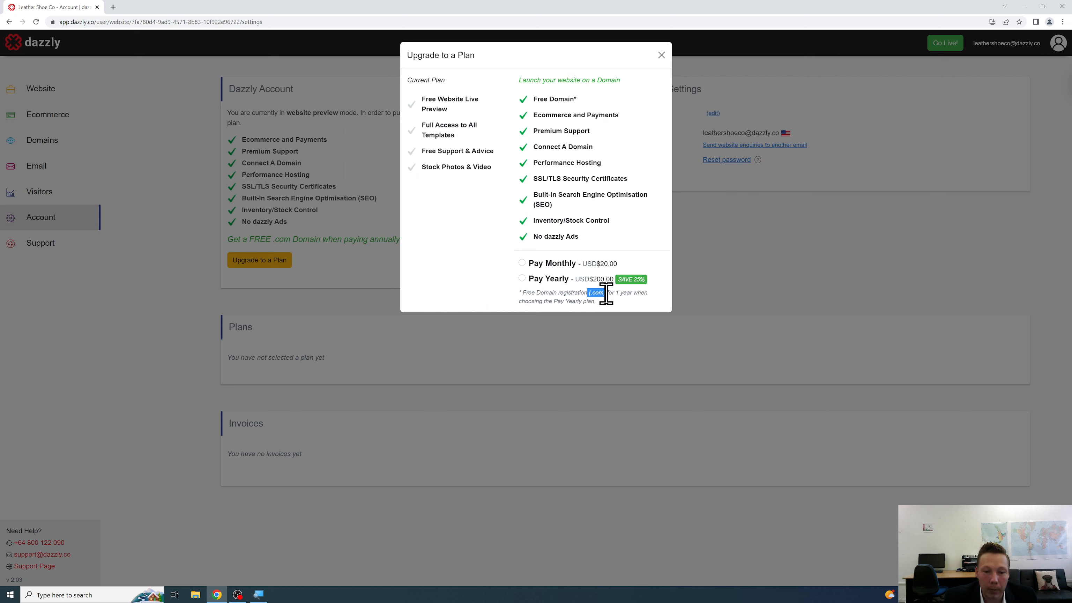
left_click(633, 303)
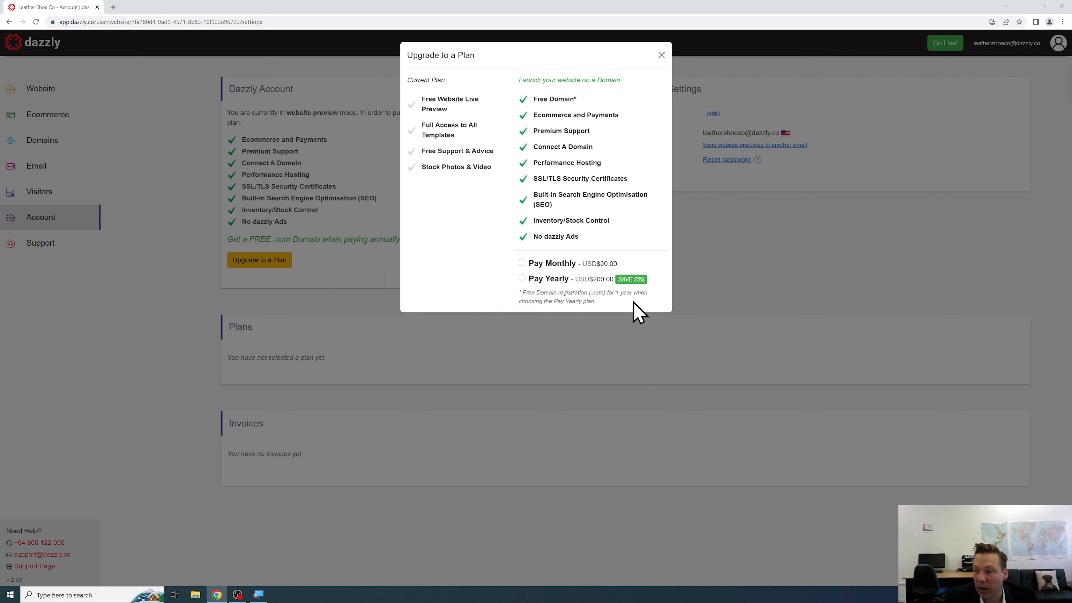